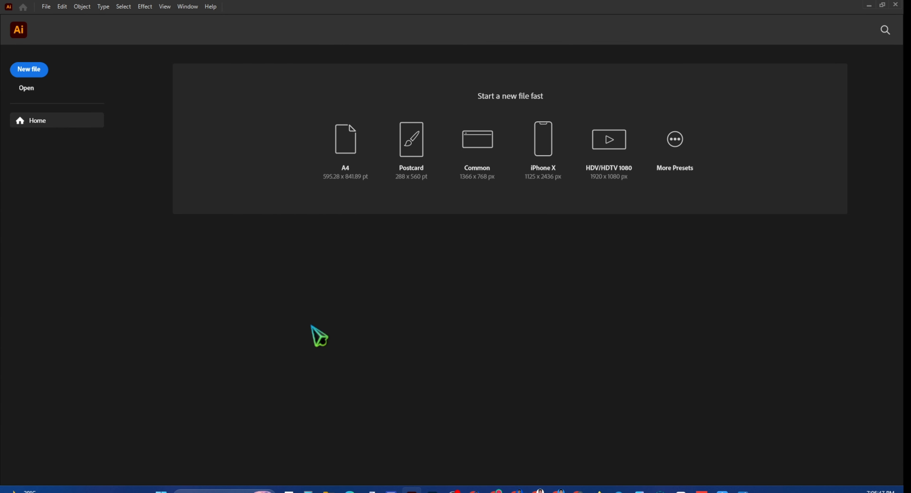
- Create a new 1080 × 1080 px document with one artboard, RGB colour mode and 300 ppi raster effects
click(26, 70)
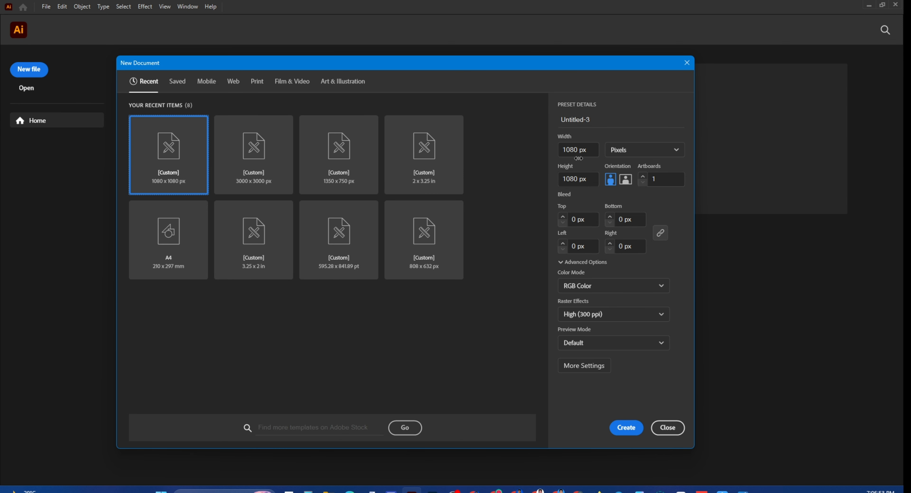
click(577, 149)
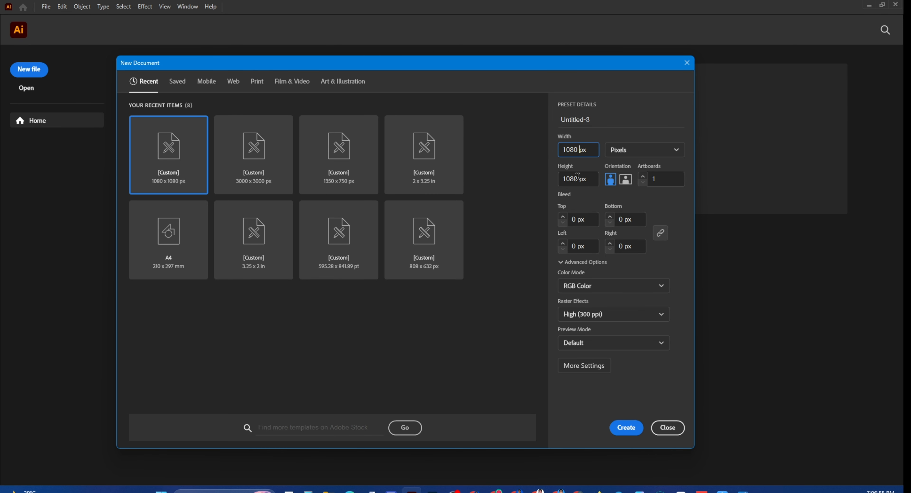
click(612, 192)
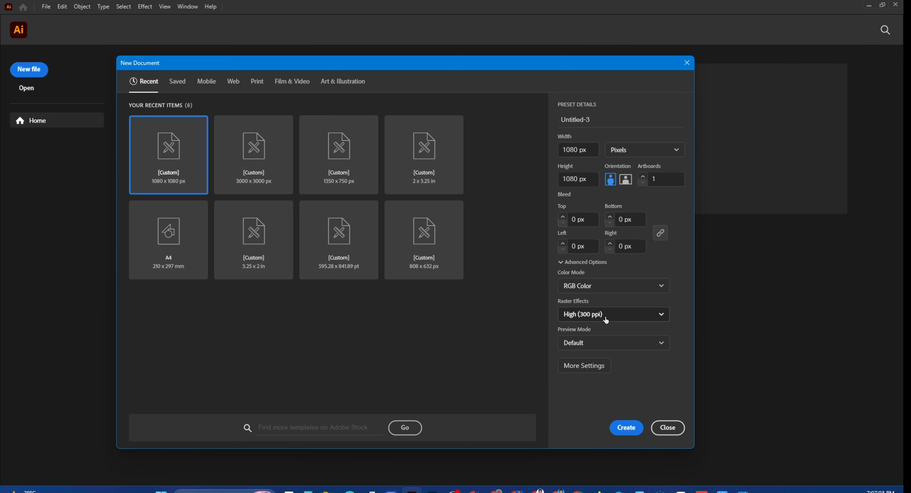
click(627, 429)
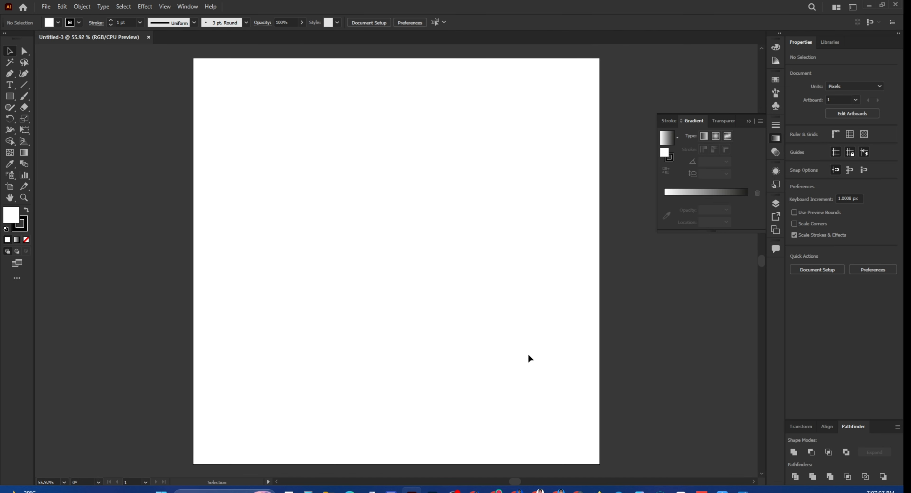
- Place the grocery delivery reference screenshot from Downloads to the left of the artboard, about 917 × 967 px
key(space)
drag(408, 325, 547, 321)
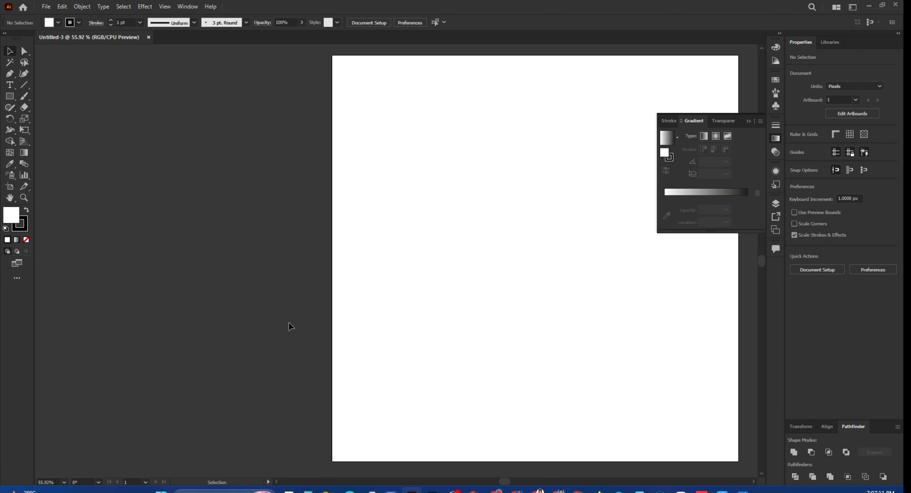
key(ctrl+minus)
key(space)
drag(458, 329, 493, 330)
click(774, 139)
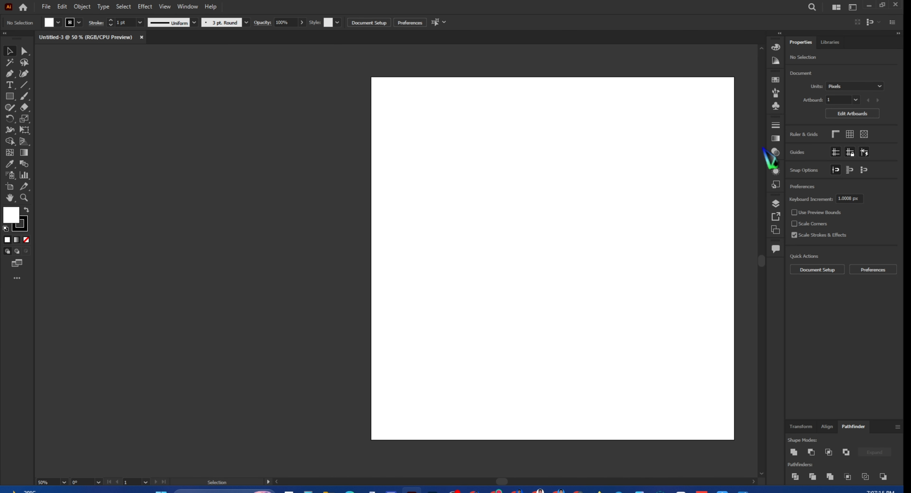
key(ctrl+shift+p)
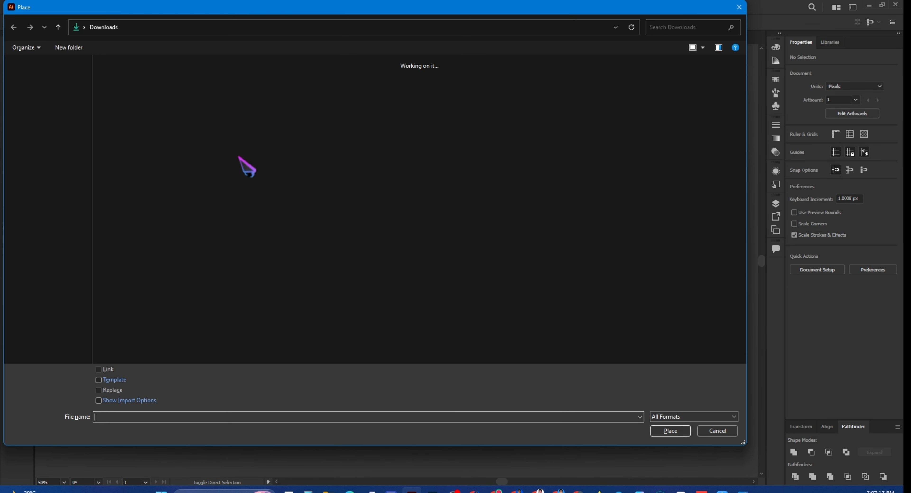
click(593, 91)
double_click(597, 94)
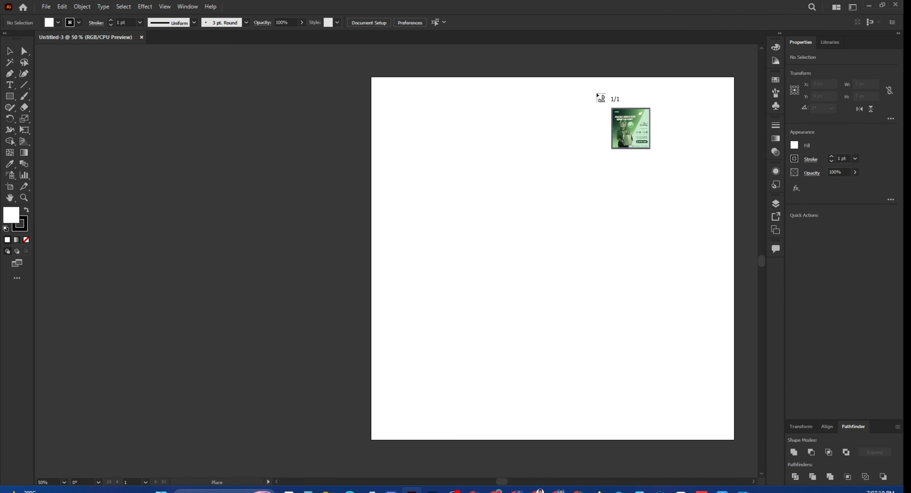
drag(57, 77, 372, 461)
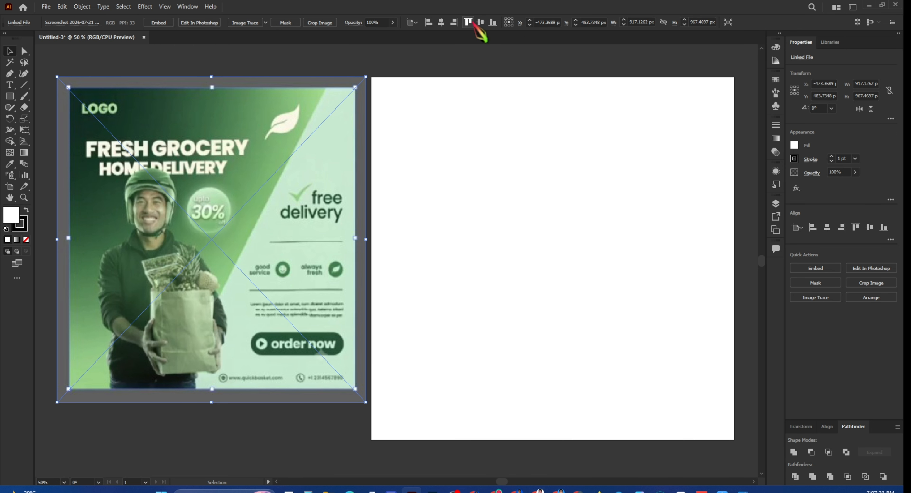
- Centre the placed reference image vertically on the artboard, embed it and deselect it
click(480, 22)
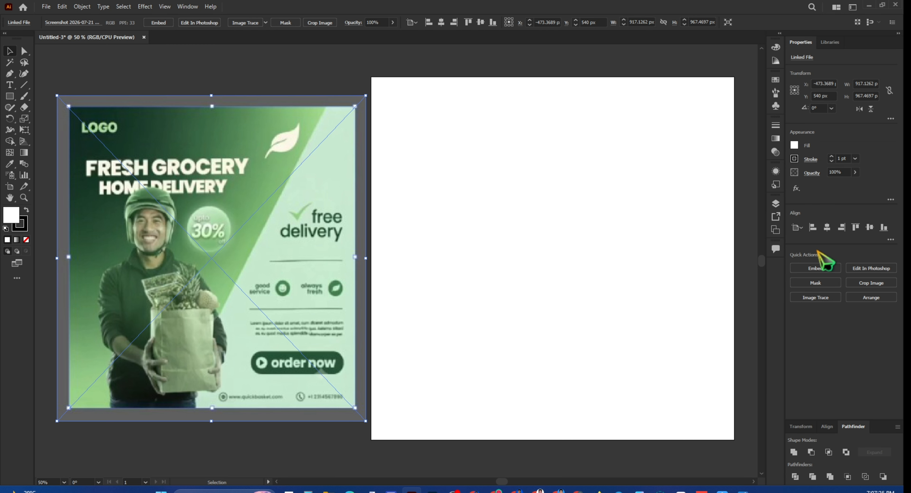
click(815, 269)
click(291, 76)
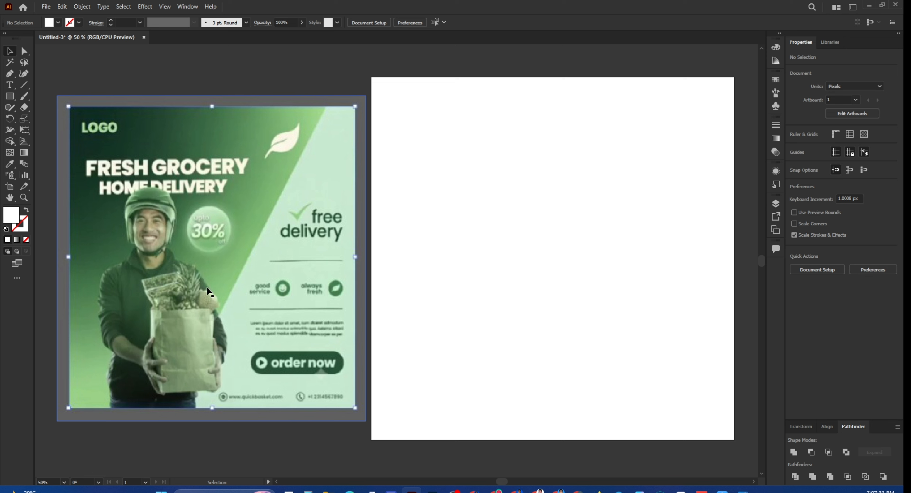
- Draw a rectangle about 426 × 1080 px along the artboard's left edge and fill it with green #23770b
click(10, 96)
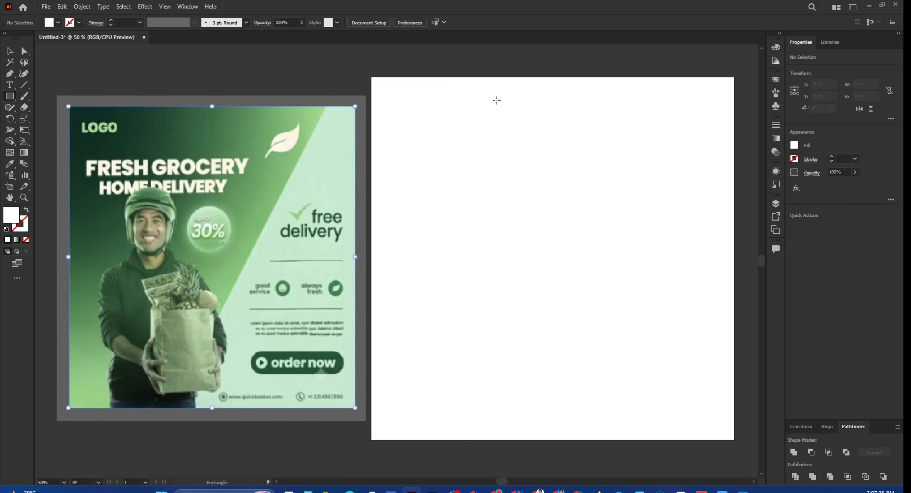
drag(371, 77, 515, 440)
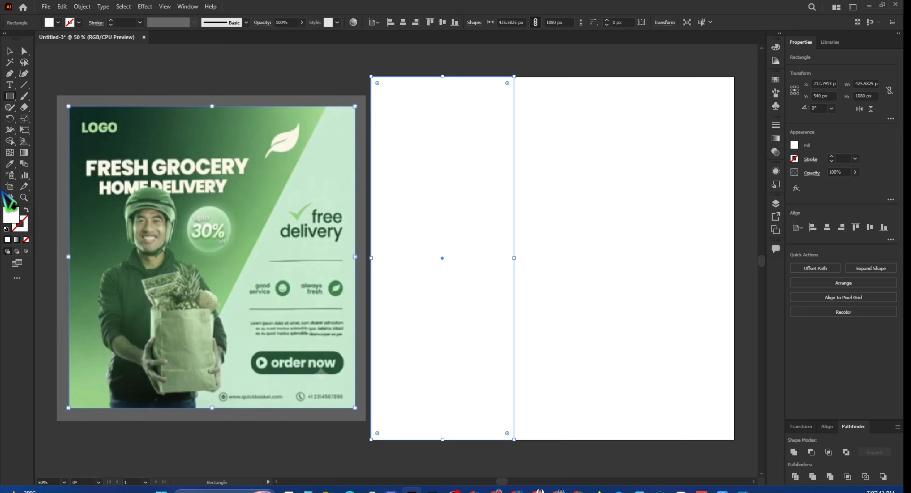
double_click(7, 220)
drag(531, 360, 527, 341)
click(497, 321)
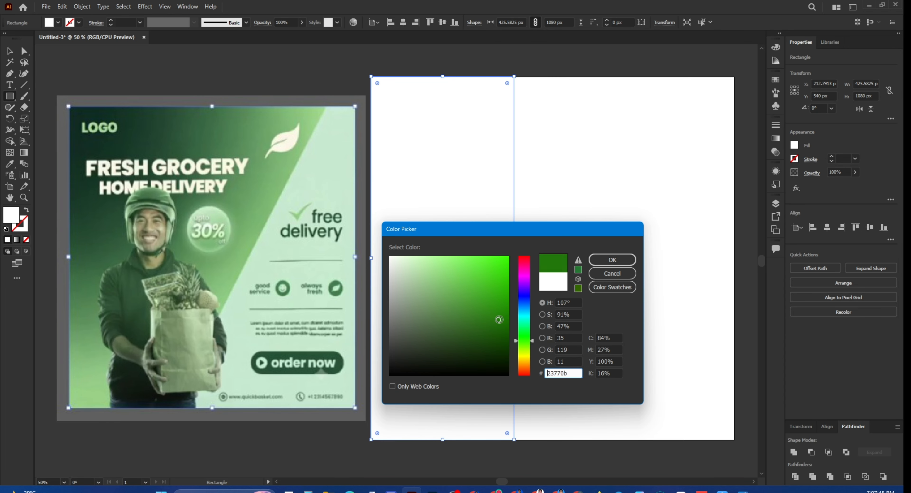
click(612, 260)
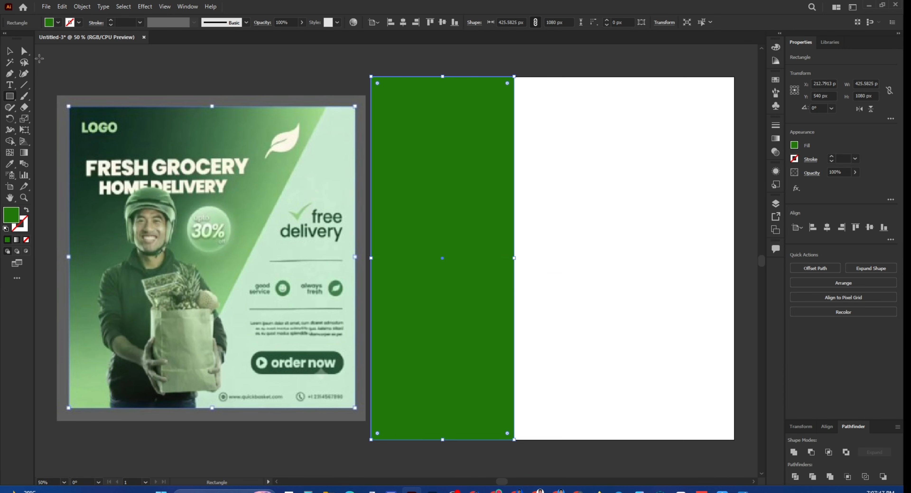
- Move the green rectangle's upper-right anchor point horizontally to about X 981 px, giving the shape a slanted side
click(23, 51)
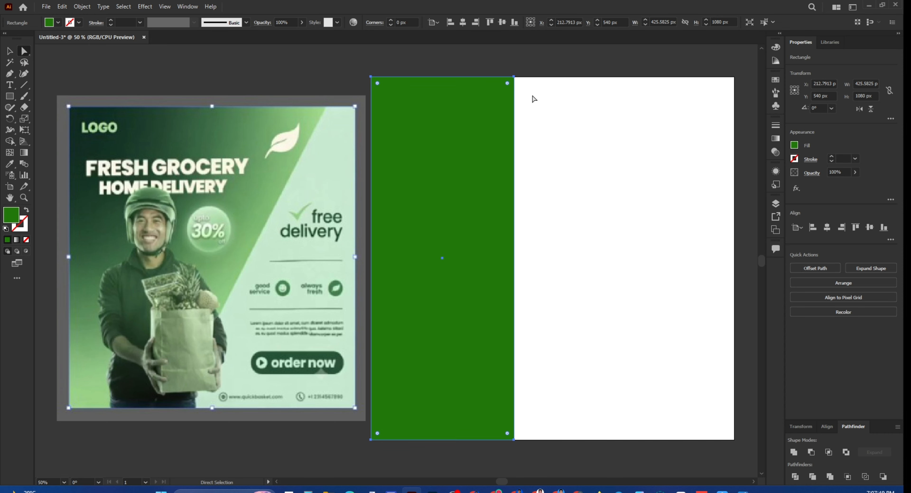
click(513, 77)
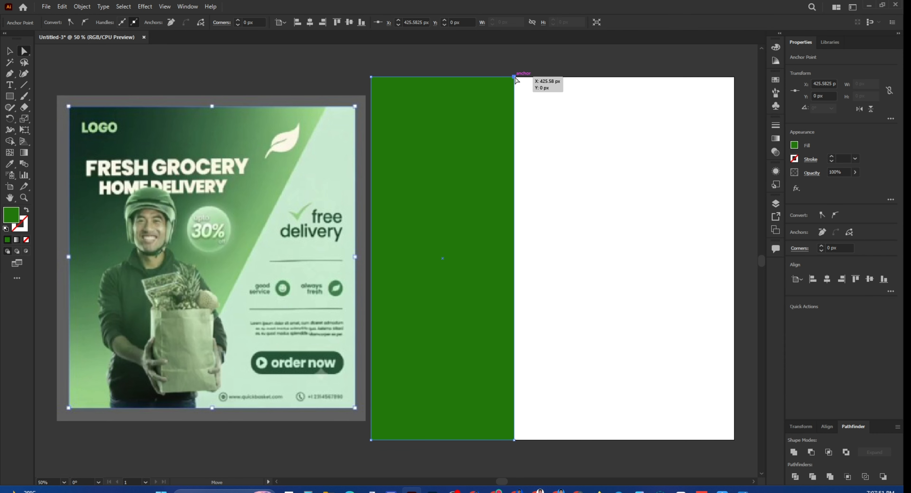
drag(516, 80, 701, 78)
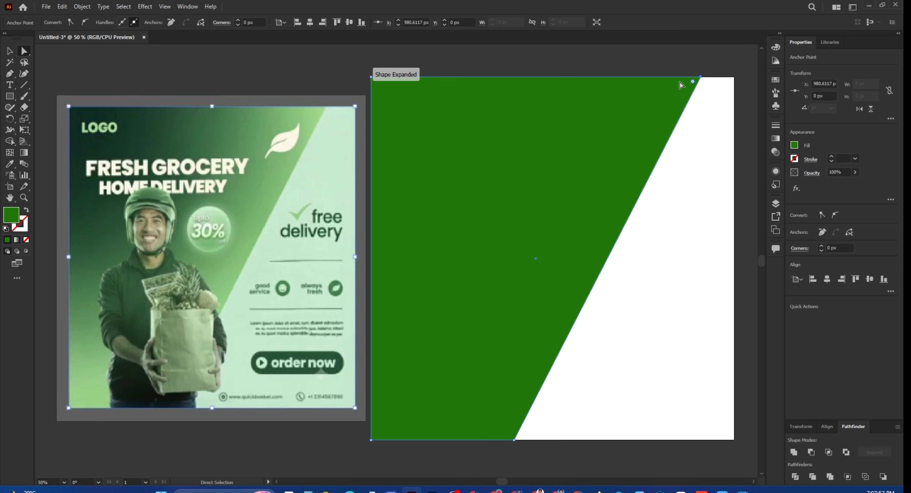
click(9, 50)
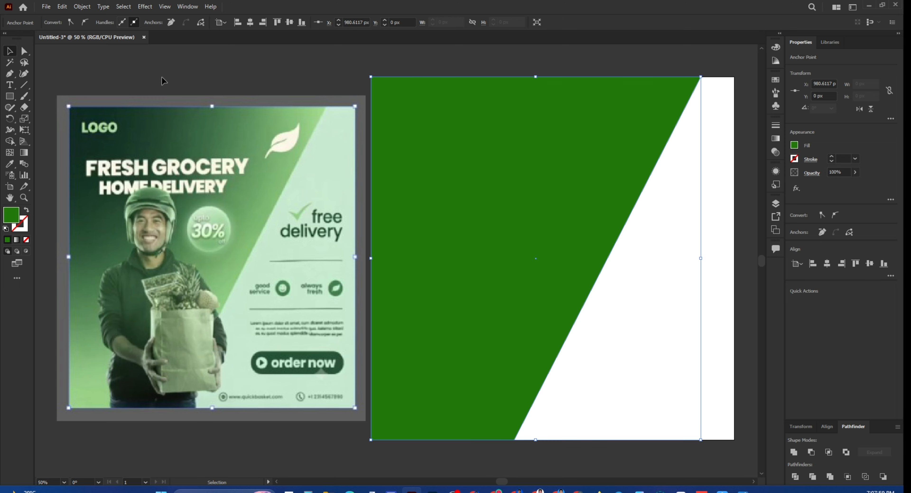
click(439, 66)
- Apply a linear gradient fill to the slanted shape and set its white colour stop to a dark green swatch
click(482, 169)
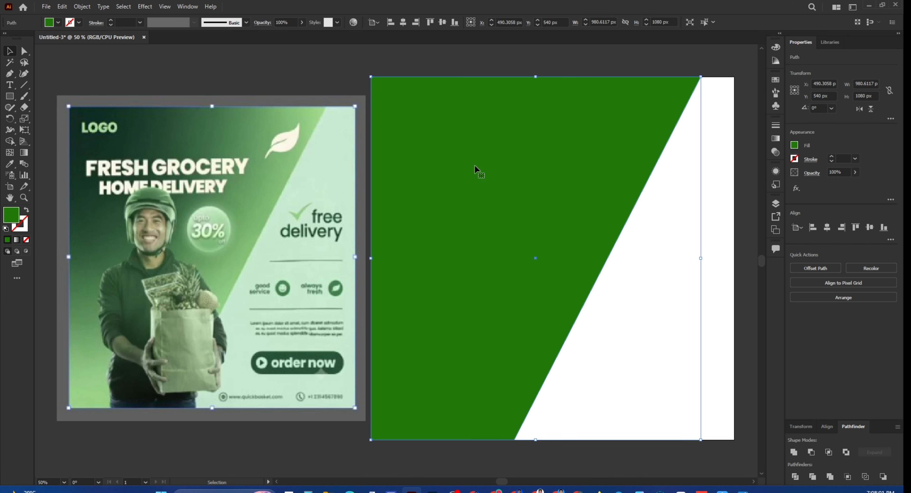
click(17, 240)
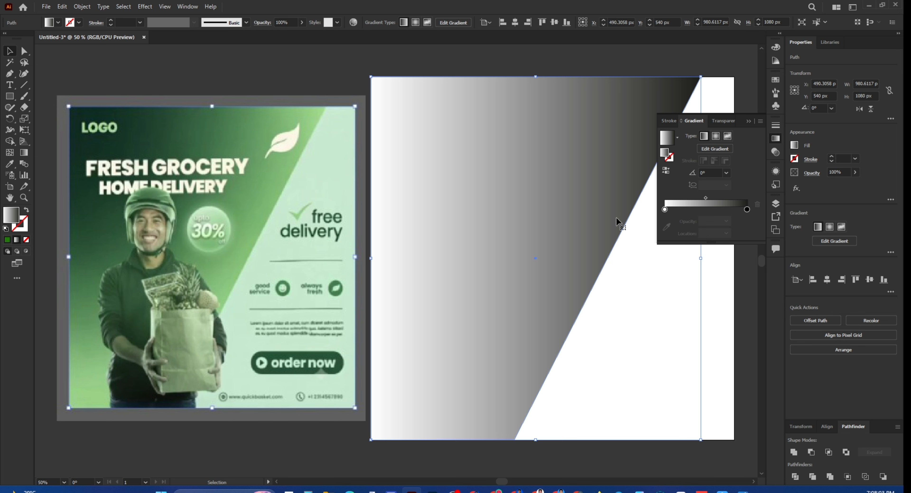
click(665, 210)
double_click(665, 210)
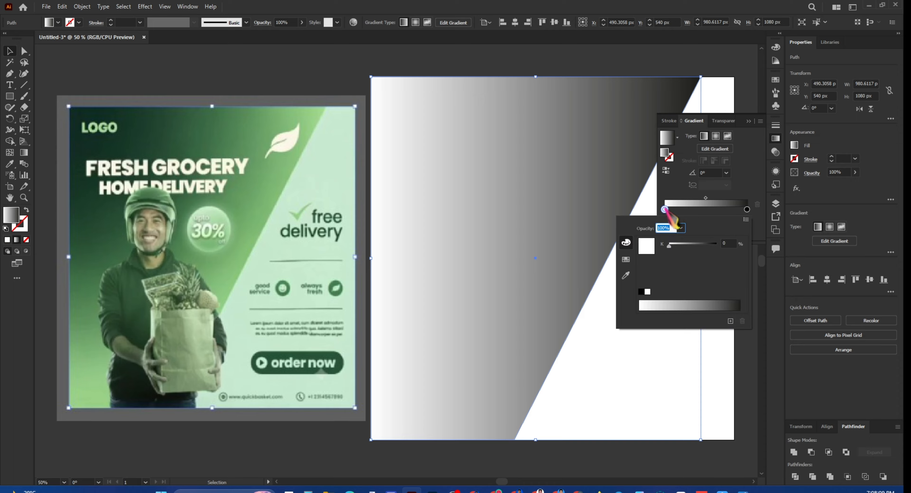
click(626, 260)
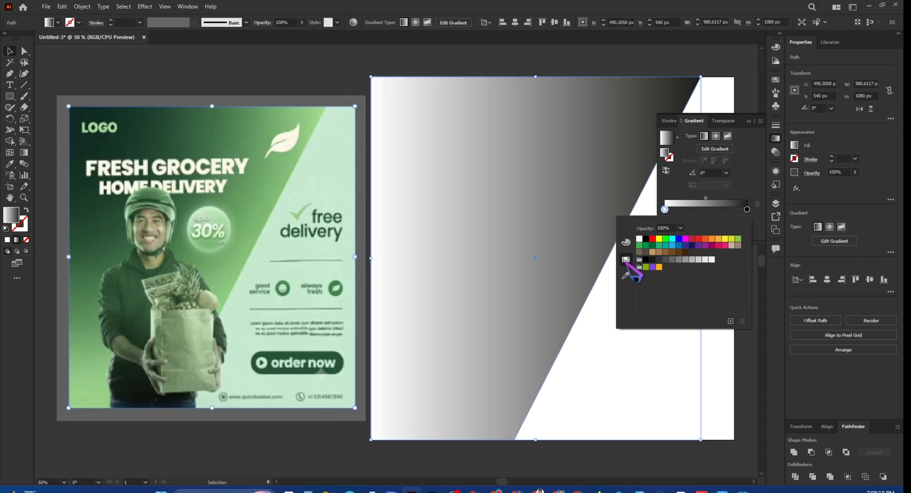
click(652, 246)
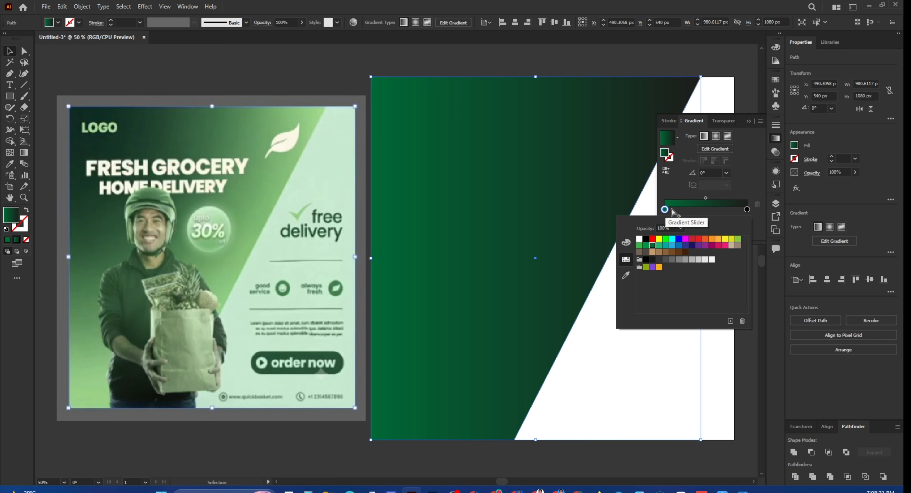
- Reverse the shape's gradient and change its green colour stop to a lighter green swatch
click(667, 170)
click(667, 170)
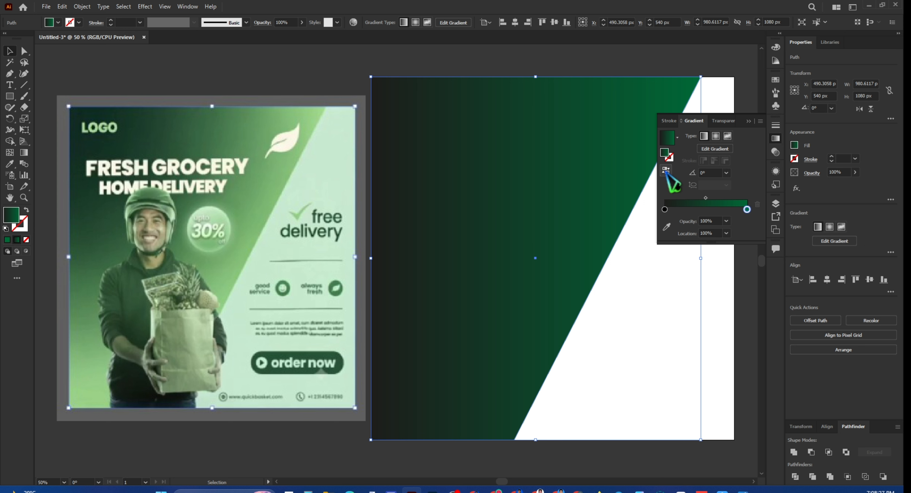
double_click(747, 210)
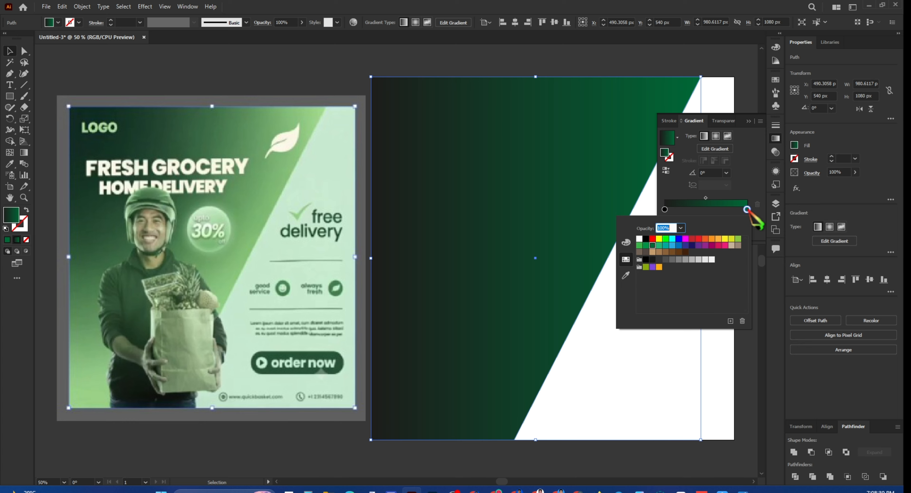
click(639, 246)
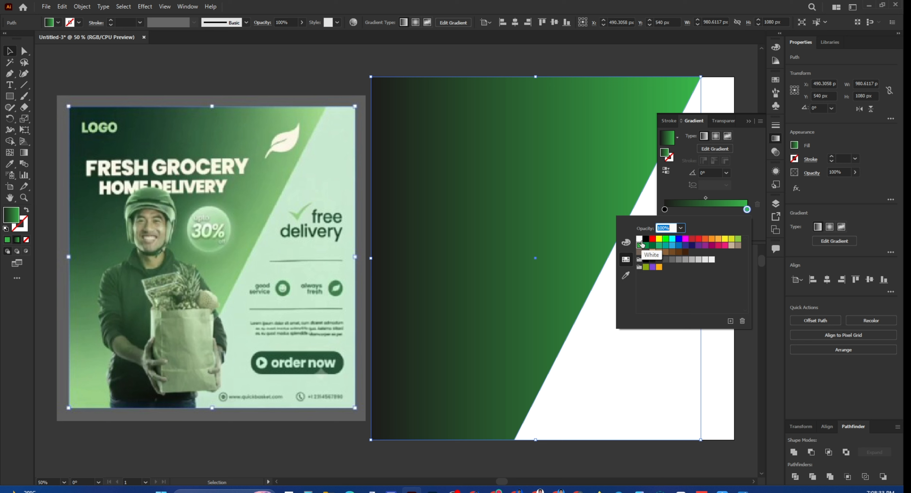
click(776, 139)
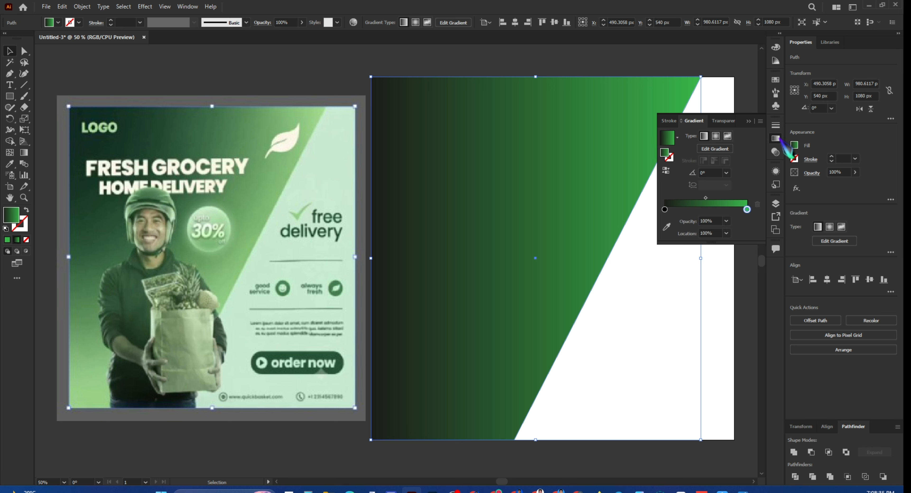
click(776, 140)
- Redirect the gradient diagonally from the shape's upper-left corner down to the middle of its slanted edge, and deselect the shape
click(24, 153)
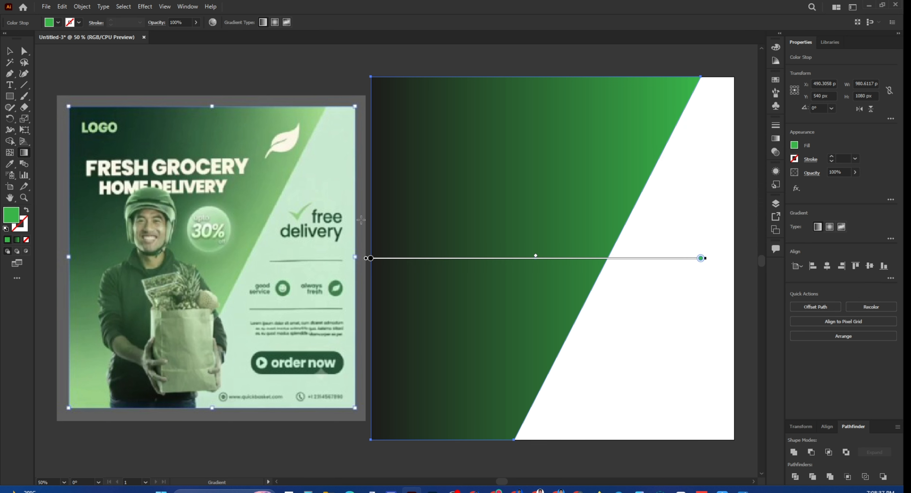
drag(385, 109, 564, 289)
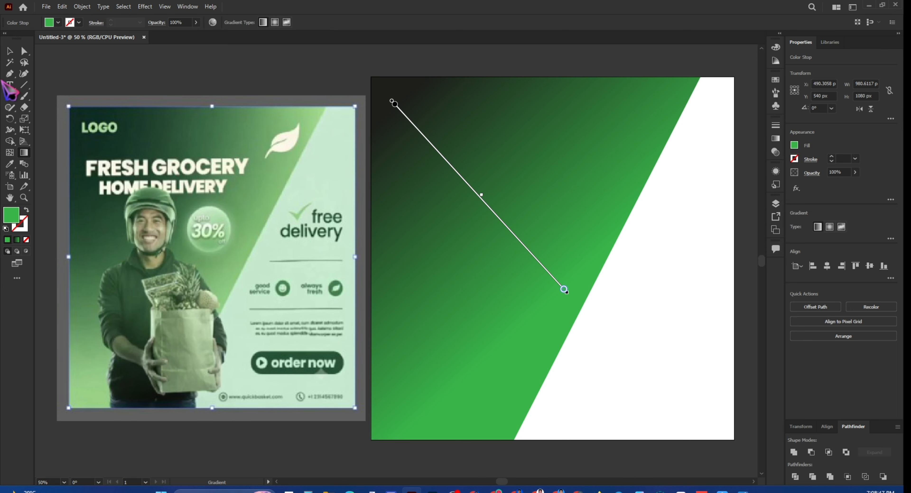
click(9, 51)
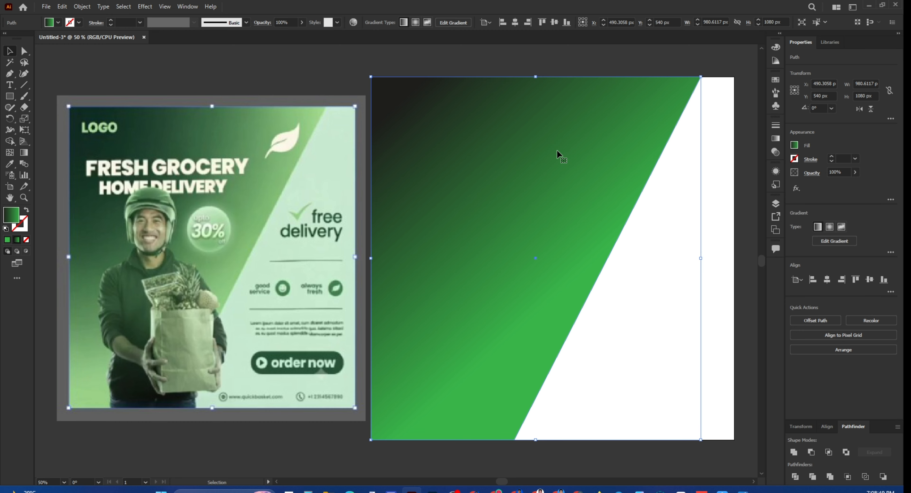
key(ctrl+shift+a)
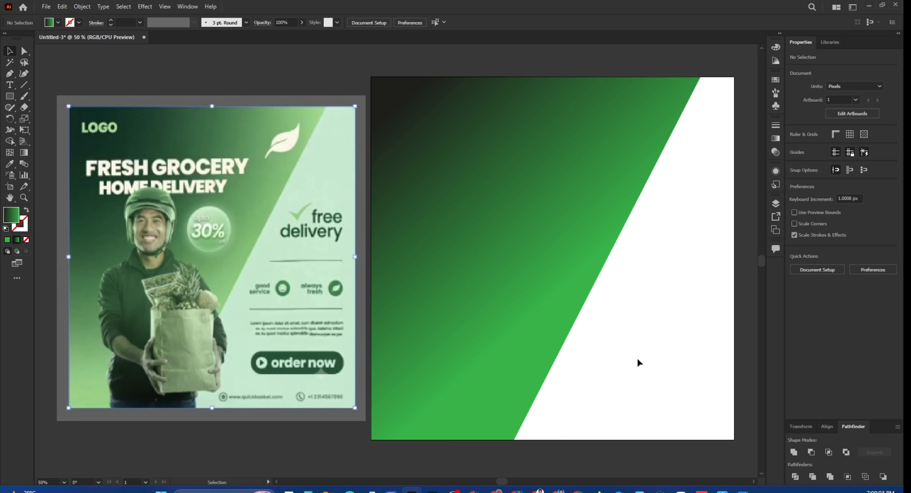
- Switch to the browser, check the download options for Flaticon's solid black handset icon among the call icons, and return to Illustrator
mouse_move(558, 491)
click(558, 450)
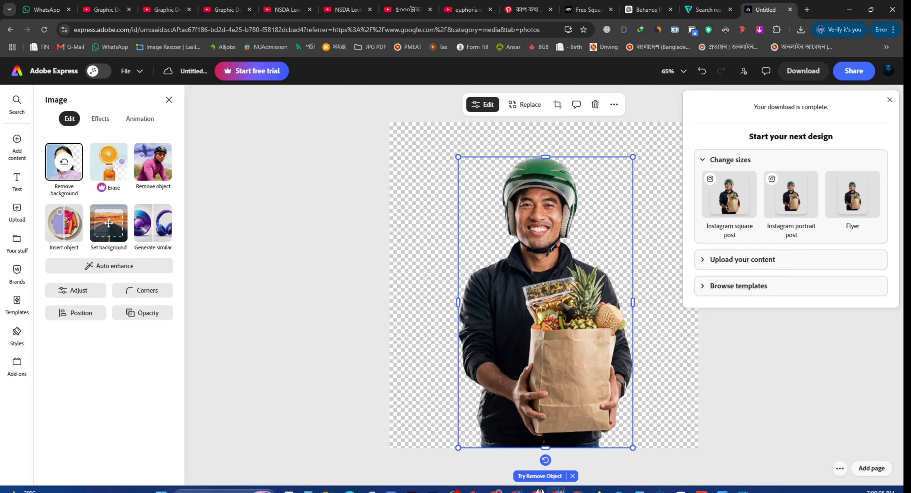
click(714, 10)
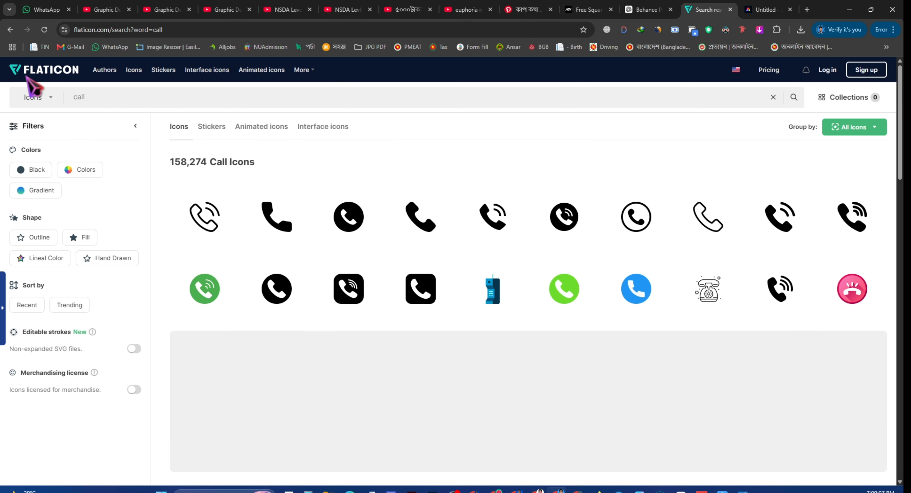
double_click(78, 97)
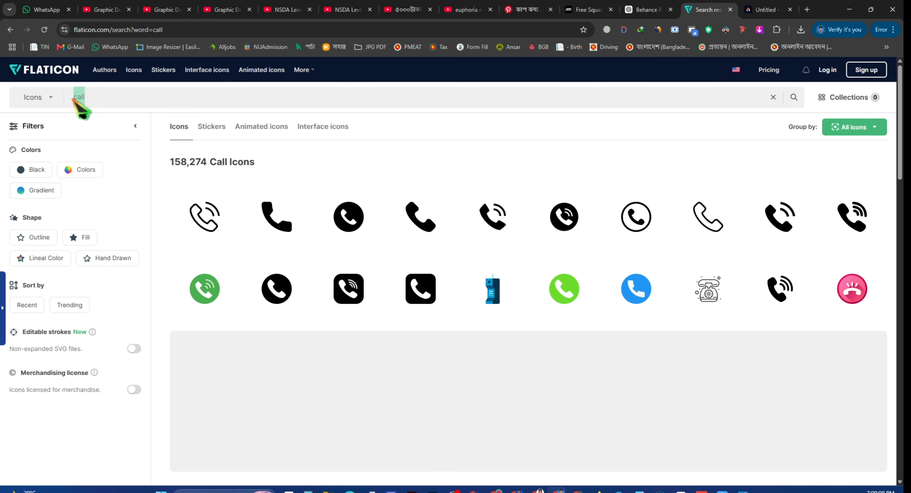
mouse_move(405, 222)
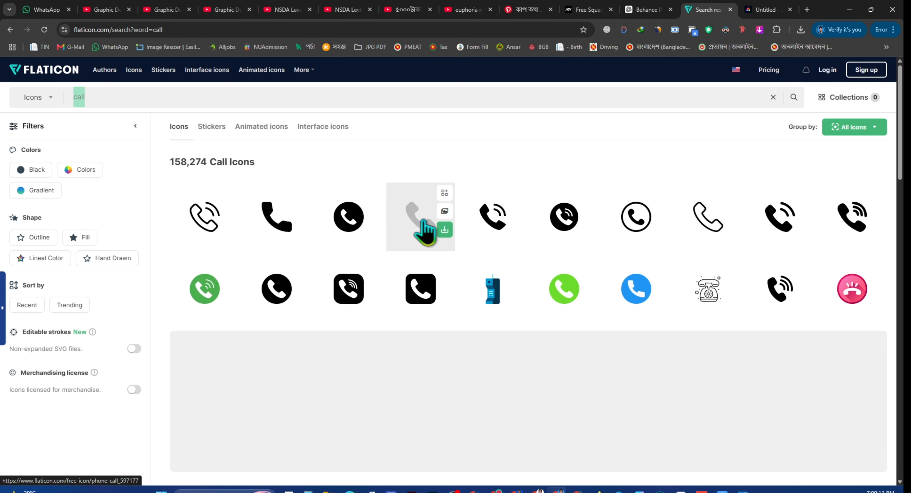
click(445, 230)
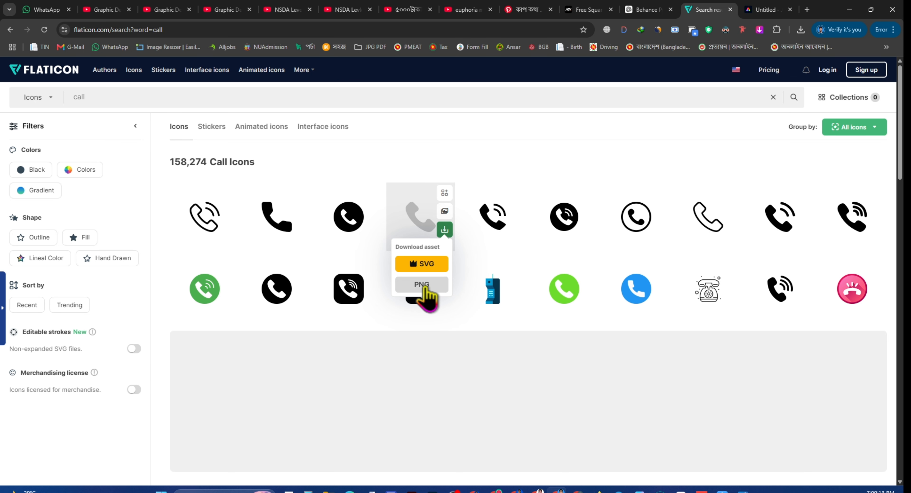
click(850, 10)
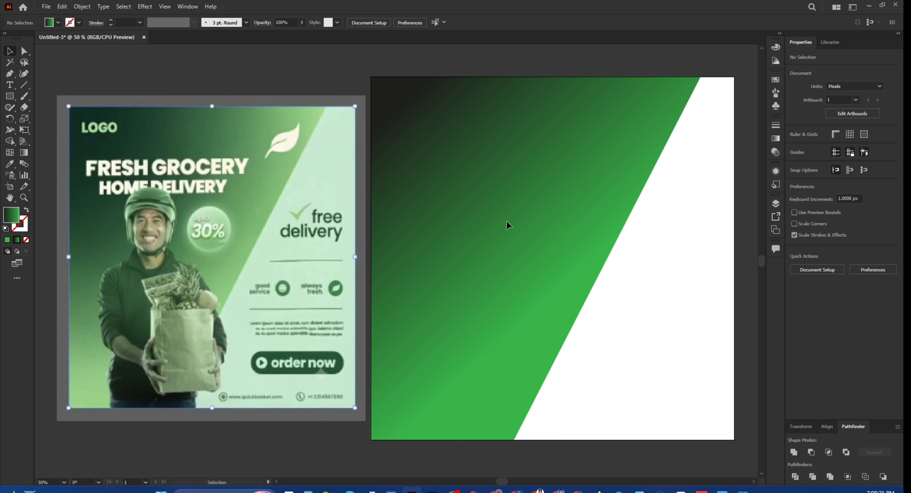
- Add a point text reading "Logo" on the green gradient area in Poppins Bold
click(9, 85)
click(444, 193)
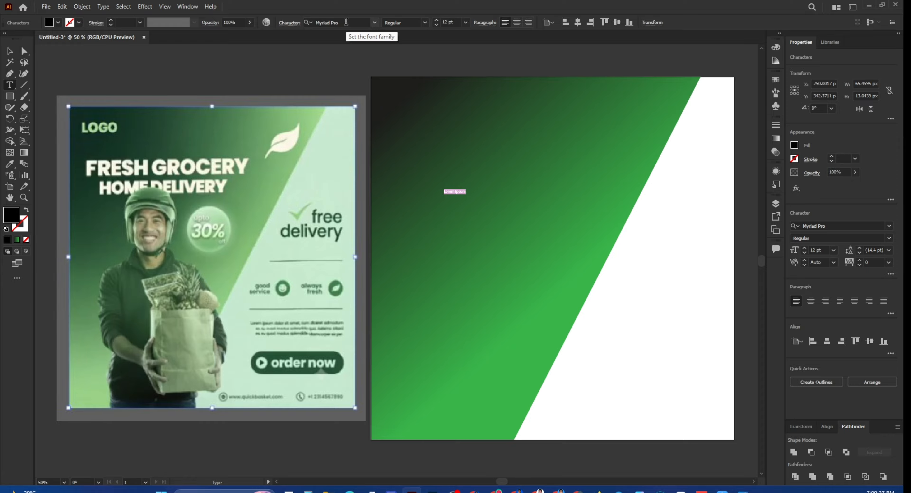
click(344, 22)
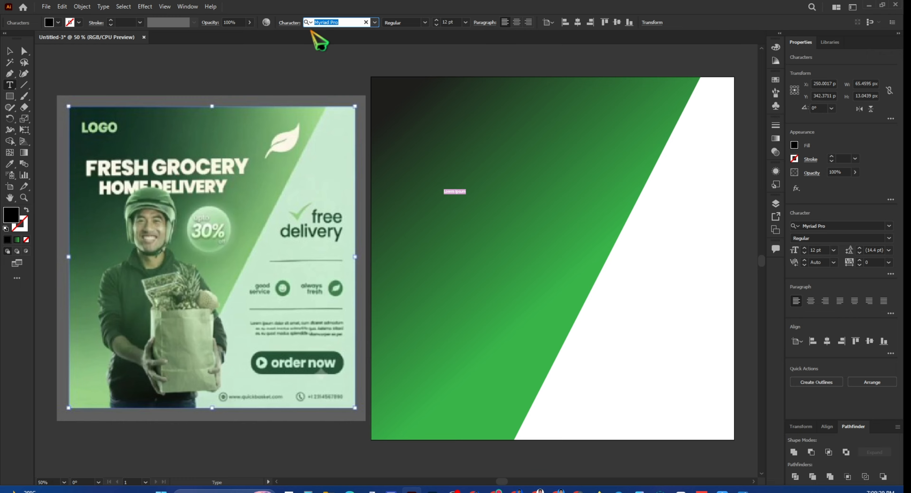
text(popp)
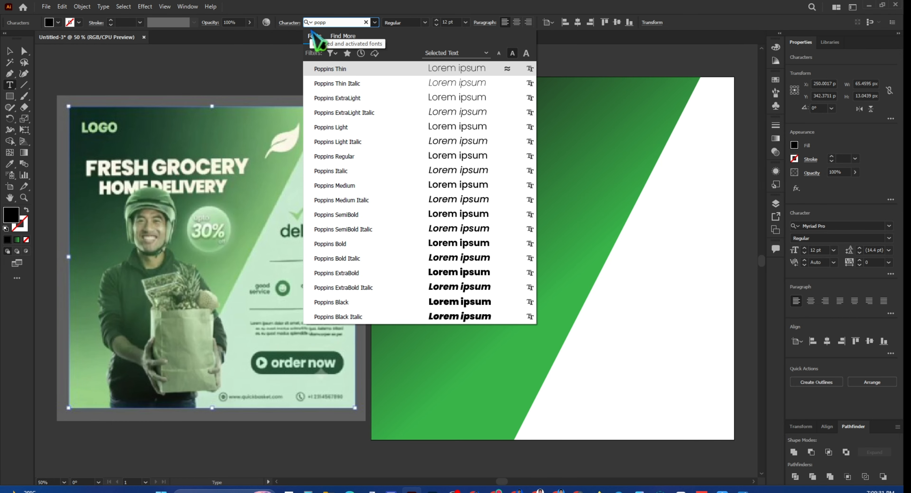
click(354, 246)
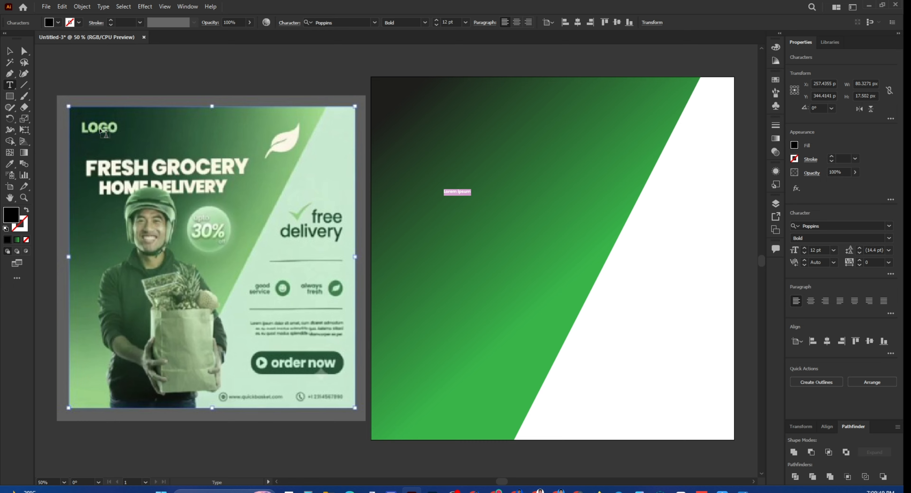
text(F)
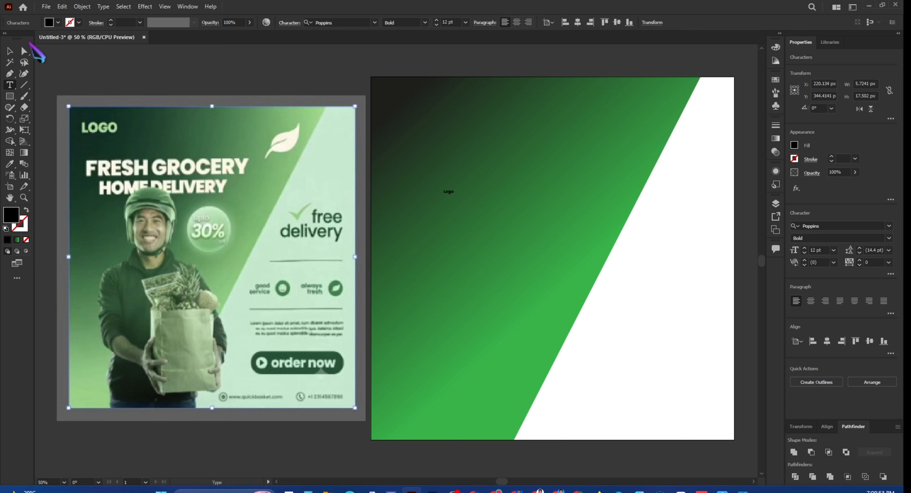
- Enlarge the Logo text to about 51 pt in white and place it near the artboard's upper-left corner
click(10, 51)
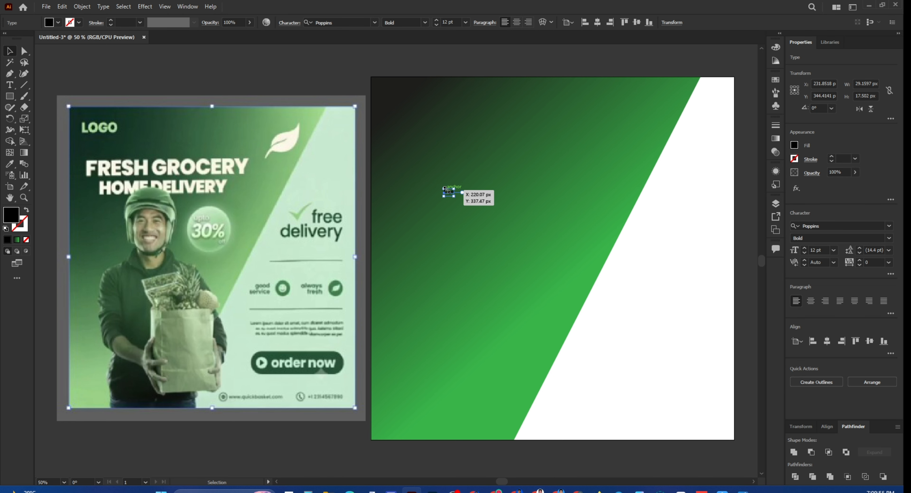
drag(445, 189, 388, 169)
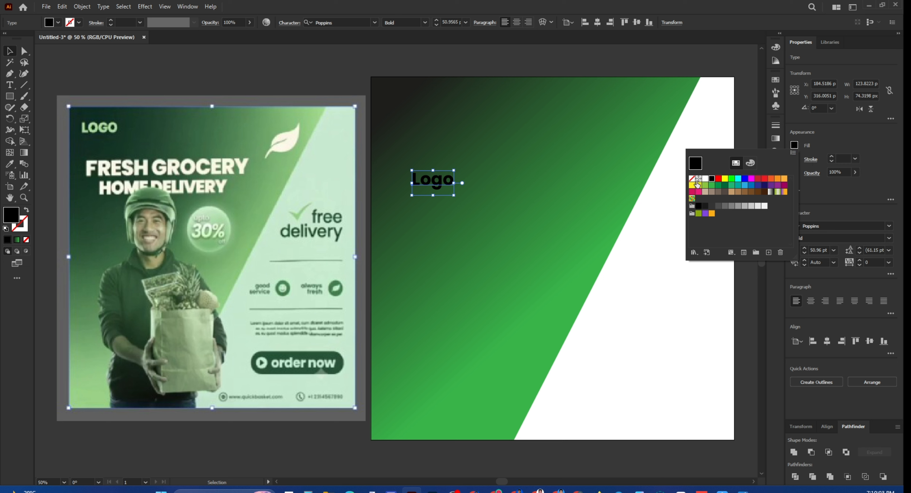
click(705, 179)
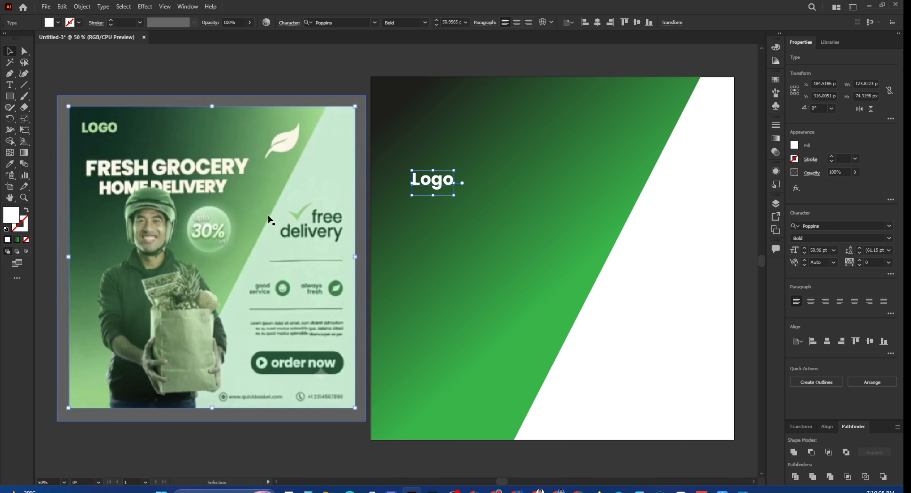
drag(431, 181, 409, 102)
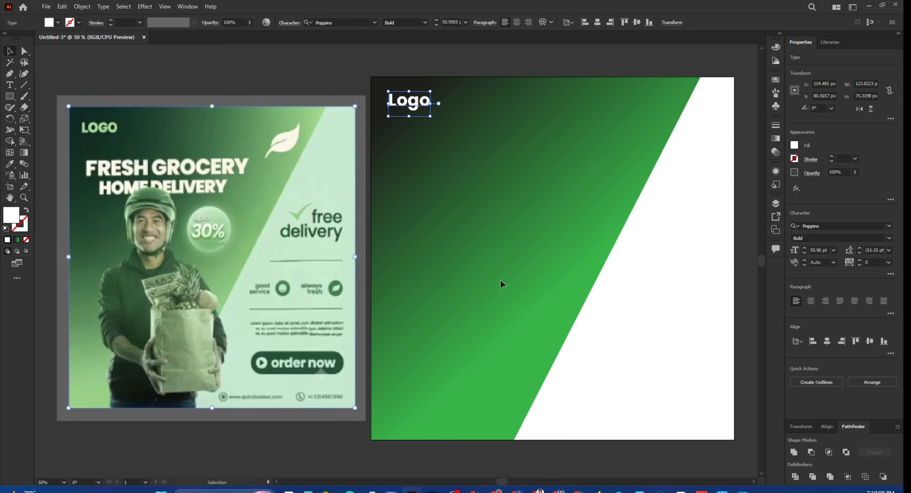
click(713, 221)
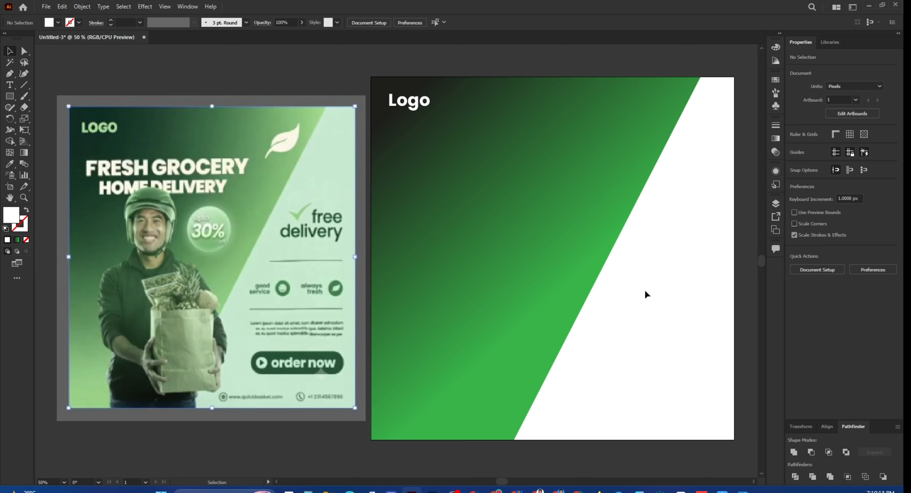
- Create a 1080 × 1080 px square centred on the artboard and swap its fill and stroke to leave a white outline
key(m)
click(589, 257)
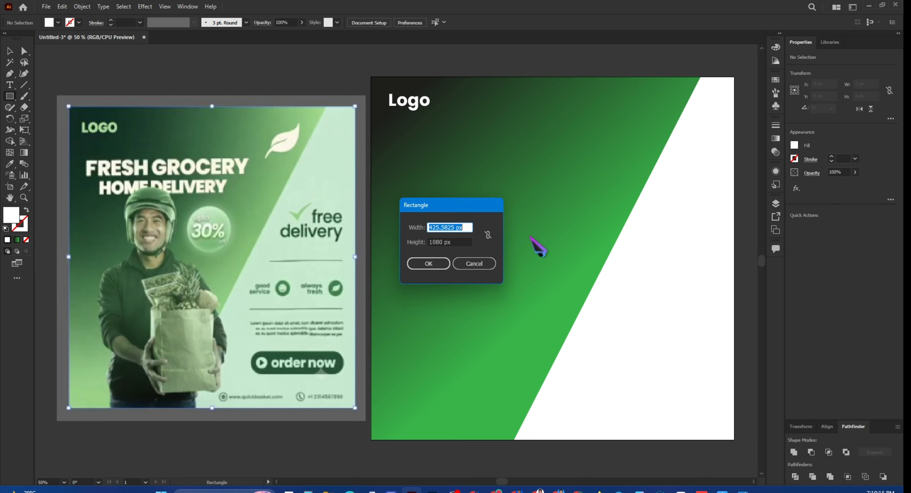
text(1080)
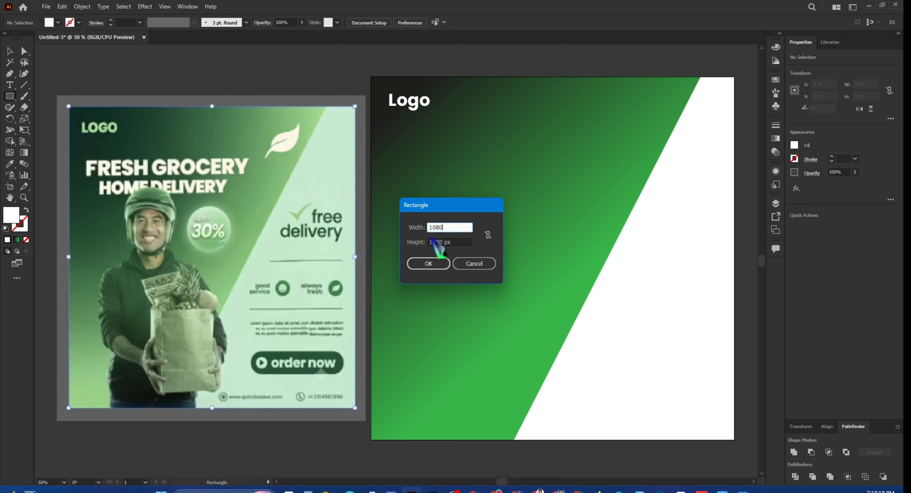
click(429, 263)
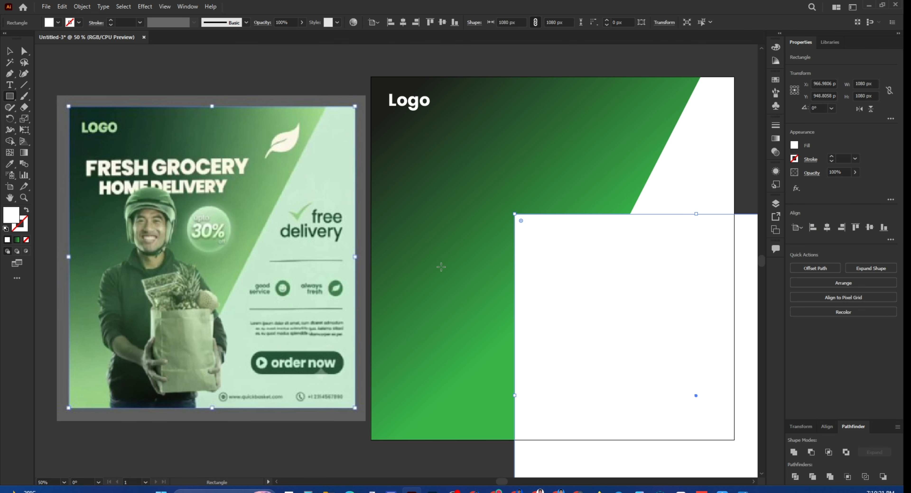
click(403, 22)
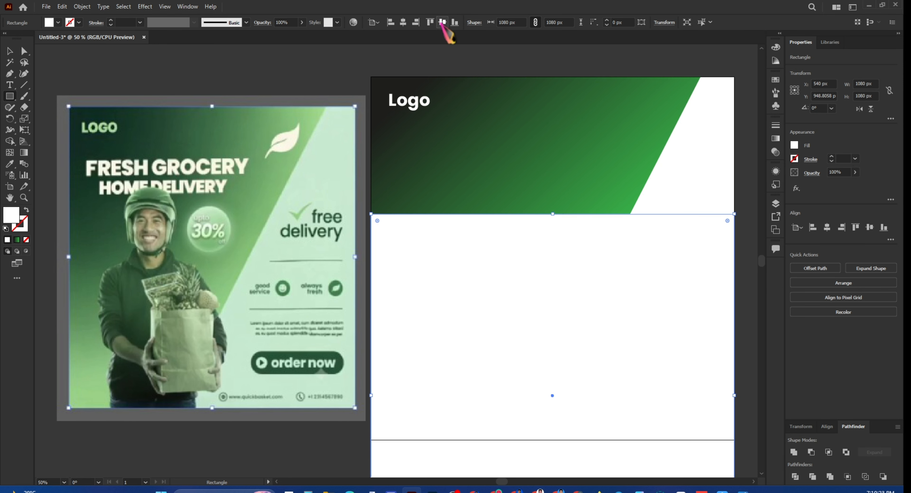
click(442, 22)
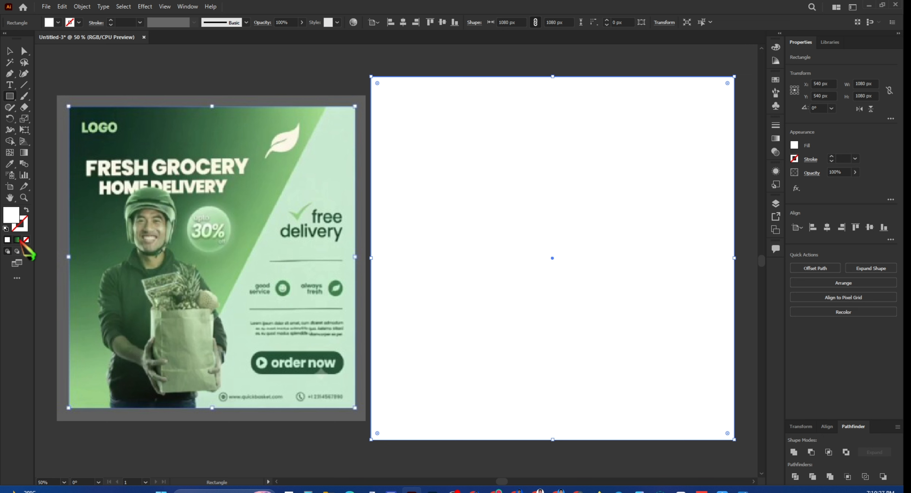
click(26, 211)
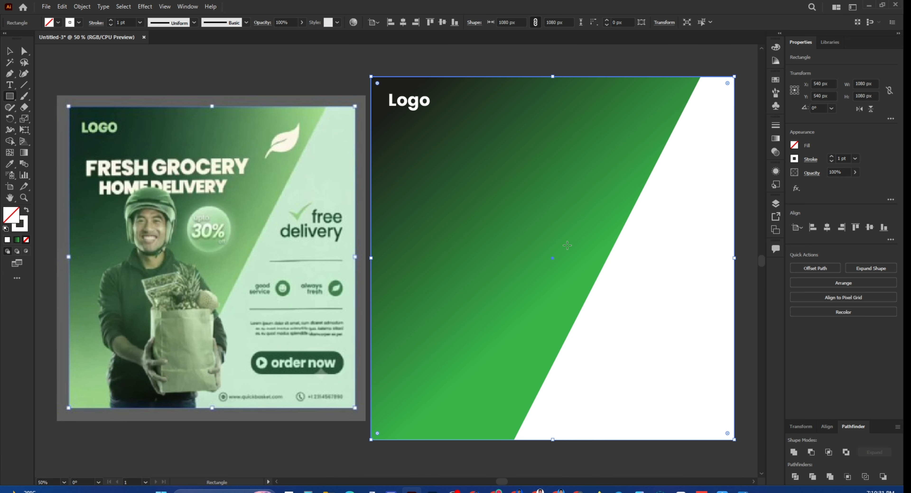
- Offset the square's path by -50 px to create an inset margin frame
click(81, 7)
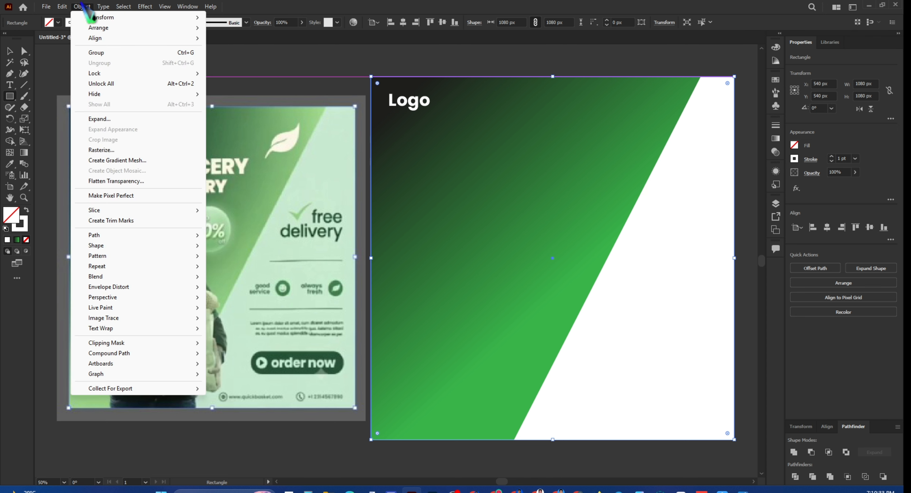
mouse_move(108, 235)
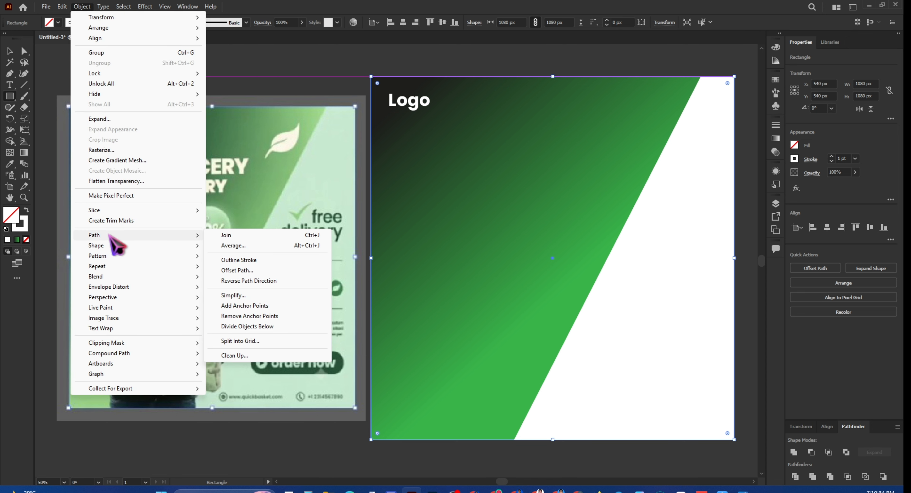
click(252, 272)
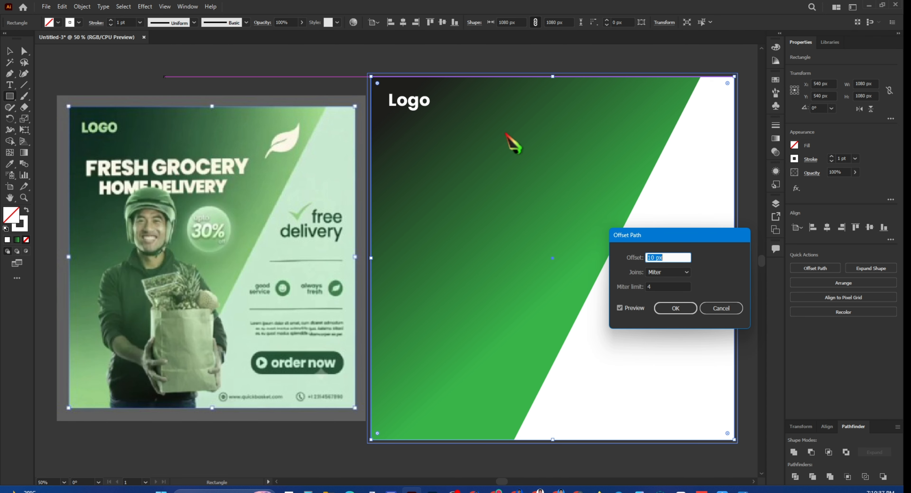
scroll(669, 258, down, 20)
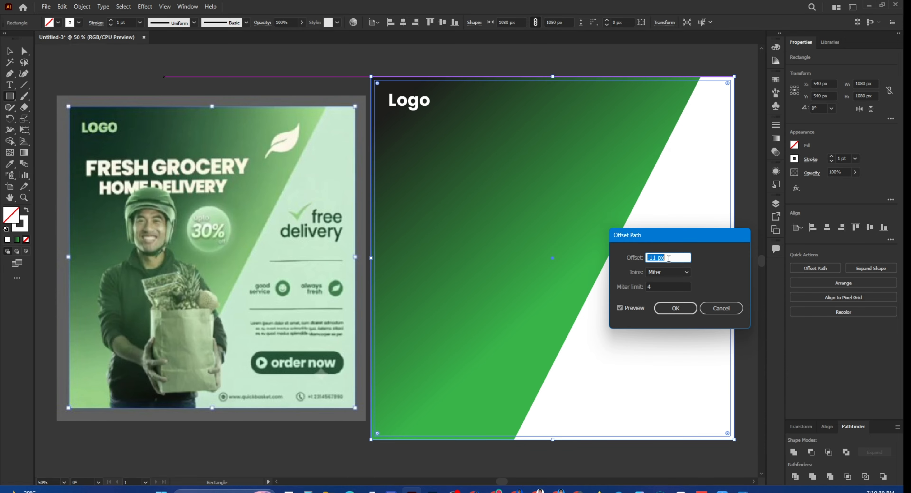
scroll(669, 258, down, 20)
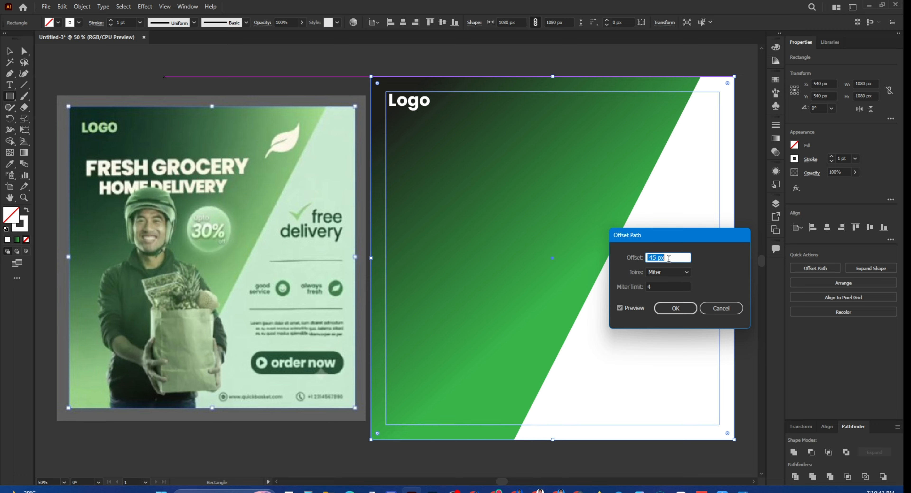
scroll(669, 259, down, 3)
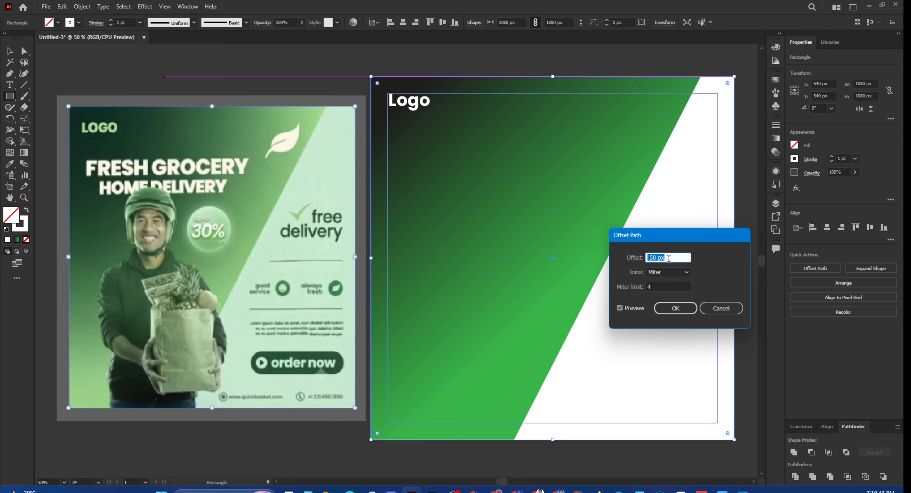
click(676, 308)
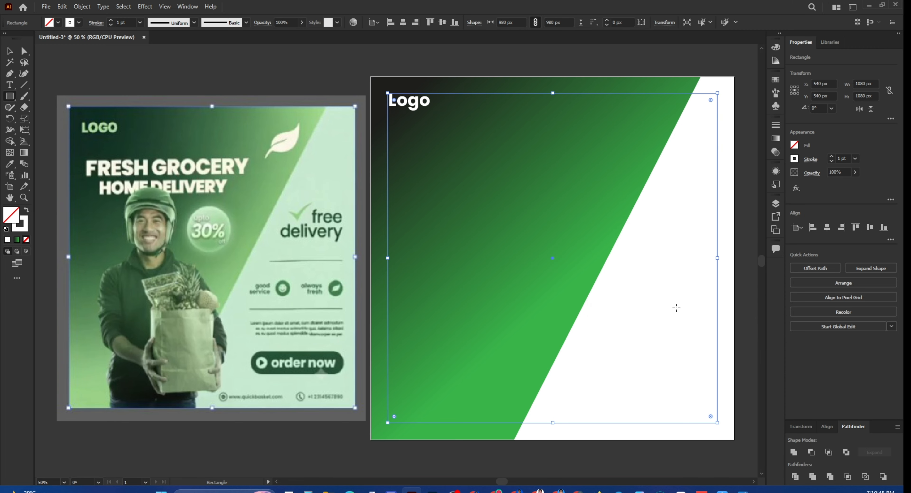
- Delete the outer 1080 px square and convert the inset square into guides
key(v)
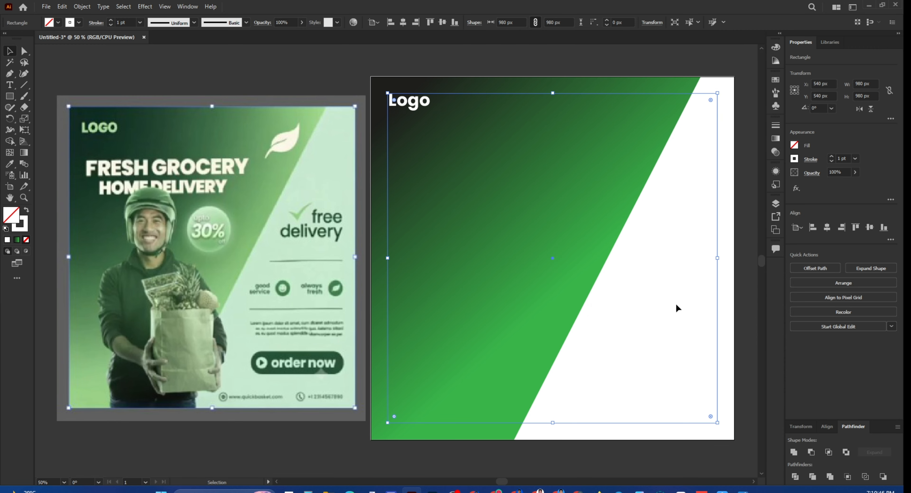
click(431, 80)
click(434, 59)
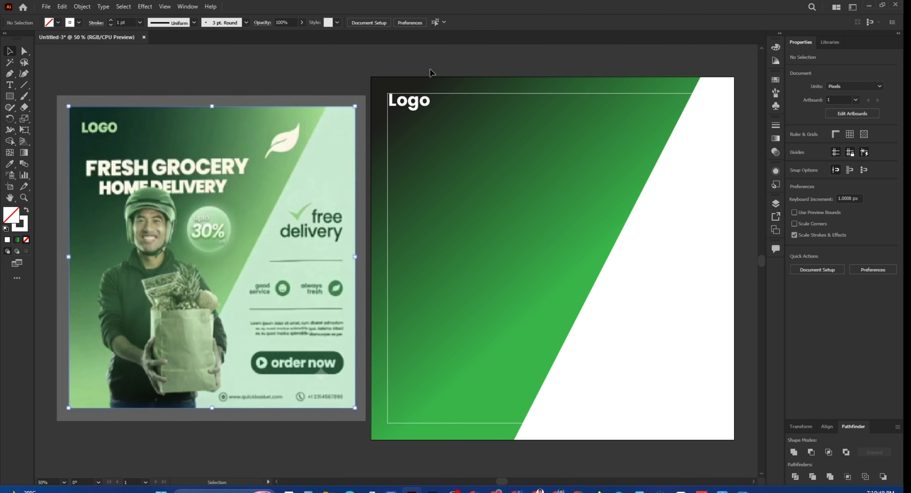
click(451, 94)
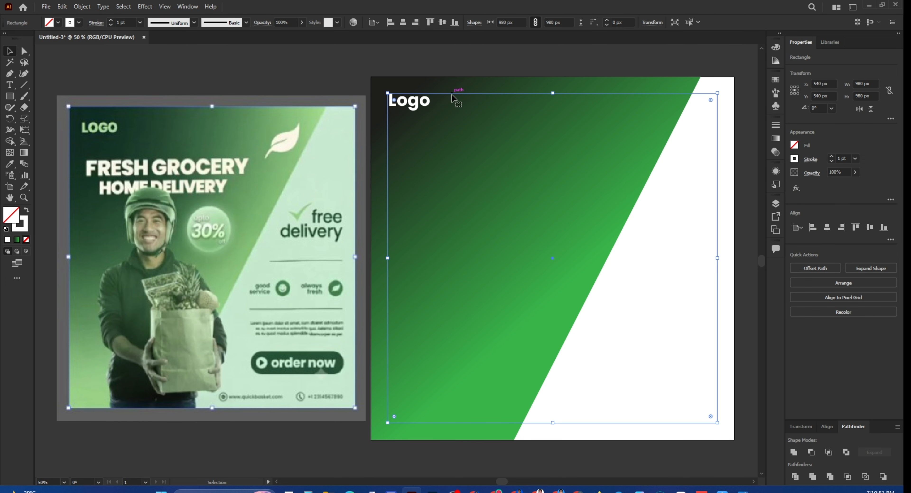
right_click(451, 94)
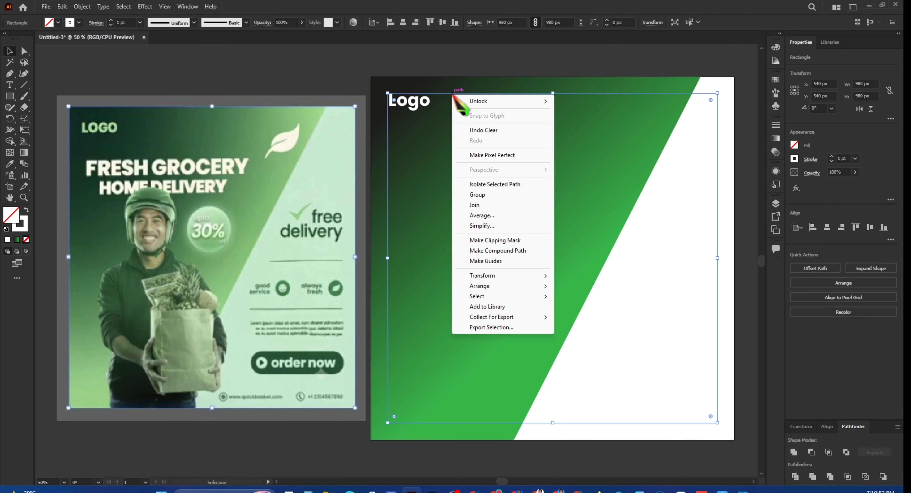
click(499, 260)
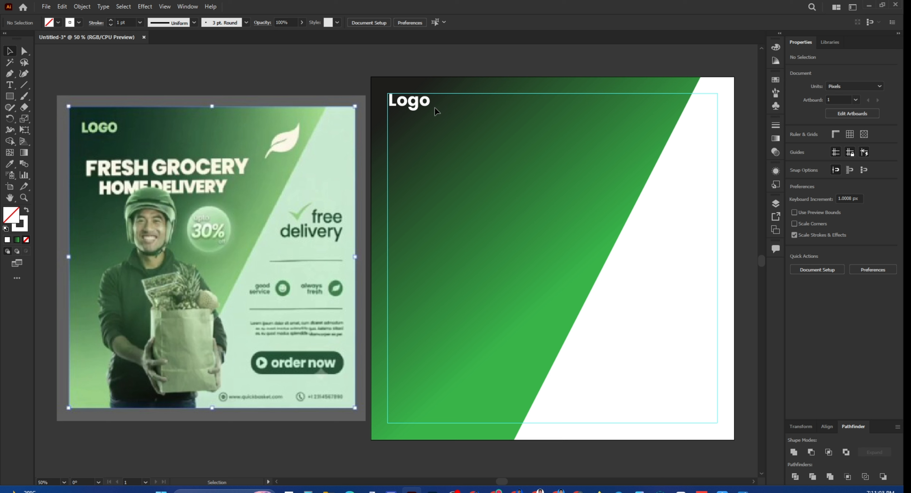
- Nudge the Logo text so it sits against the upper-left corner of the margin guides
click(422, 103)
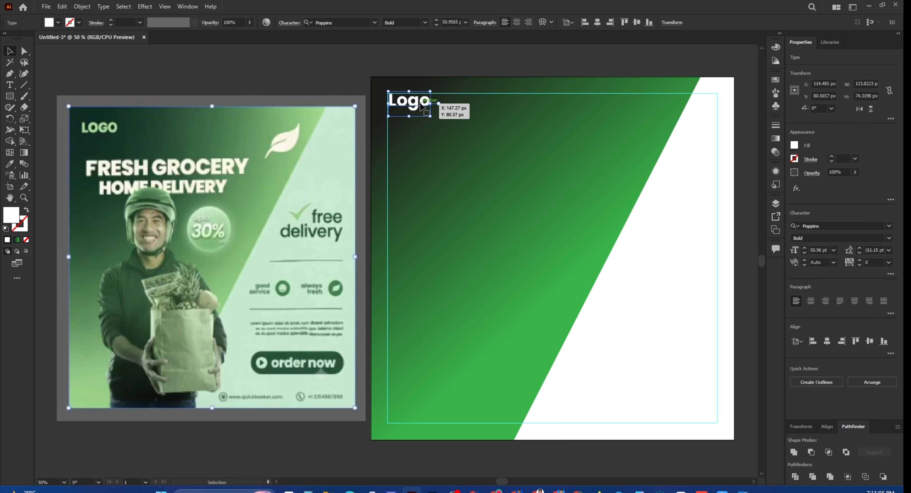
drag(423, 103, 424, 105)
key(Up)
key(Up)
key(Up)
key(Up)
key(Up)
key(Up)
key(Up)
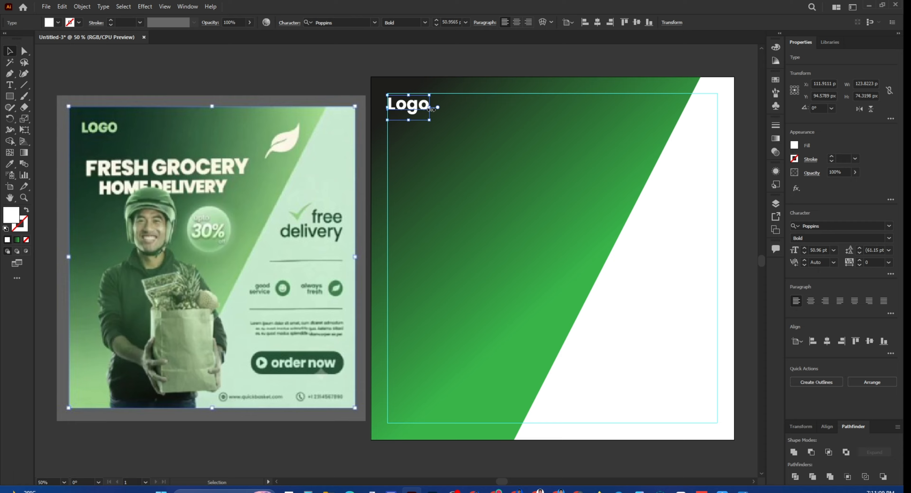
key(Right)
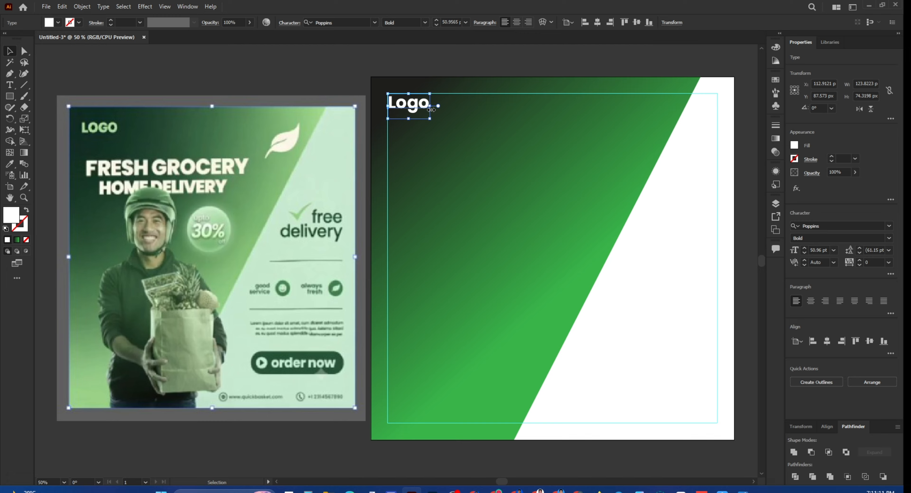
click(488, 190)
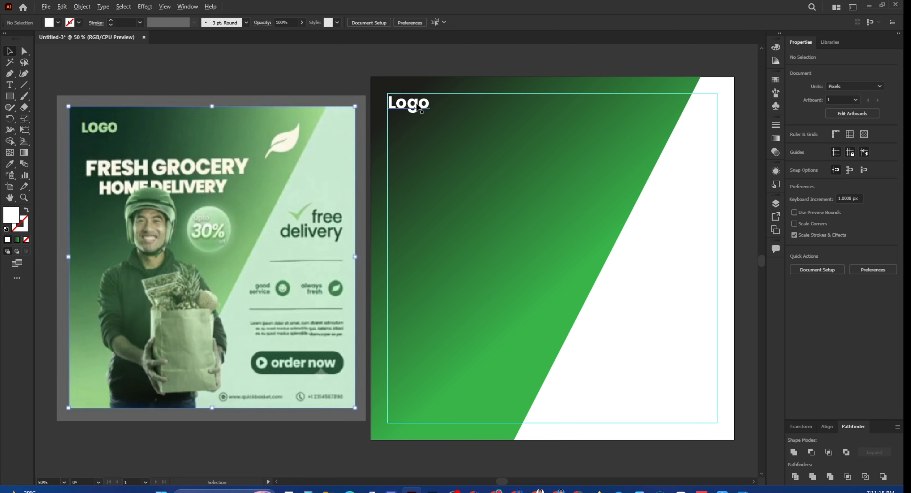
- Duplicate the Logo text into the middle of the green area and replace it with "FRESH GROCERY" and "HOME DELIVERY" on two lines
drag(420, 107, 508, 189)
double_click(507, 189)
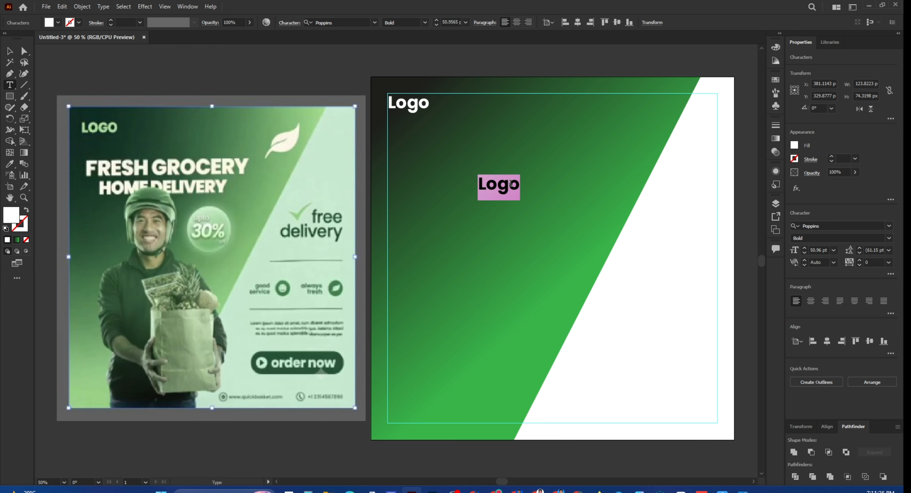
text(FREE)
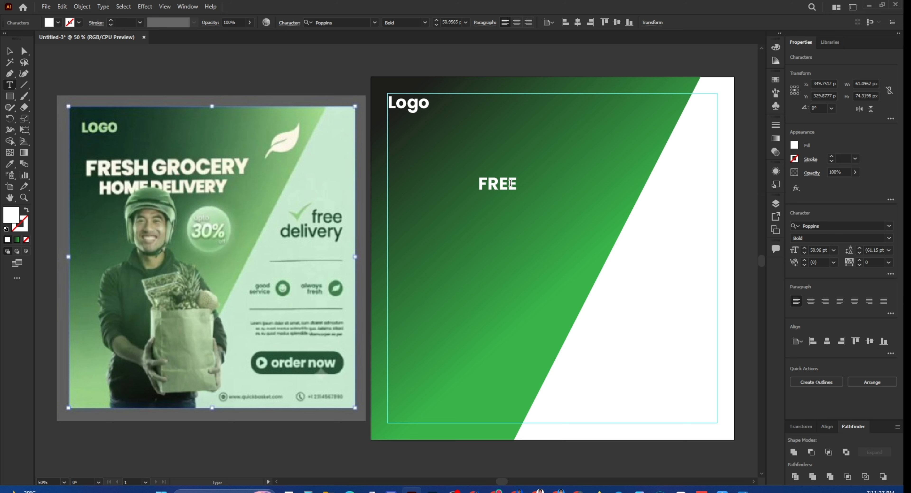
key(BackSpace)
key(BackSpace)
text(ESH GROCER)
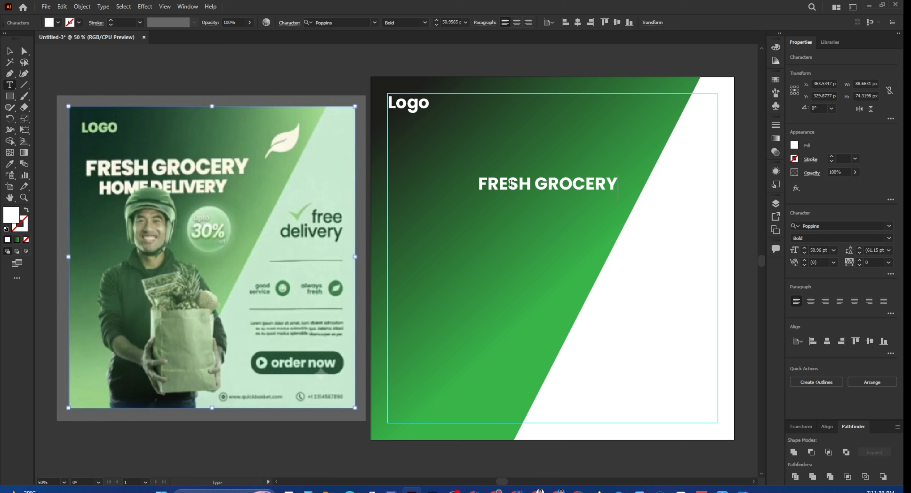
text(Y)
key(Return)
text(HOME )
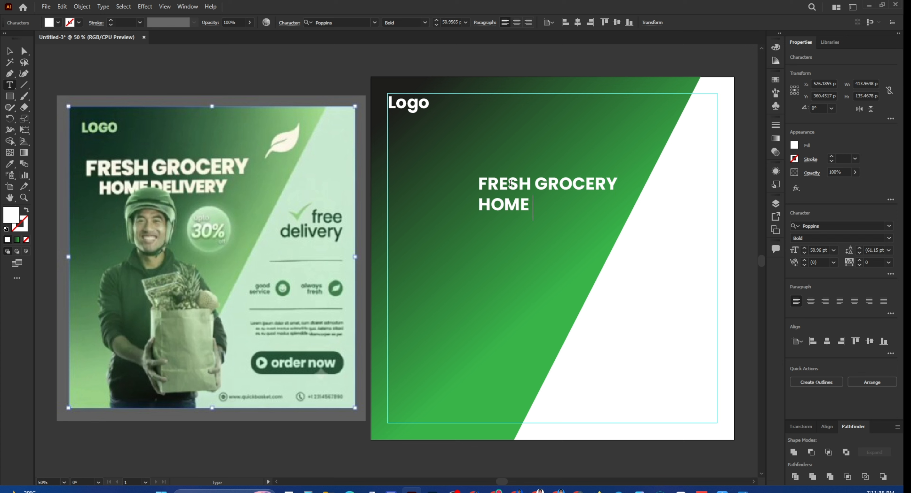
text(DELIVERY)
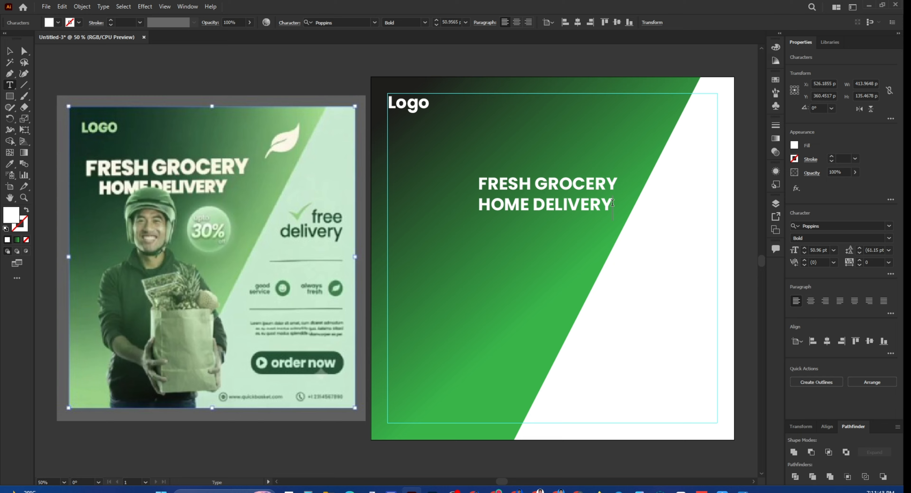
- Centre-align the two headline lines and reduce the "HOME DELIVERY" line to 45 pt
drag(612, 203, 477, 182)
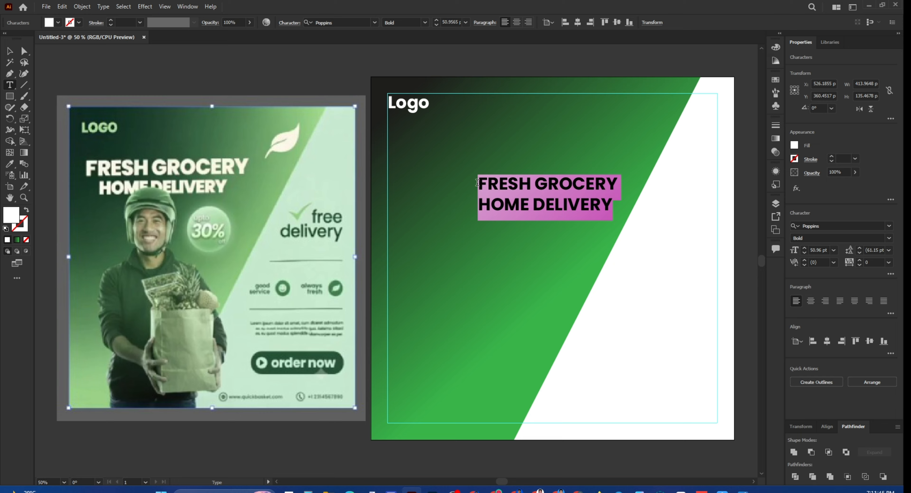
click(517, 23)
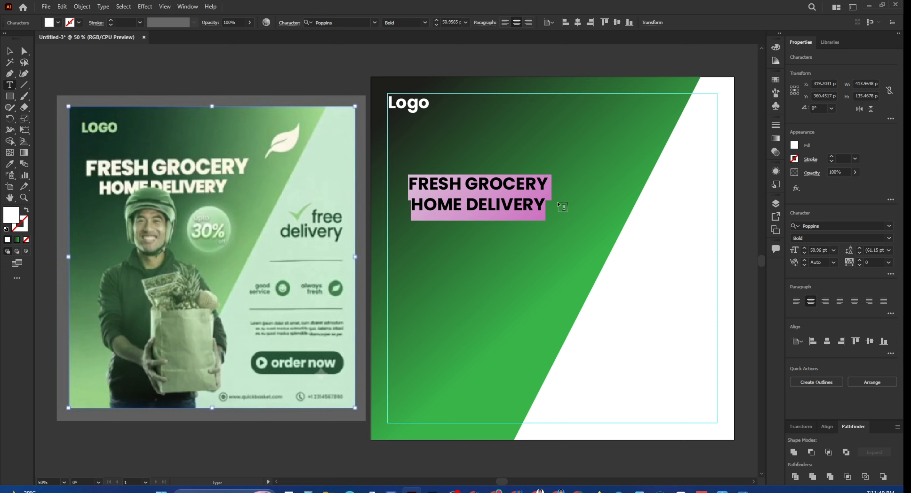
drag(545, 202, 410, 209)
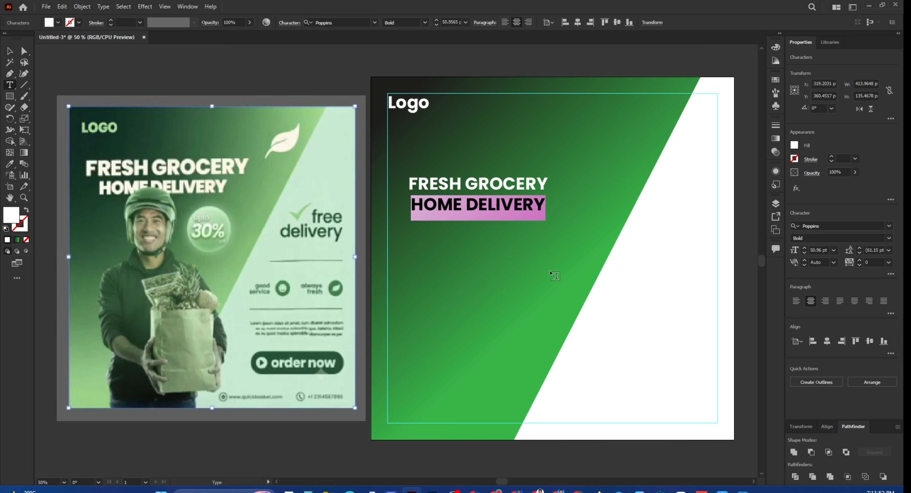
click(805, 253)
click(804, 253)
click(805, 253)
click(804, 253)
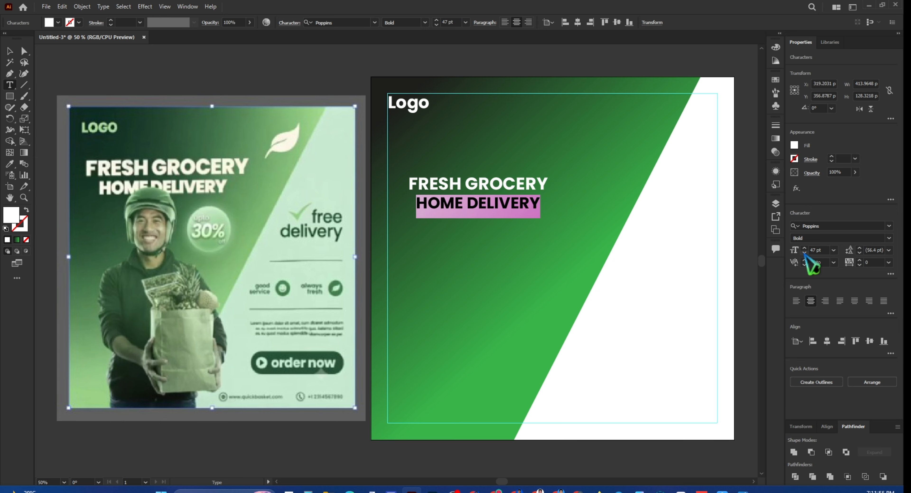
click(805, 253)
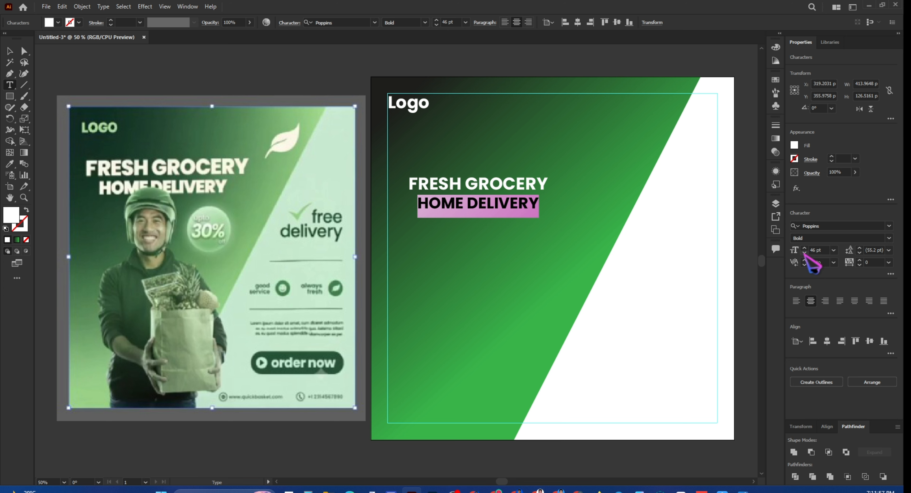
click(805, 253)
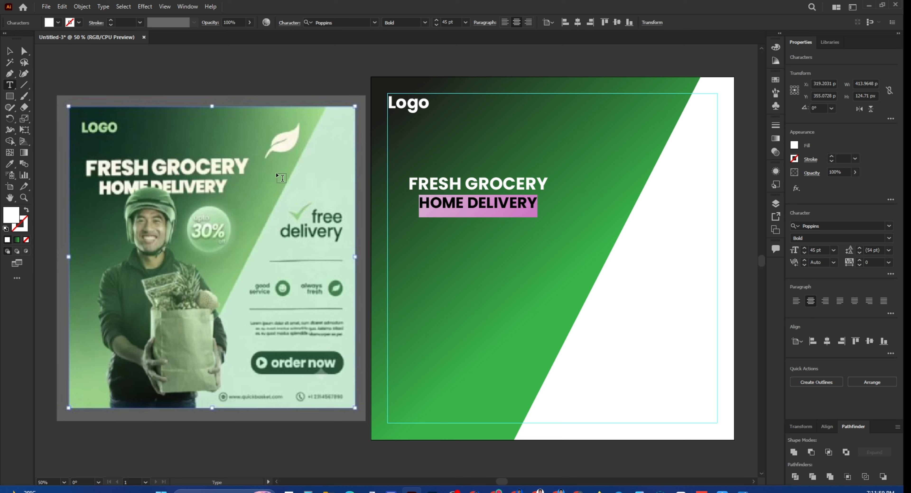
- Scale the headline text block up proportionally to about 557 px wide
click(9, 51)
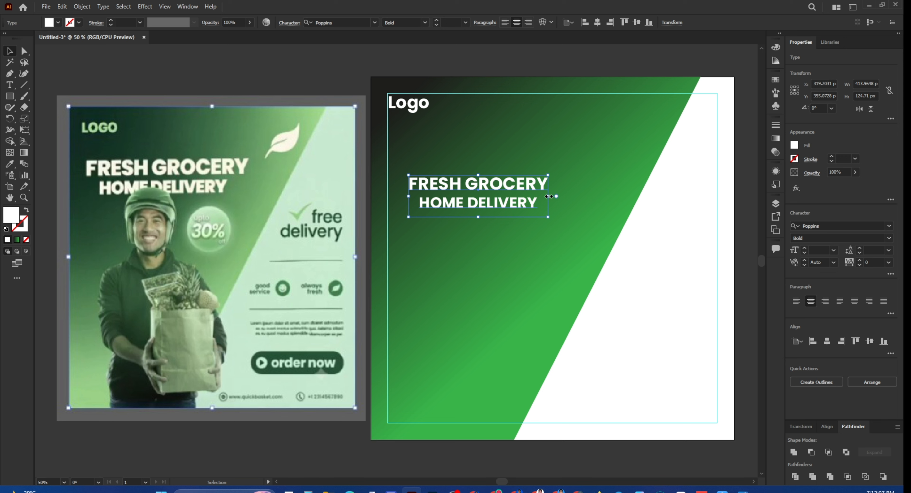
drag(548, 196, 595, 200)
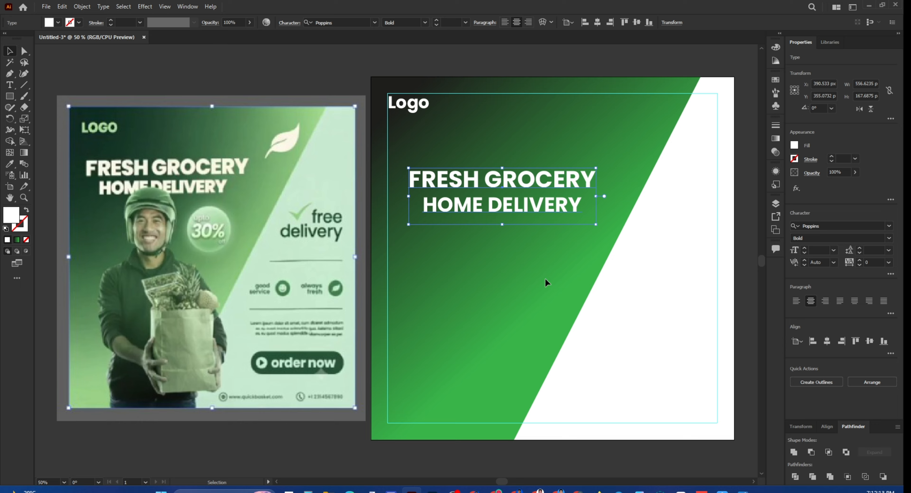
click(521, 293)
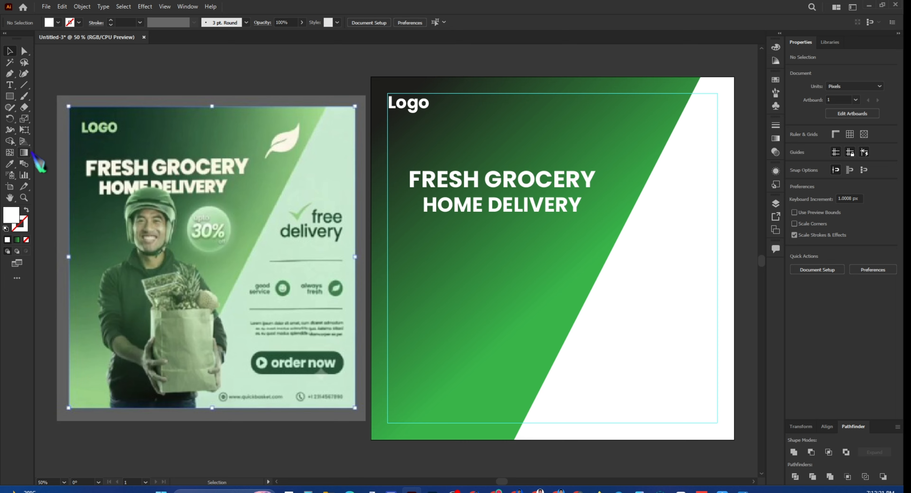
- Add the text "Upto" in 45 pt Poppins Bold just below the headline
click(10, 85)
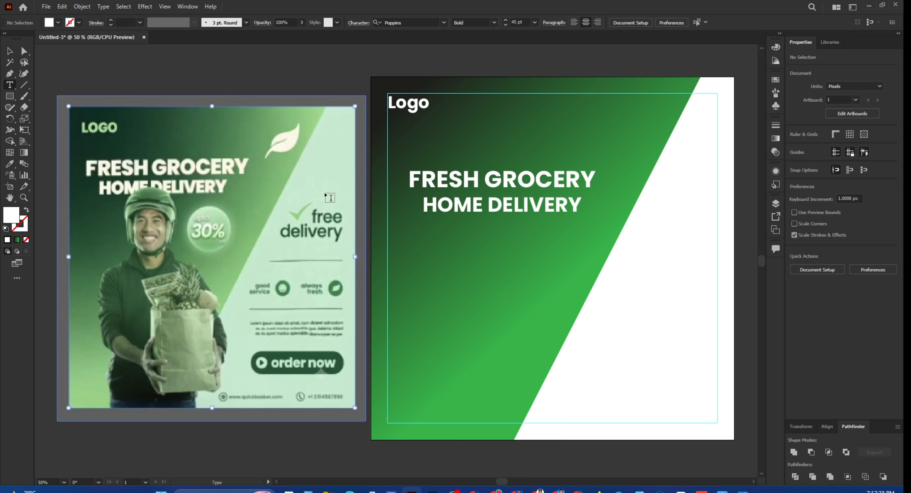
click(562, 244)
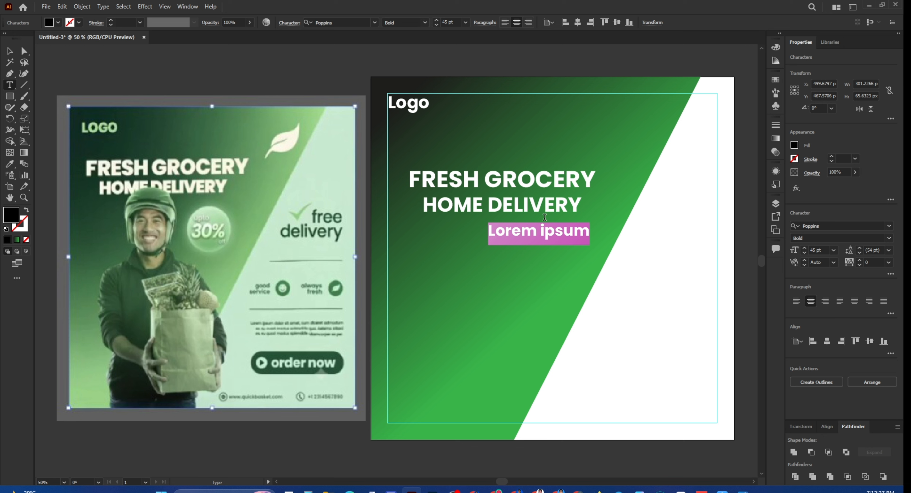
text(U)
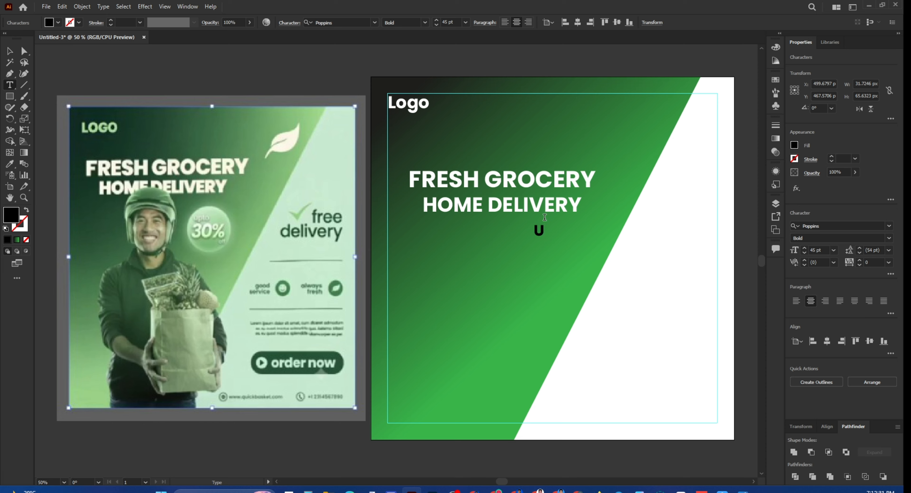
text(pto)
- Duplicate the "Upto" text directly below itself and change the copy to "30%"
click(10, 51)
drag(542, 235, 544, 257)
double_click(549, 255)
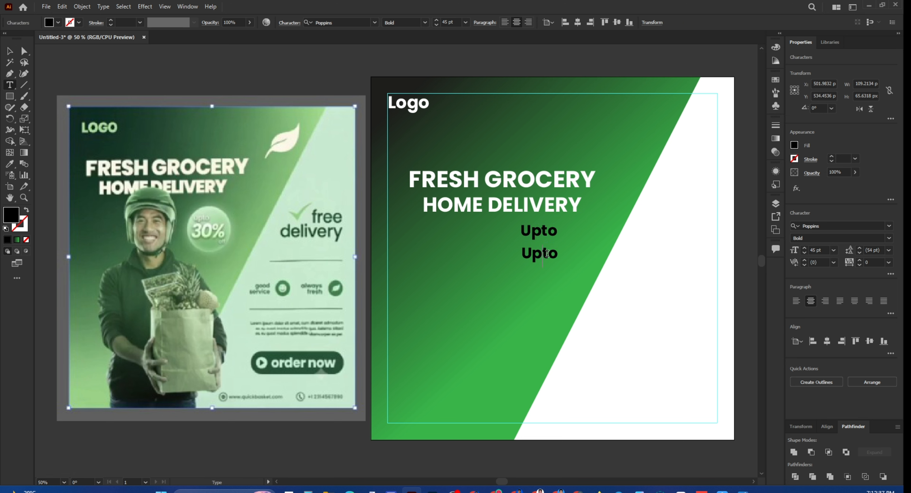
double_click(550, 255)
text(30%)
- Set the "30%" text's font style to SemiBold Italic
double_click(555, 255)
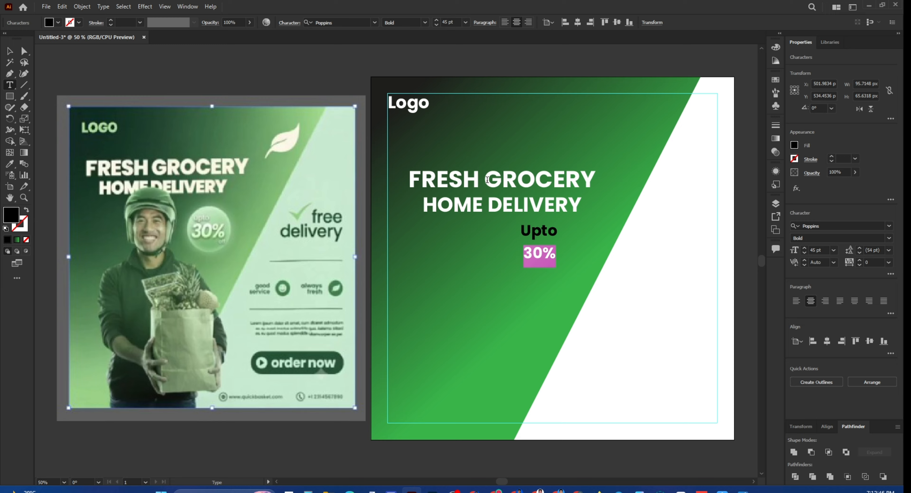
click(425, 22)
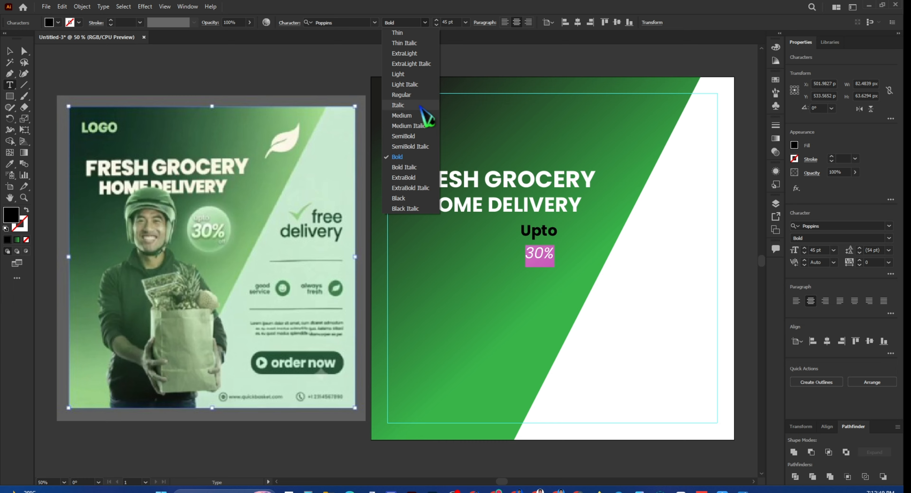
click(424, 148)
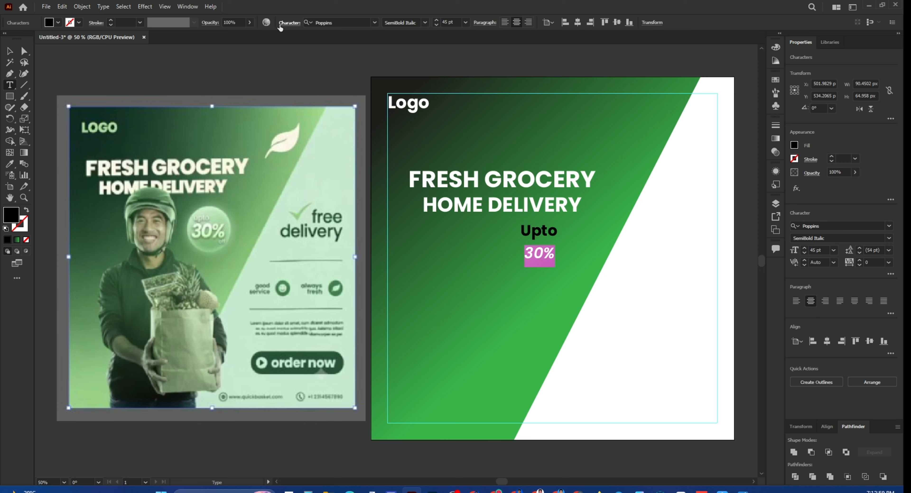
- Tighten the tracking of the "30%" text to -100
click(290, 22)
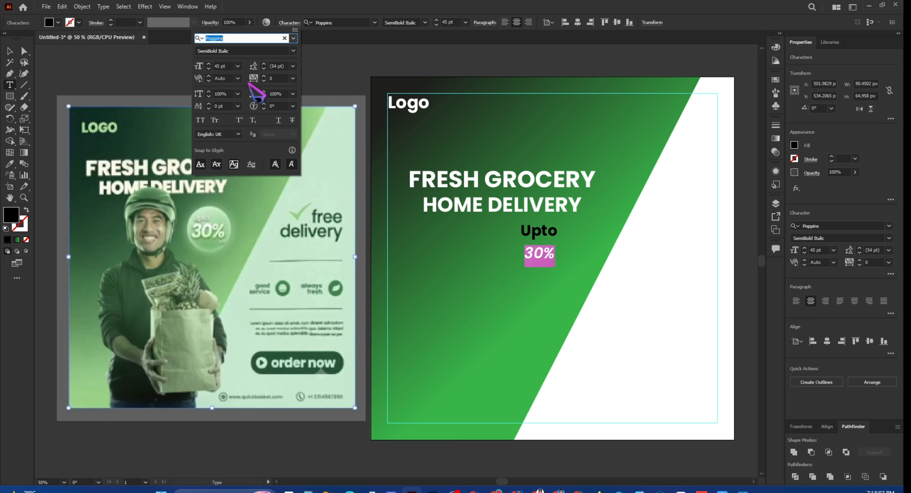
click(264, 81)
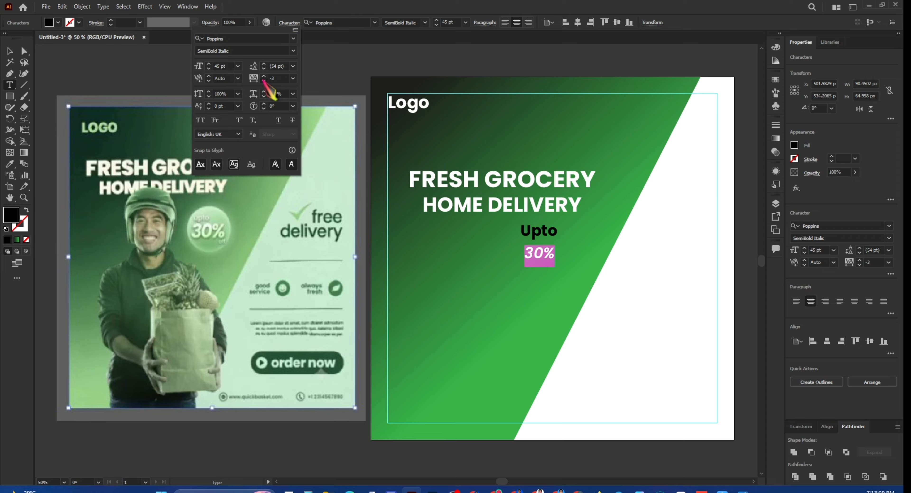
click(264, 81)
click(264, 80)
click(270, 78)
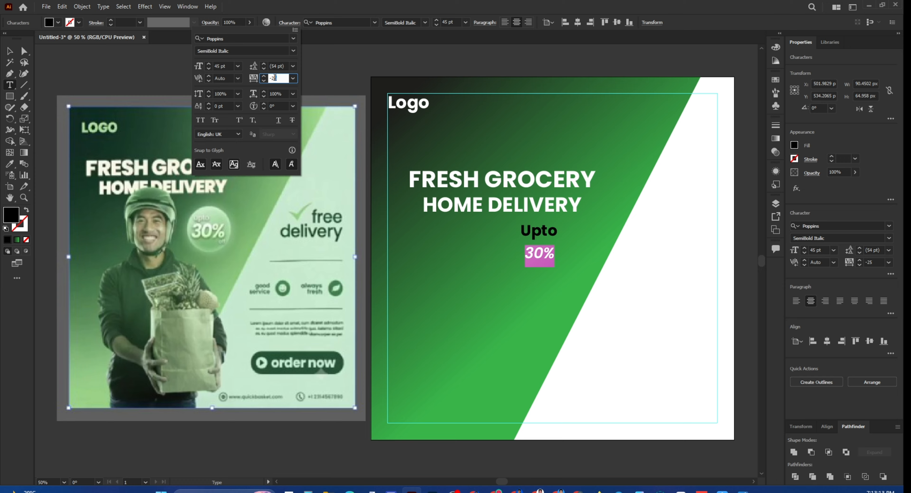
text(-100)
key(Return)
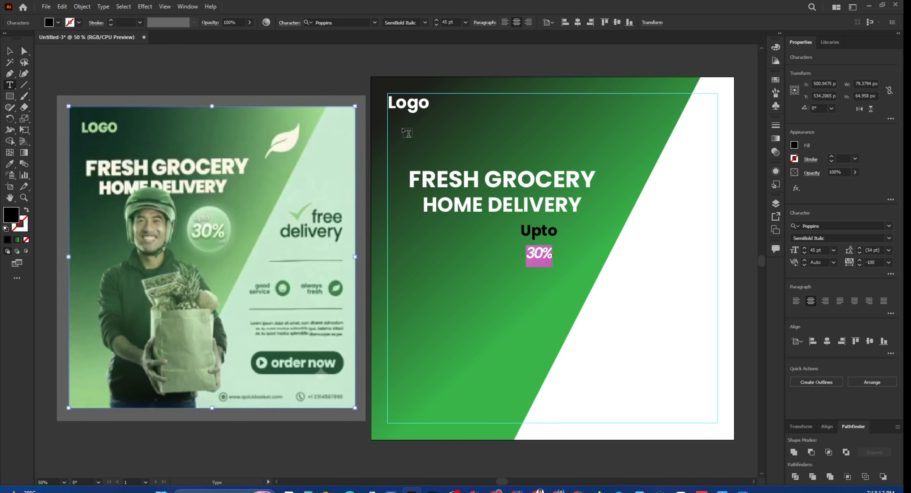
click(10, 51)
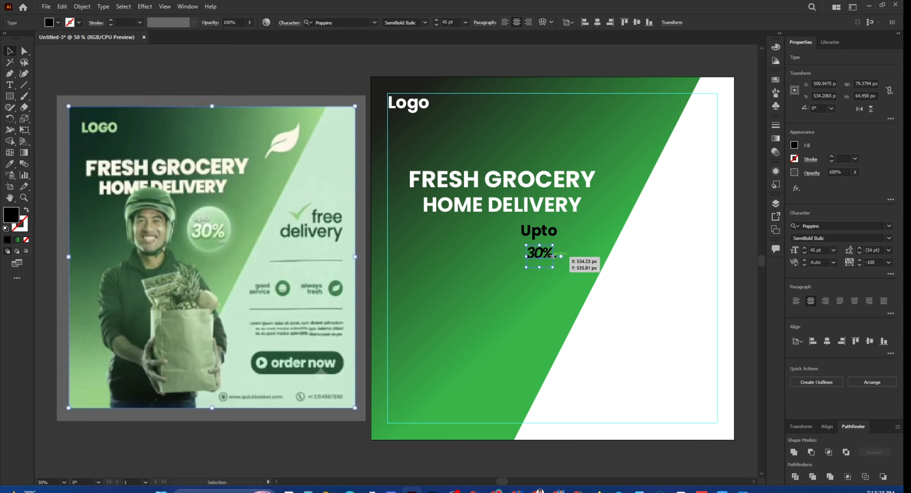
- Duplicate the "Upto" text below "30%" and change the copy to "off"
click(550, 231)
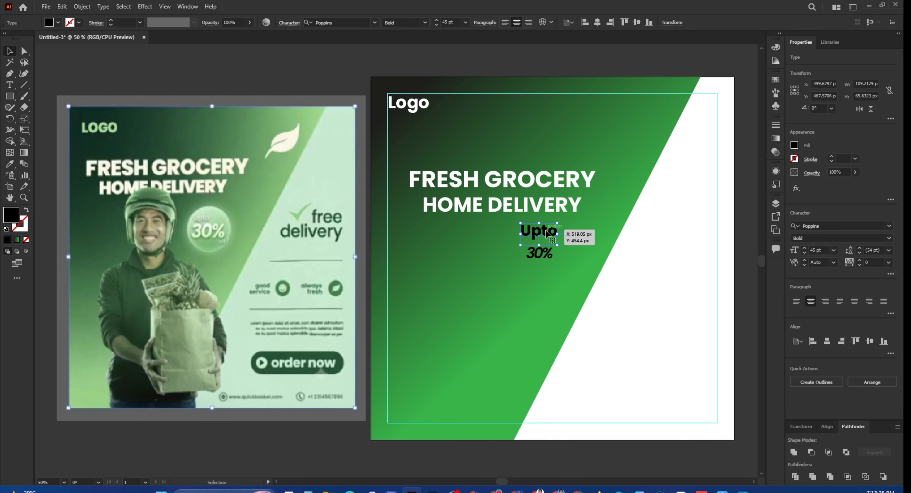
alt+drag(544, 230, 554, 271)
double_click(554, 271)
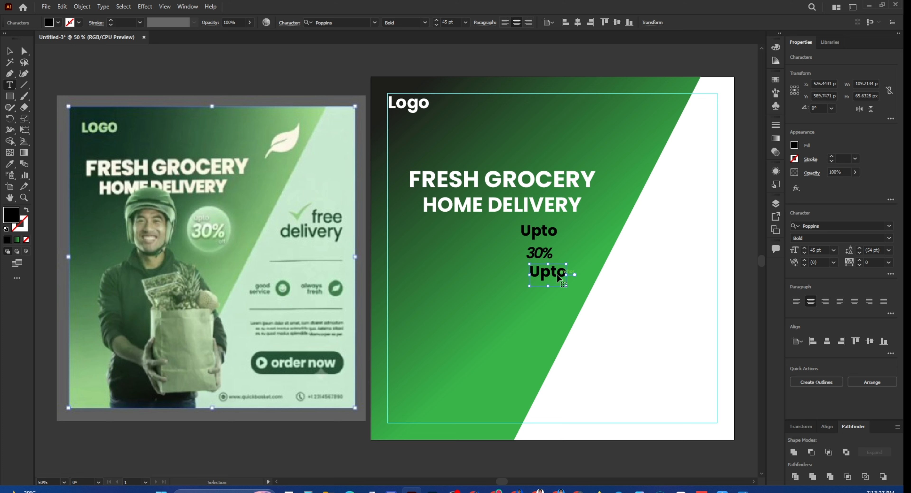
double_click(559, 276)
text(off)
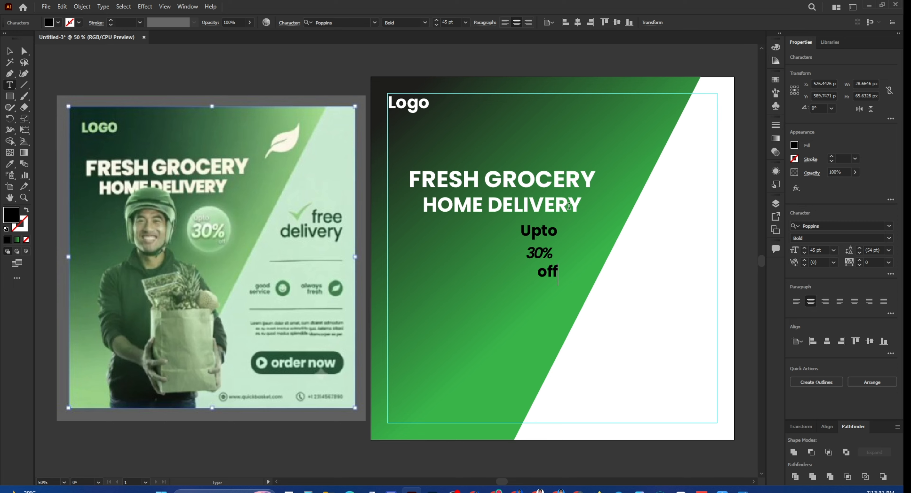
- Set the "off" text's font style to Regular and scale it down to about 27 pt beneath "30%"
key(ctrl+a)
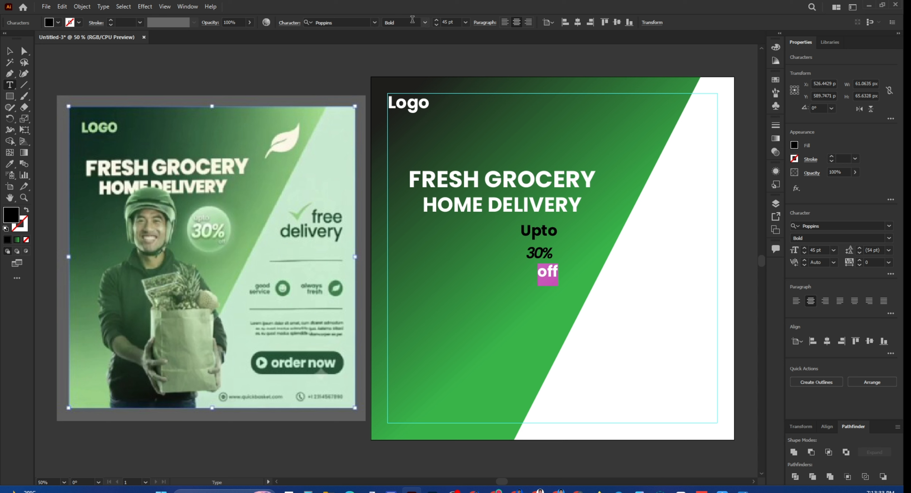
click(425, 23)
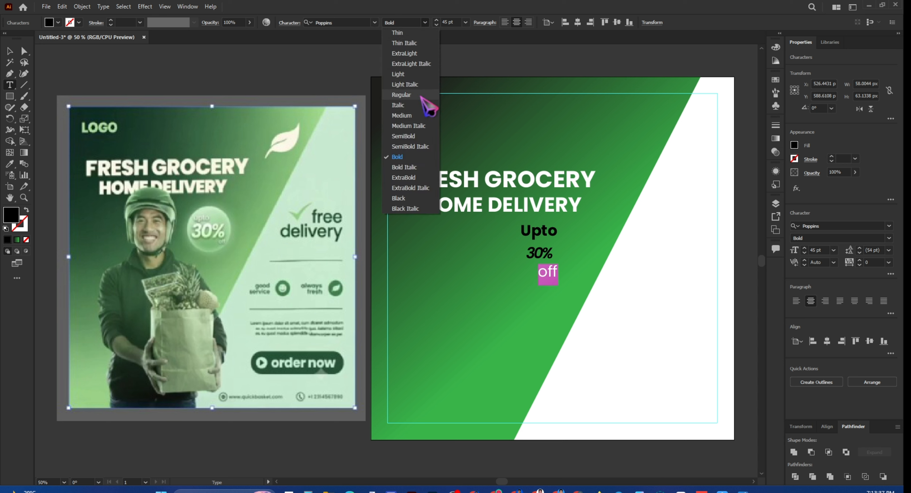
click(421, 96)
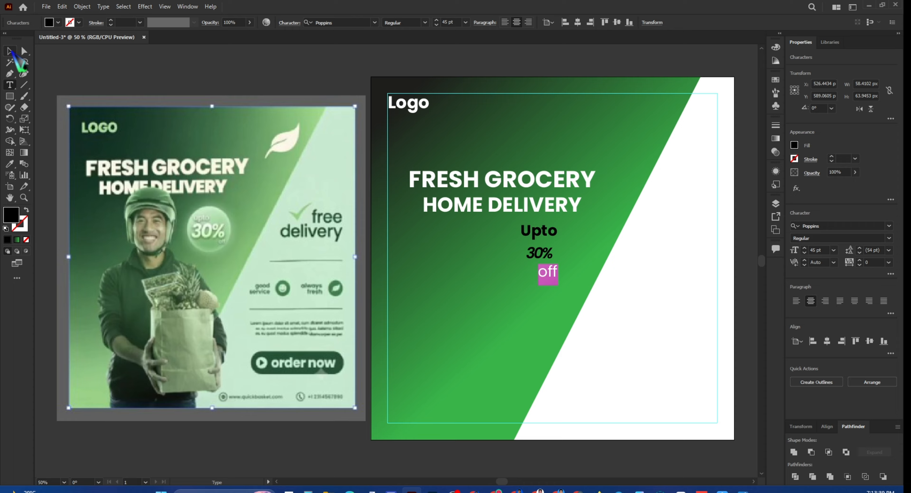
click(9, 51)
mouse_move(554, 284)
mouse_down()
mouse_move(570, 282)
mouse_move(549, 277)
mouse_up()
- Move the "Upto", "30%" and "off" texts together slightly to the right, below the headline's end
shift+click(531, 233)
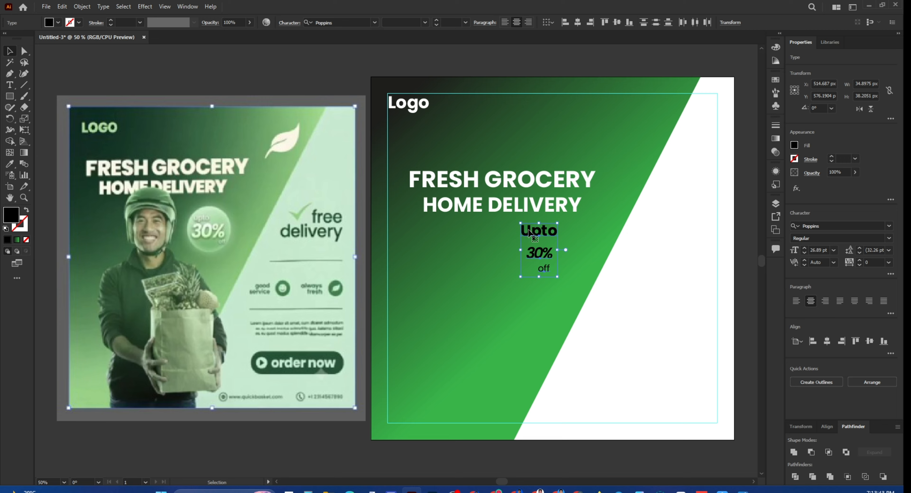
shift+click(542, 249)
drag(553, 236, 691, 236)
click(604, 356)
- Duplicate the "Upto" text onto the white area and change the copy to "free delivery" on two lines
click(573, 235)
double_click(689, 232)
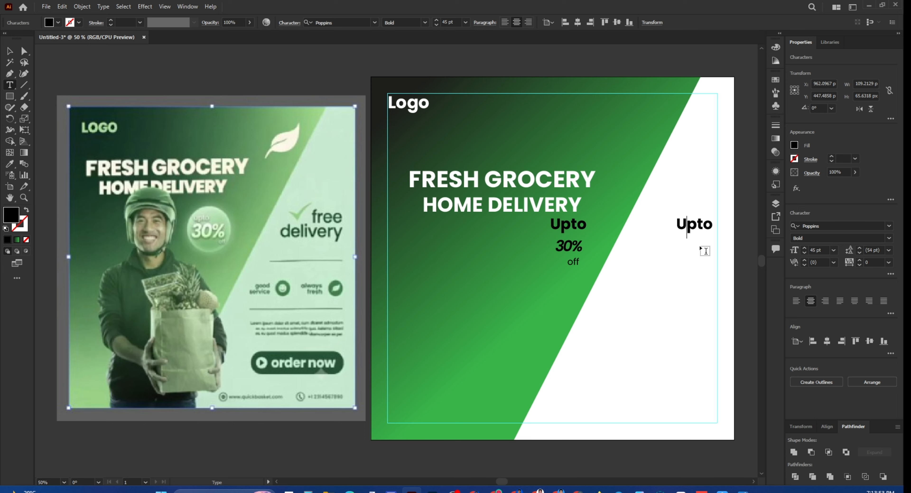
key(ctrl+a)
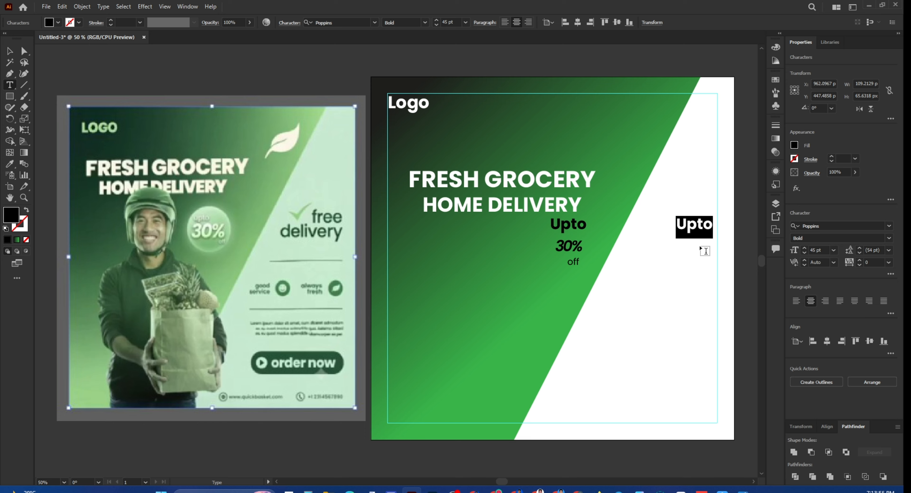
text(Free)
text(Deli)
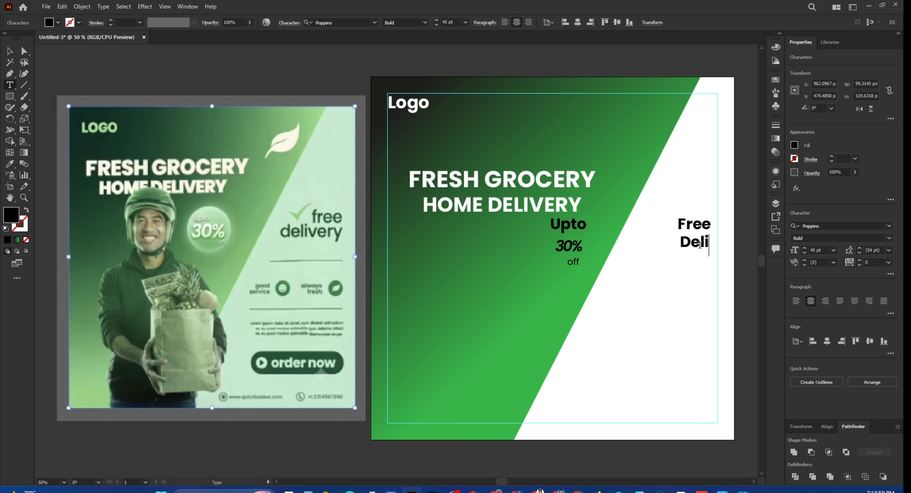
key(BackSpace)
key(BackSpace)
key(BackSpace)
key(BackSpace)
text(f)
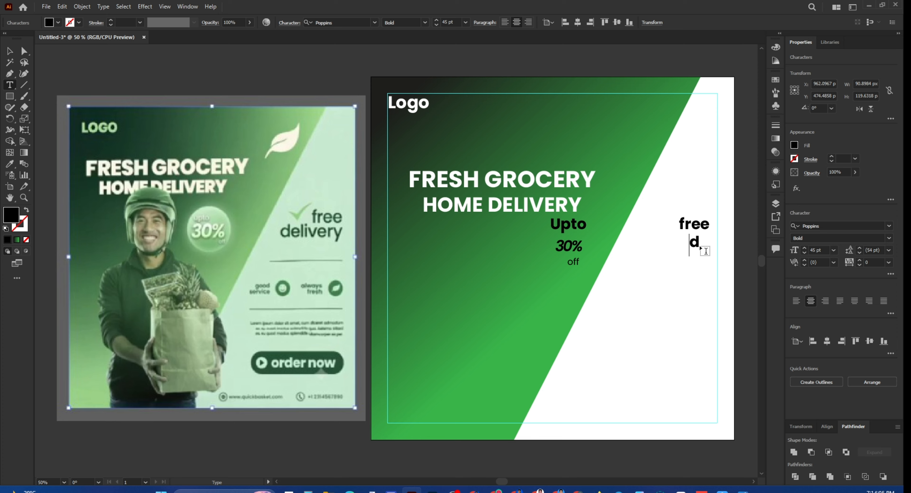
text(elivery)
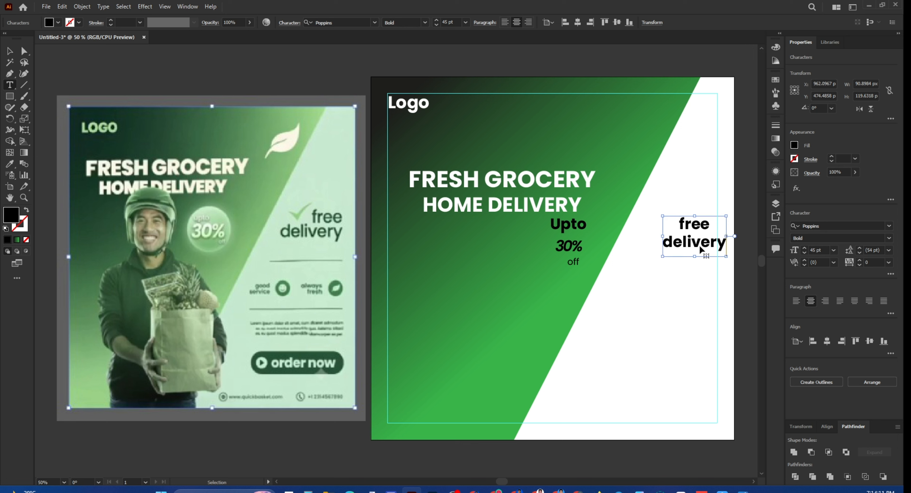
- Right-align the "free delivery" text and move it close to the right margin guide
key(ctrl+a)
click(529, 22)
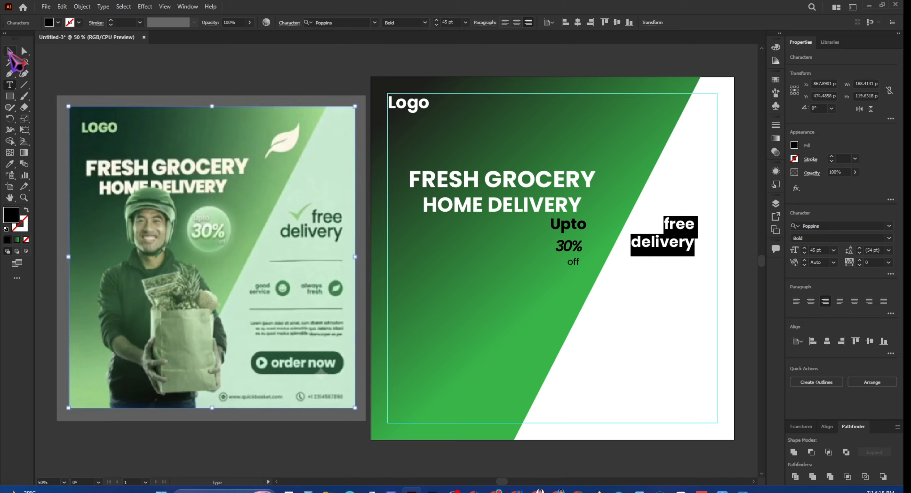
click(9, 51)
drag(685, 227, 700, 241)
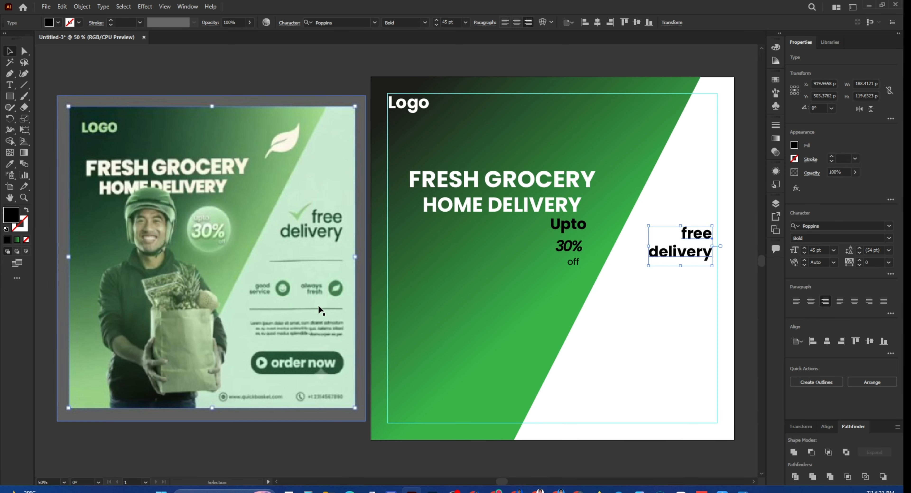
- Duplicate the "free delivery" text directly below itself and change the copy to "good Service" on two lines
drag(680, 240, 680, 289)
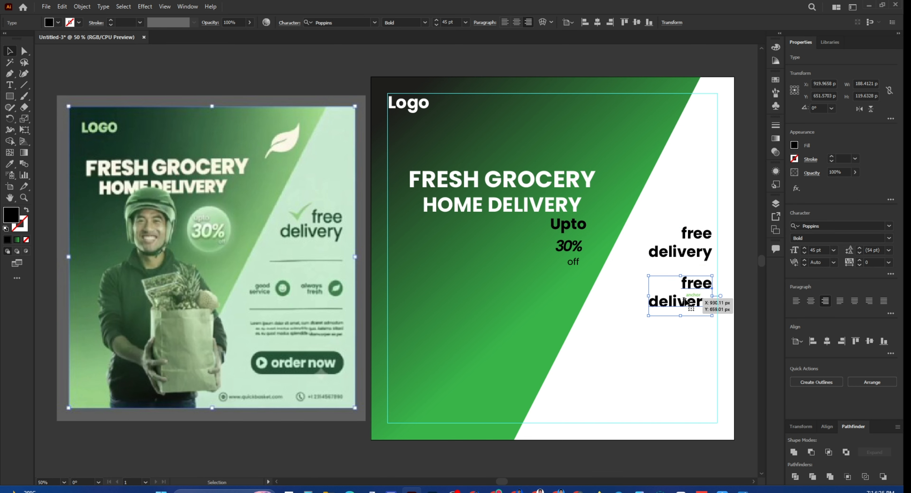
double_click(687, 304)
triple_click(690, 303)
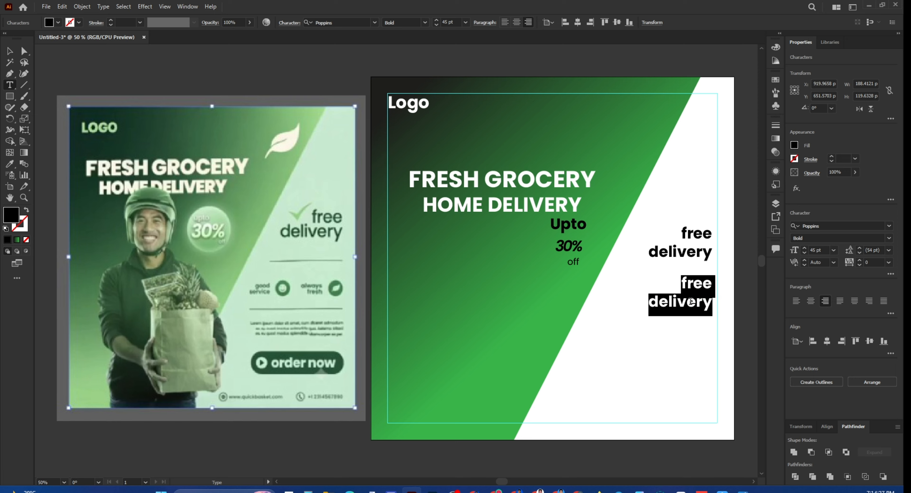
text(Good)
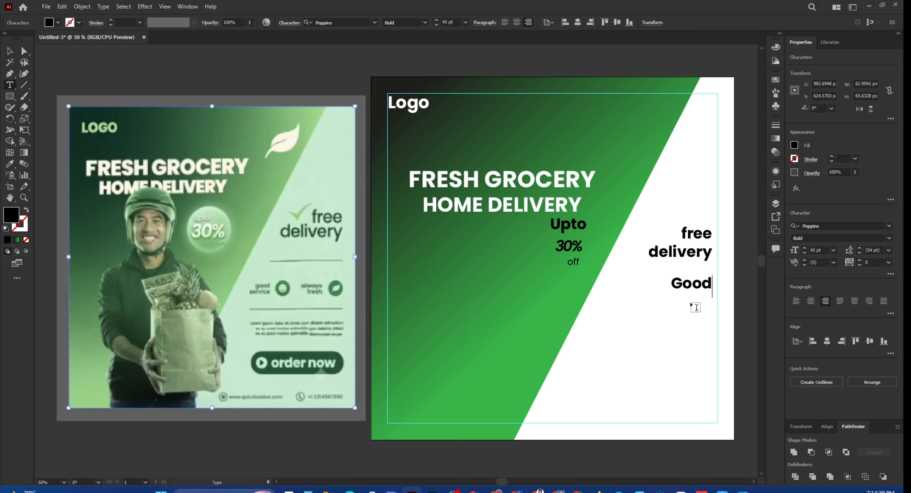
key(BackSpace)
key(BackSpace)
key(BackSpace)
key(BackSpace)
text(good)
key(Return)
text(Service)
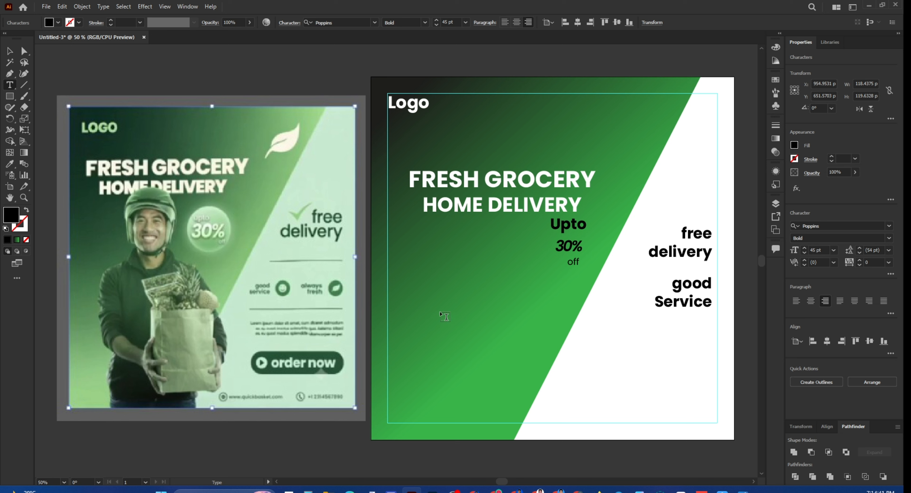
text(v)
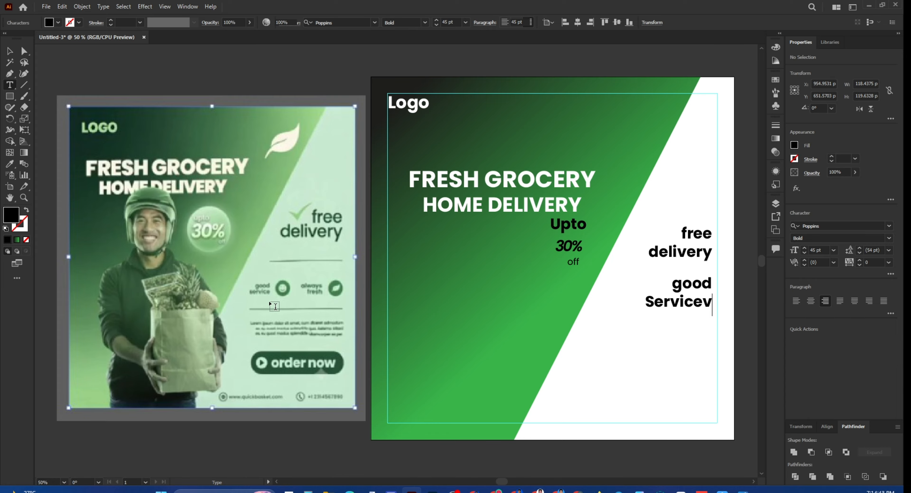
key(Escape)
- Place two copies of the "good Service" text side by side and change the right one to "always"
key(ctrl+plus)
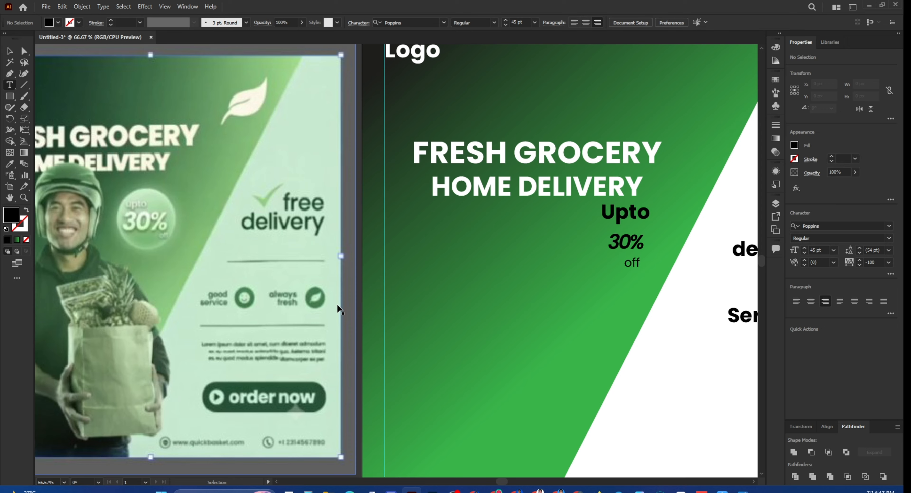
key(ctrl+0)
key(v)
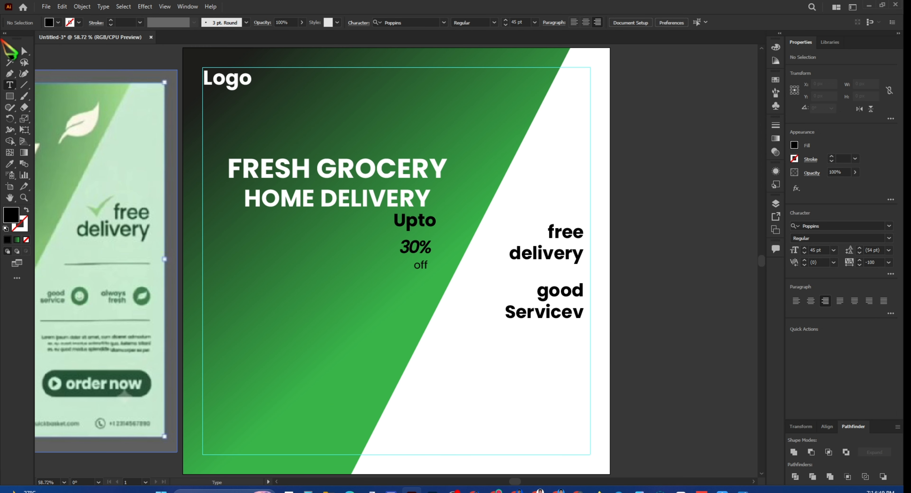
mouse_move(555, 296)
mouse_down()
mouse_move(492, 296)
mouse_move(565, 297)
mouse_up()
key(t)
triple_click(565, 295)
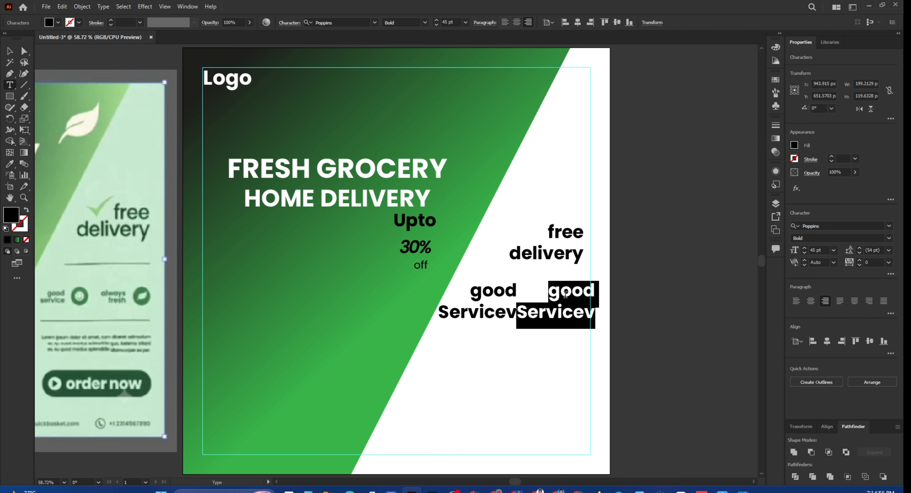
text(al)
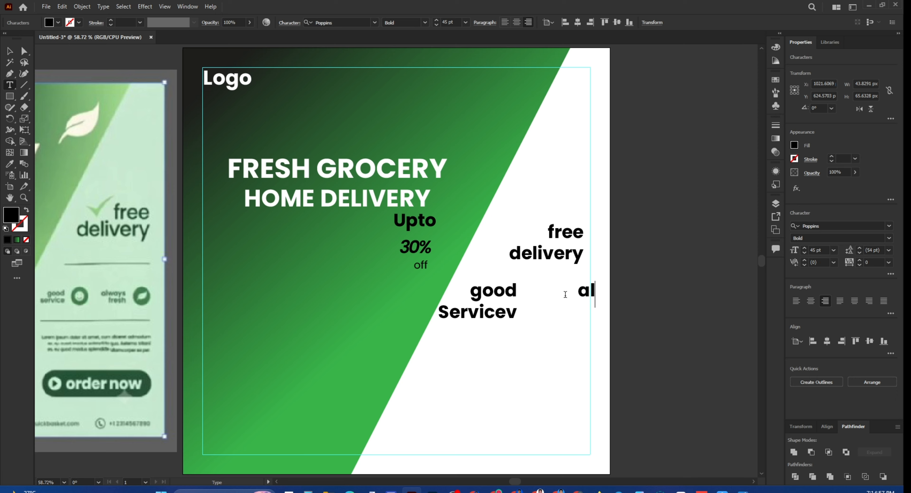
text(ways)
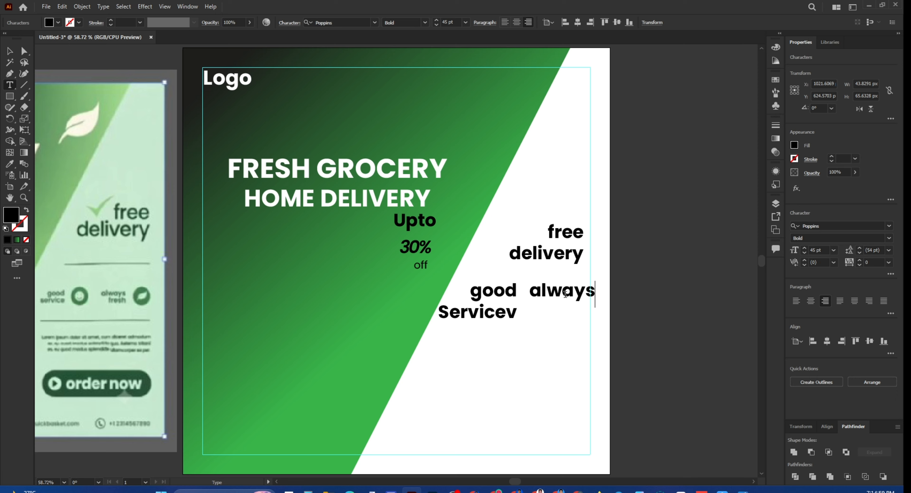
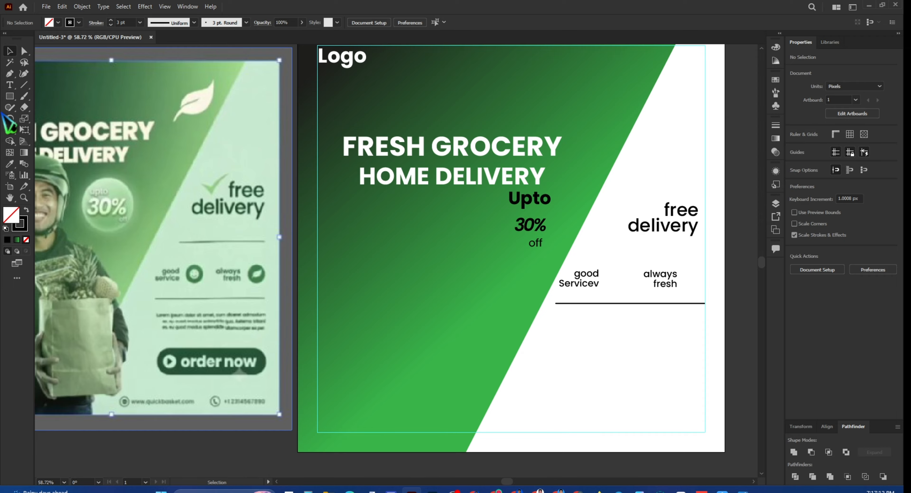
- Draw a placeholder text area about 386 by 74 px below the divider line and set its font size to 10 pt
click(10, 85)
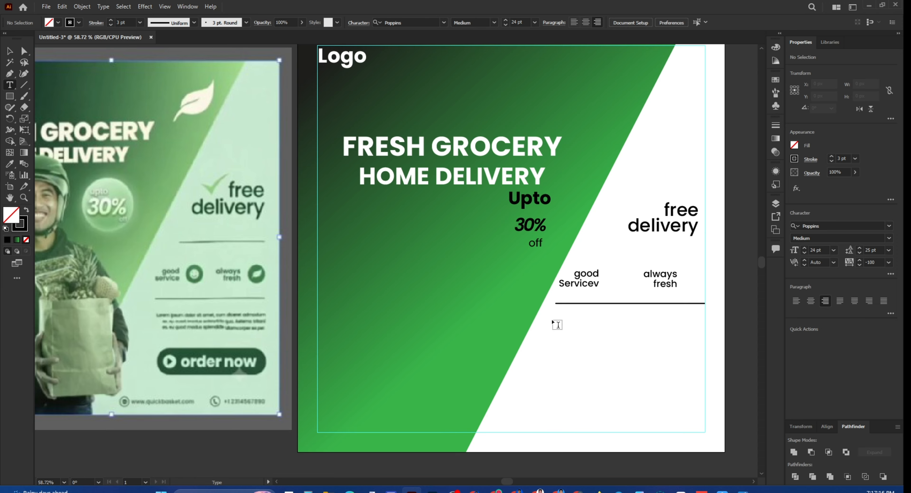
drag(552, 321, 705, 352)
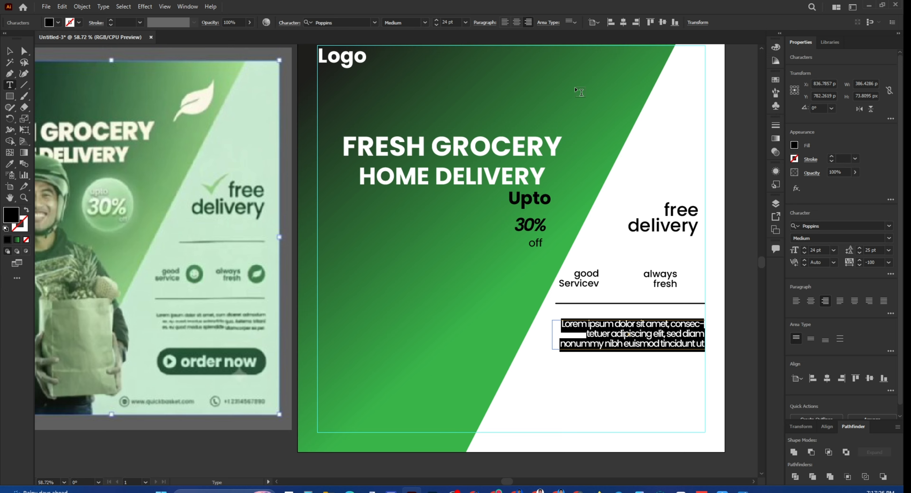
click(437, 24)
click(437, 25)
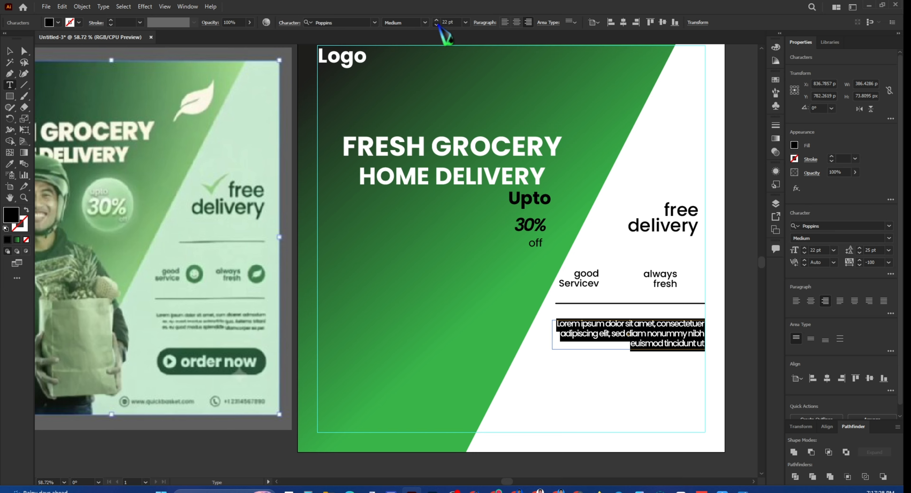
click(437, 25)
click(437, 25)
click(436, 25)
click(436, 24)
click(436, 25)
click(436, 25)
click(437, 25)
click(437, 25)
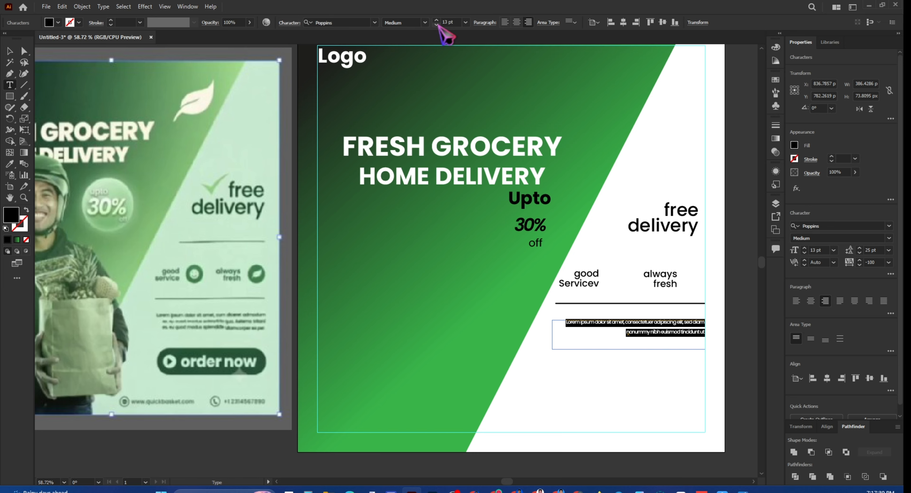
click(437, 25)
click(437, 25)
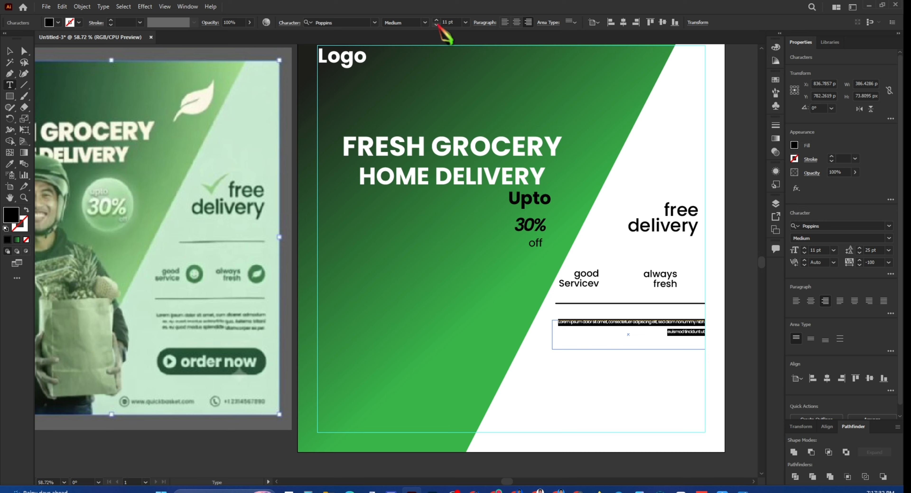
click(437, 24)
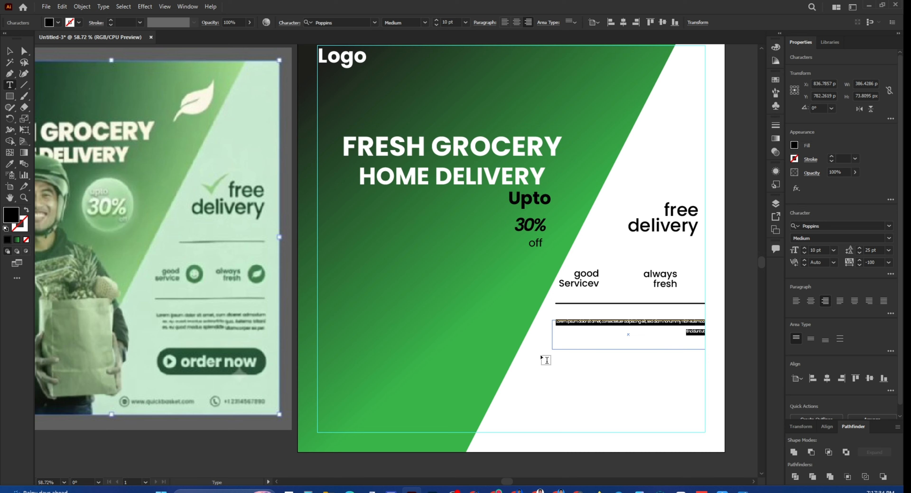
- Draw a second placeholder text area about 442 by 193 px below the first and set its leading to 18 pt
drag(525, 359, 699, 435)
key(Escape)
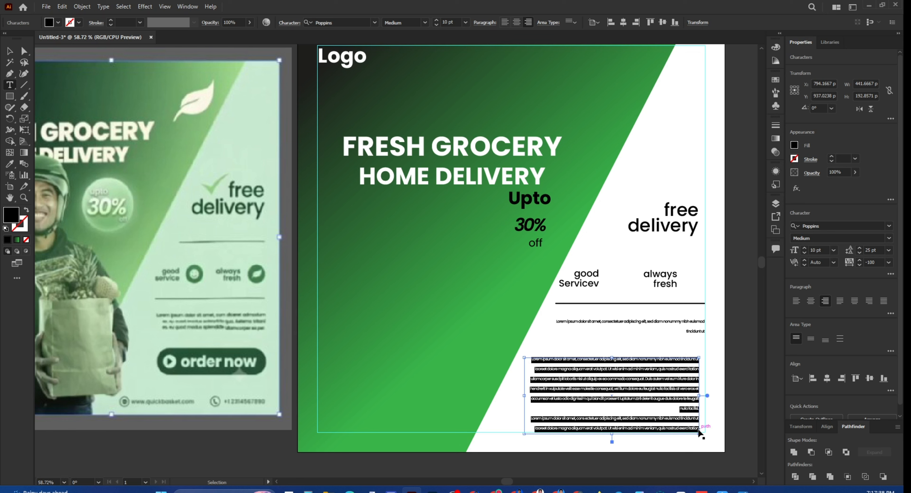
click(860, 252)
click(859, 253)
click(859, 252)
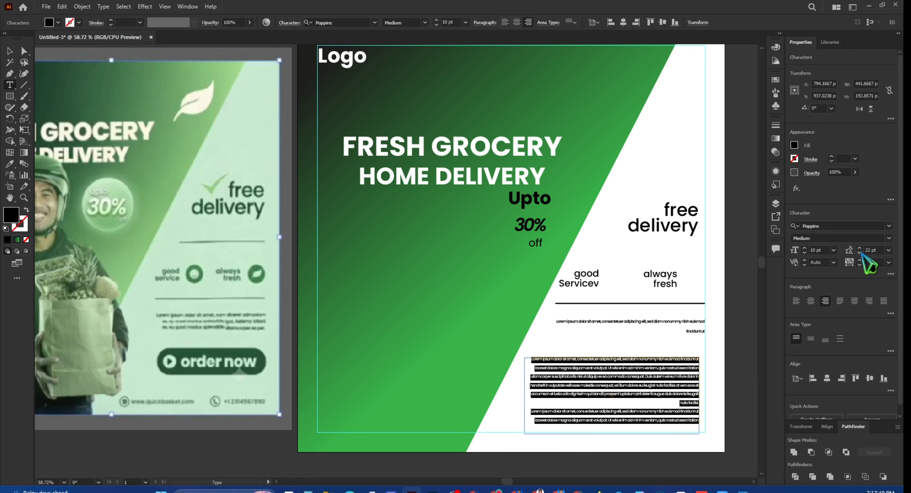
click(860, 253)
click(859, 253)
click(859, 252)
click(859, 253)
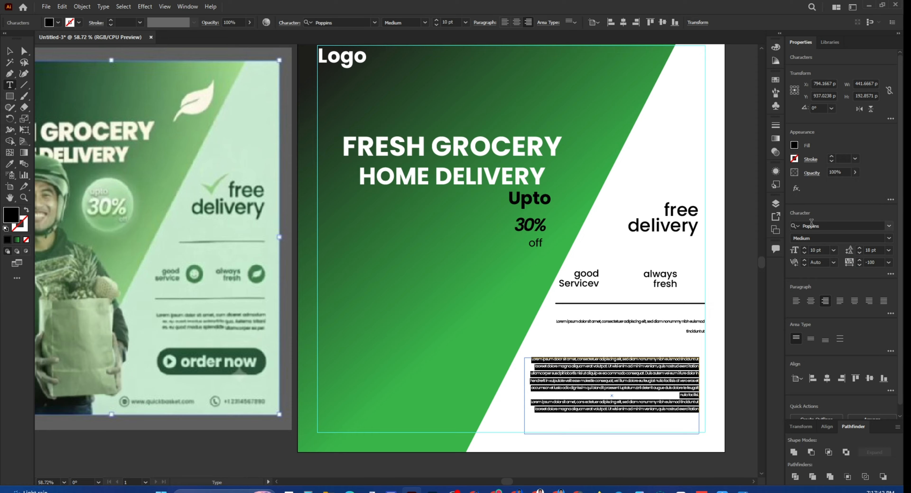
- Right-align the lower placeholder paragraph and delete its last three lines
click(811, 302)
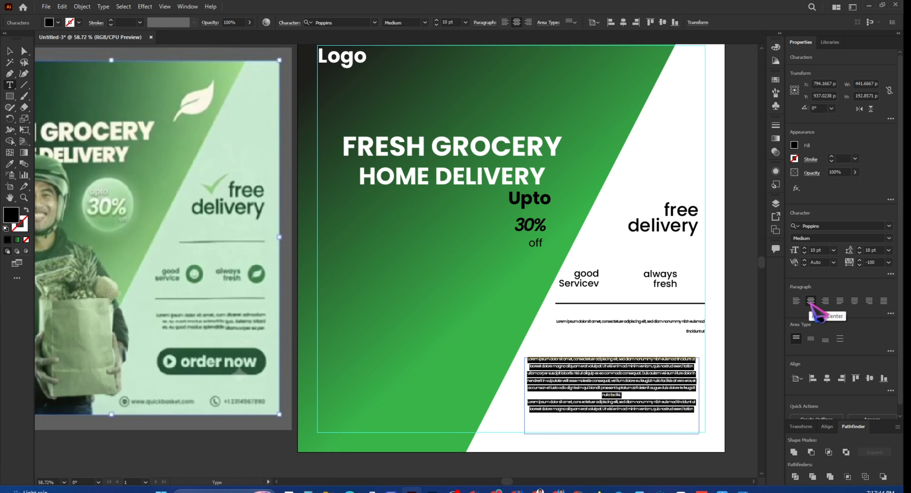
click(825, 301)
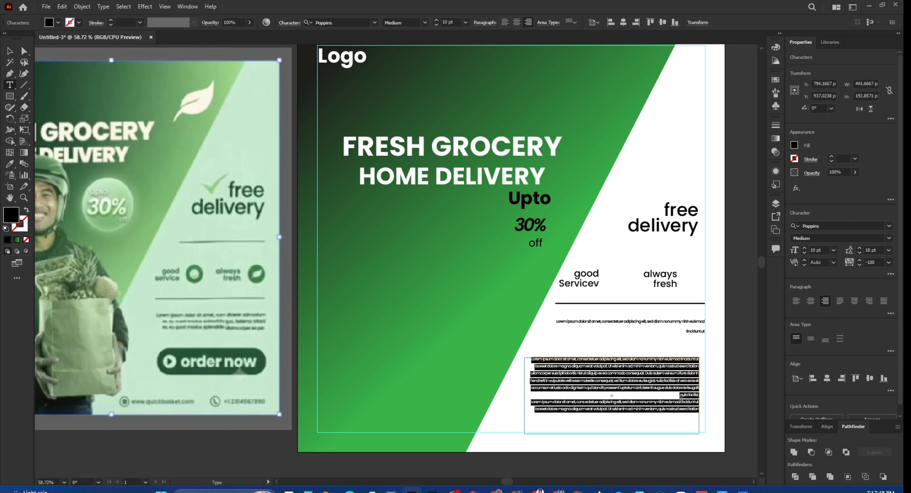
drag(679, 394, 693, 409)
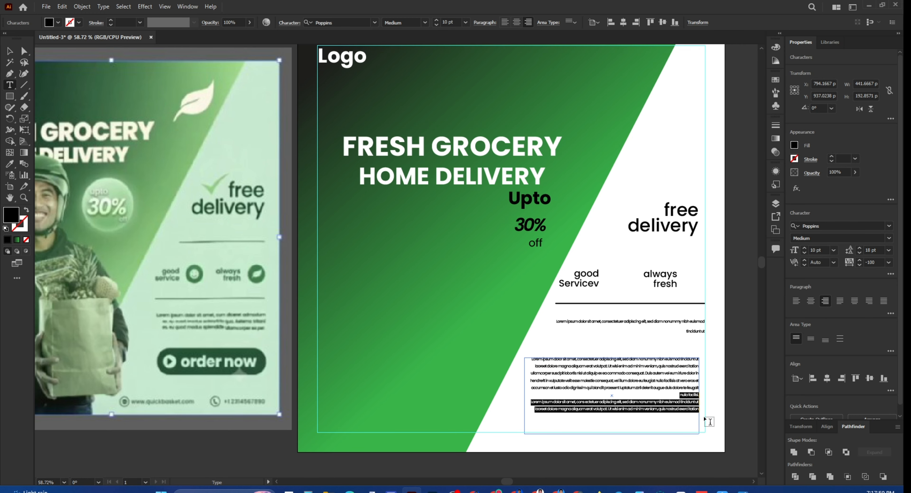
key(BackSpace)
click(9, 51)
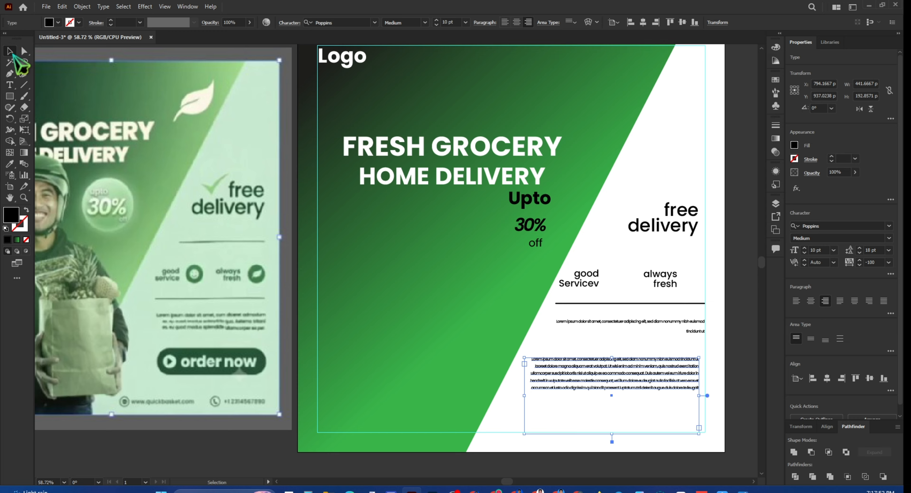
- Shorten the lower paragraph's text frame to about 89 px high and delete the upper placeholder paragraph
drag(613, 433, 617, 393)
click(652, 340)
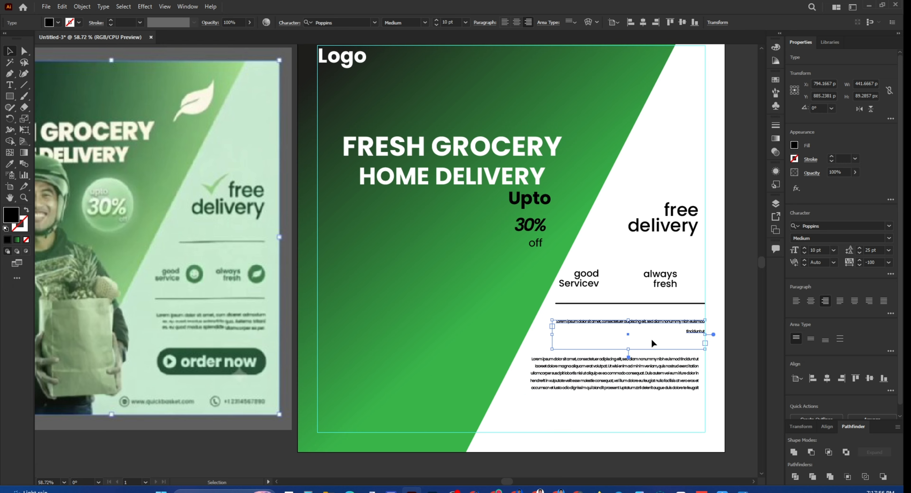
key(Delete)
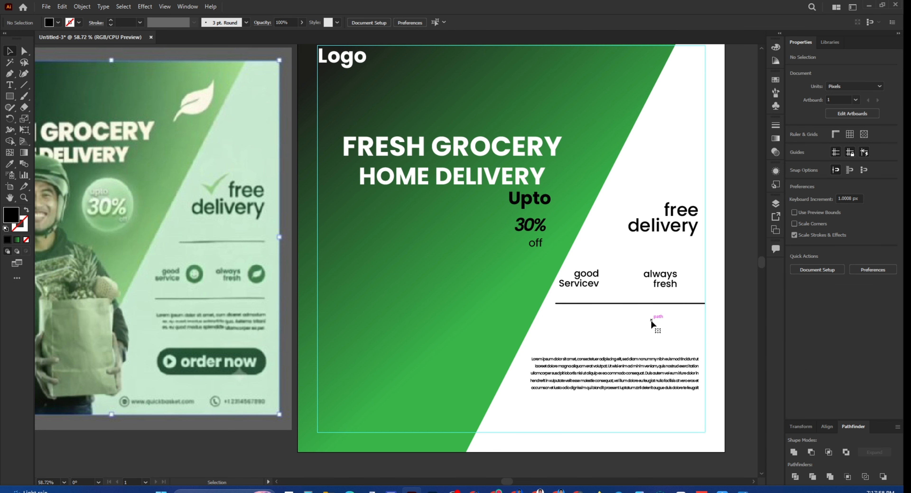
- Move the remaining paragraph up beneath the divider line, flush with the right guide, and narrow its frame to about 395 px
click(646, 361)
drag(646, 361, 640, 315)
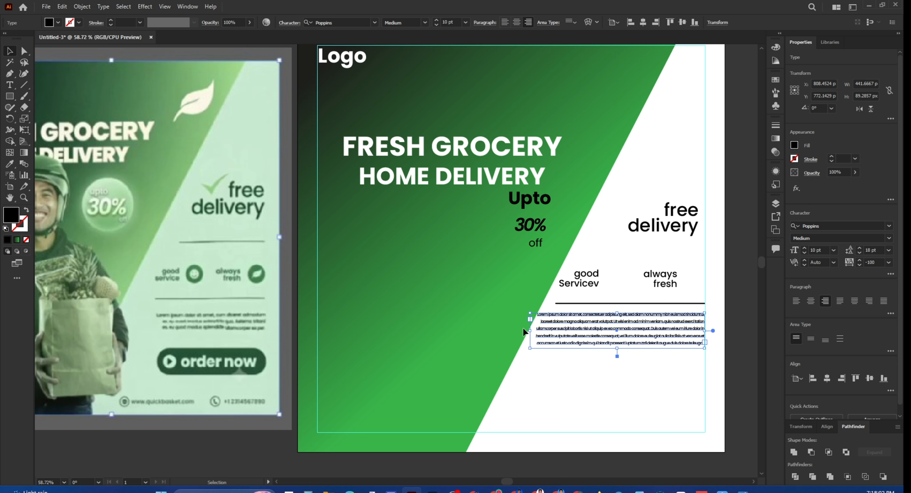
drag(530, 331, 549, 331)
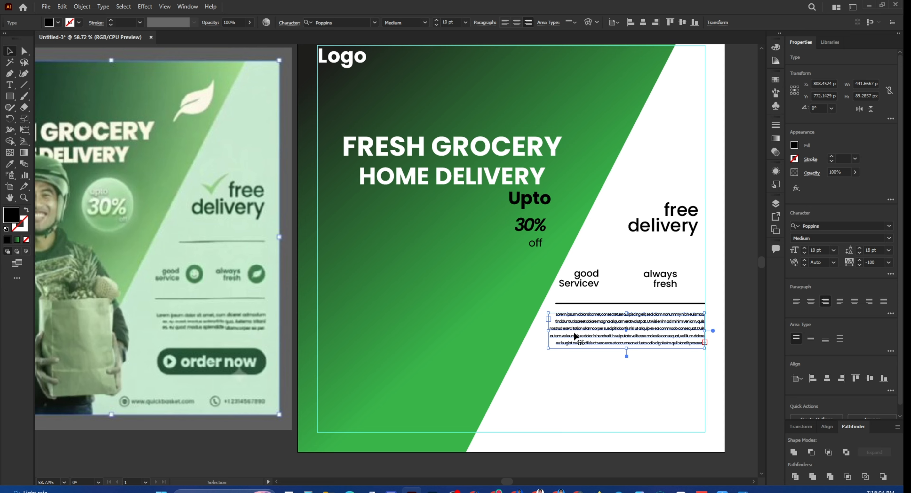
- Set the leading of the whole placeholder paragraph to 15 pt
double_click(611, 338)
key(ctrl+a)
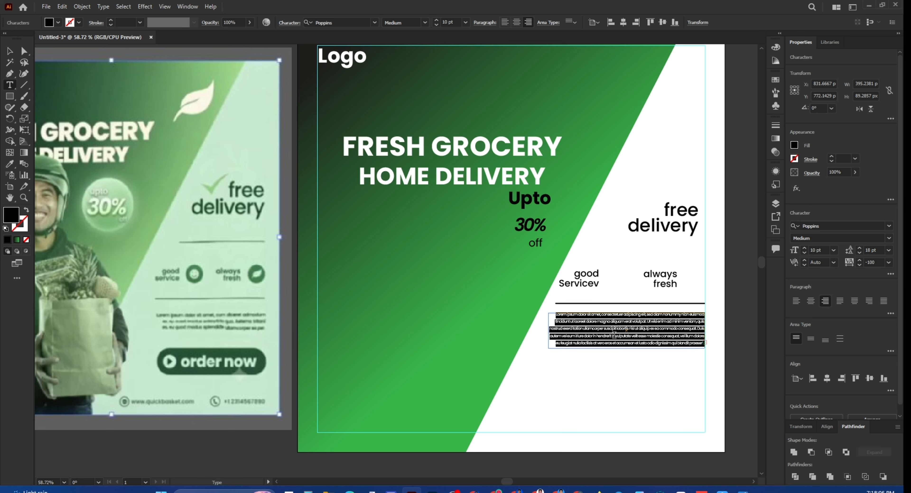
click(859, 253)
click(859, 253)
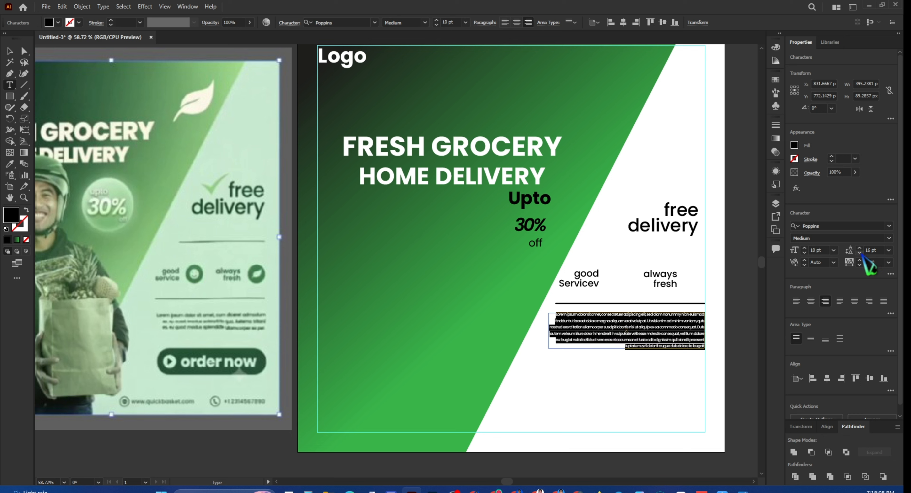
click(859, 253)
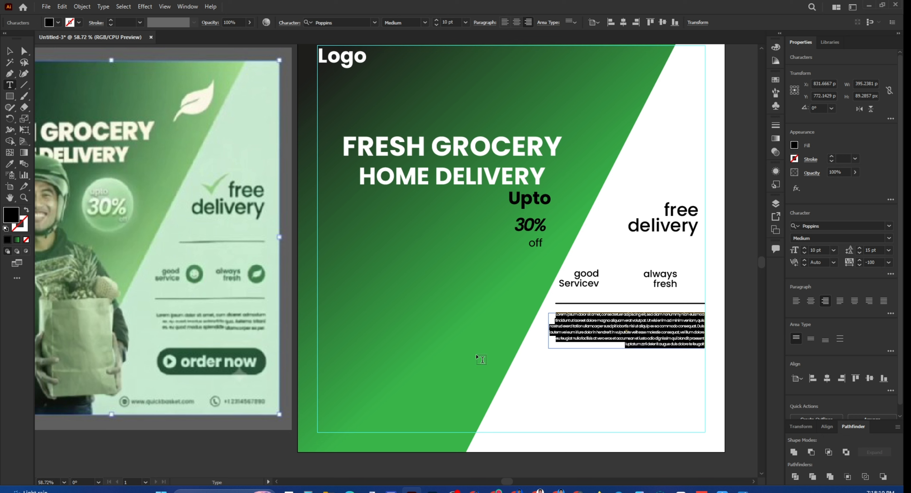
key(Escape)
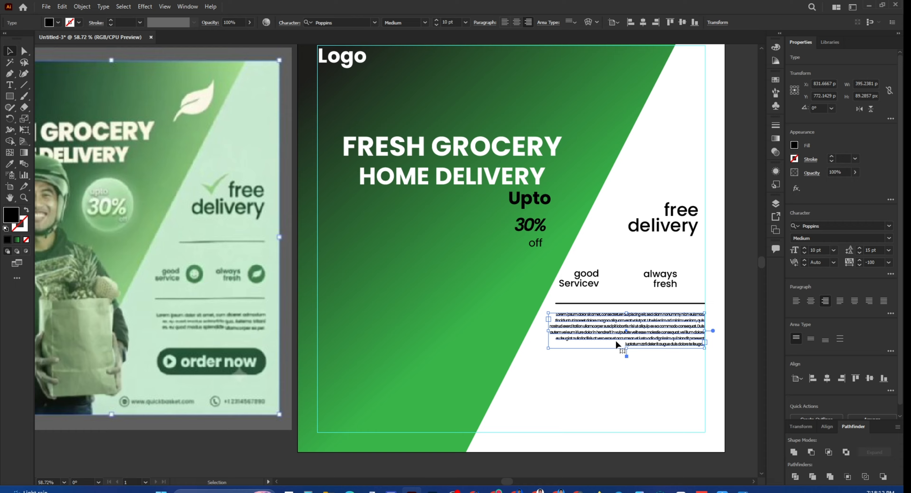
- Delete the short last line of the placeholder paragraph
double_click(616, 341)
drag(624, 344, 710, 344)
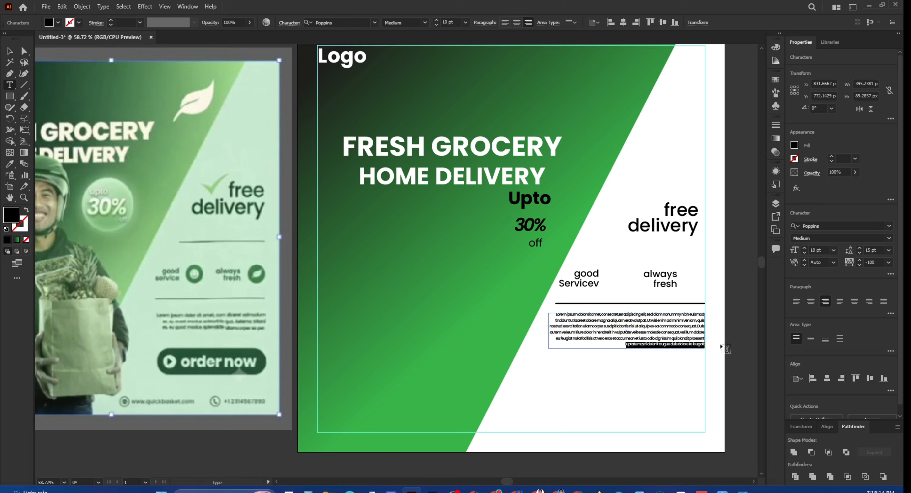
key(BackSpace)
click(10, 51)
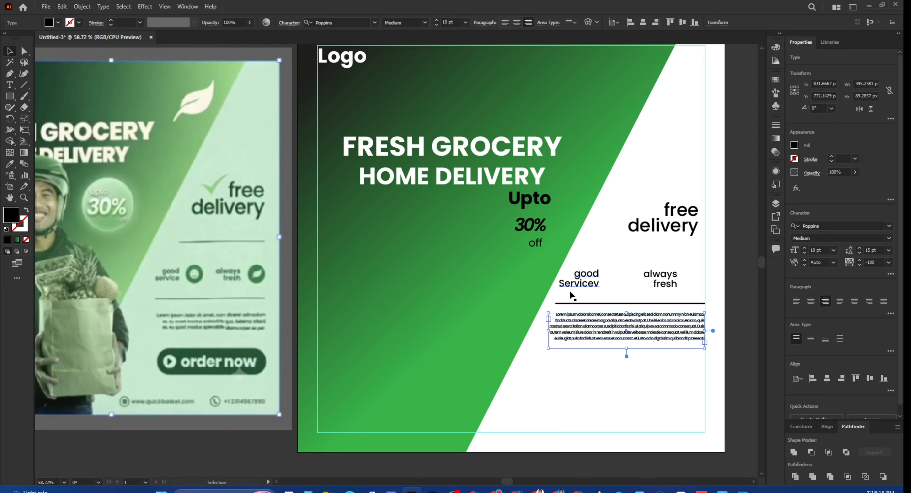
click(641, 385)
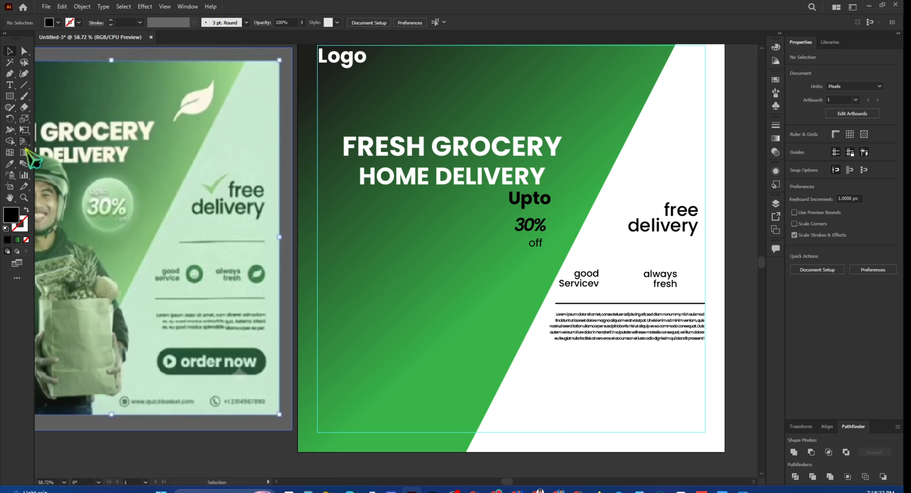
- Draw a button rectangle about 313 by 63 px below the paragraph and round its corners to about 30 px
click(10, 96)
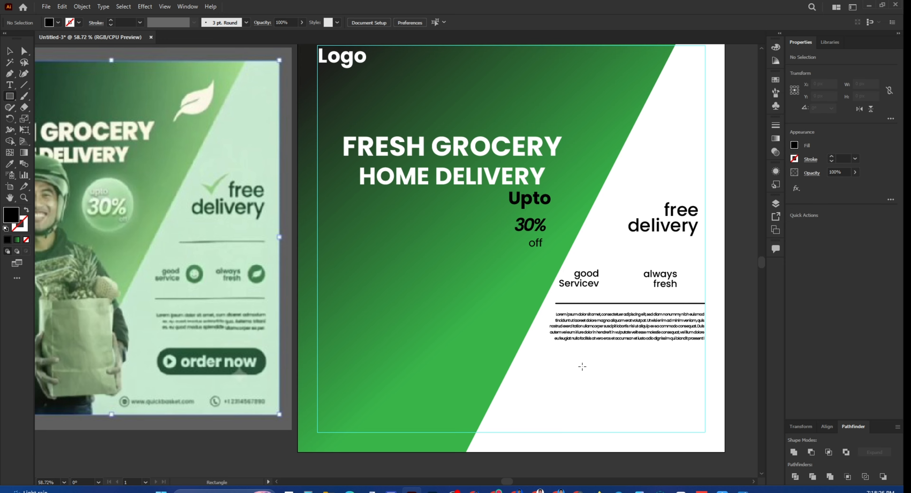
drag(574, 363, 698, 388)
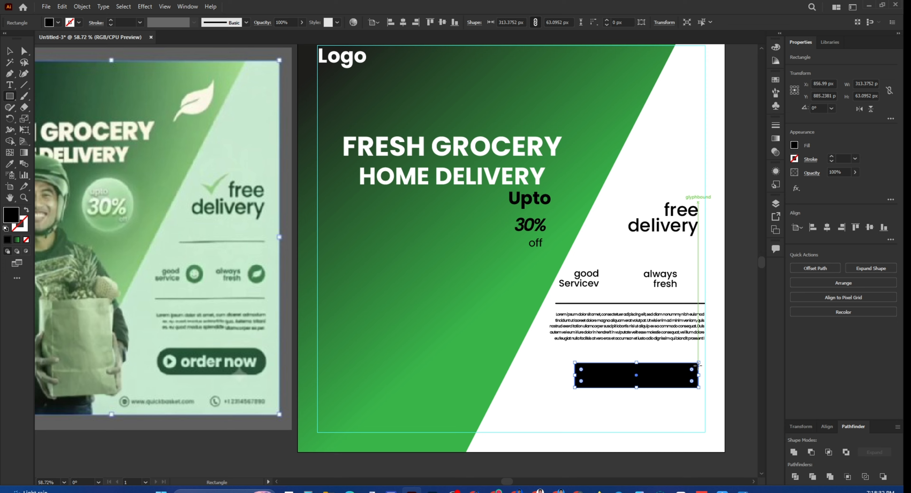
drag(692, 370, 684, 375)
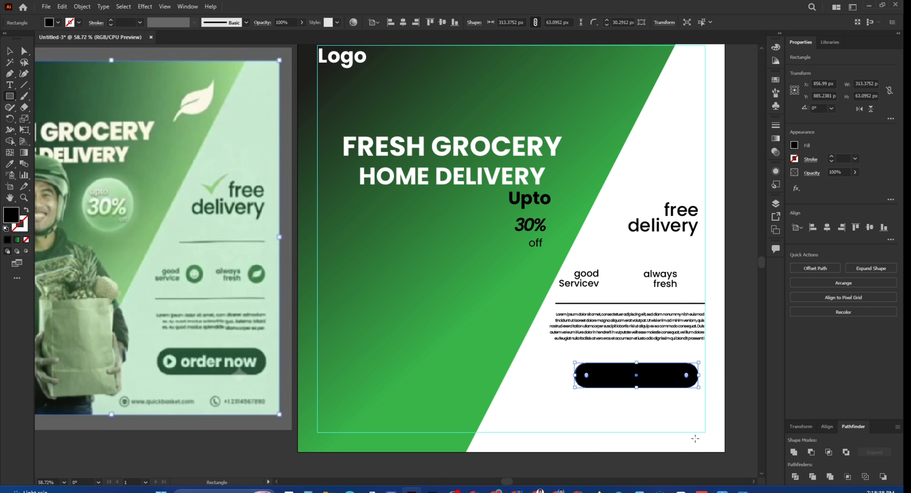
key(v)
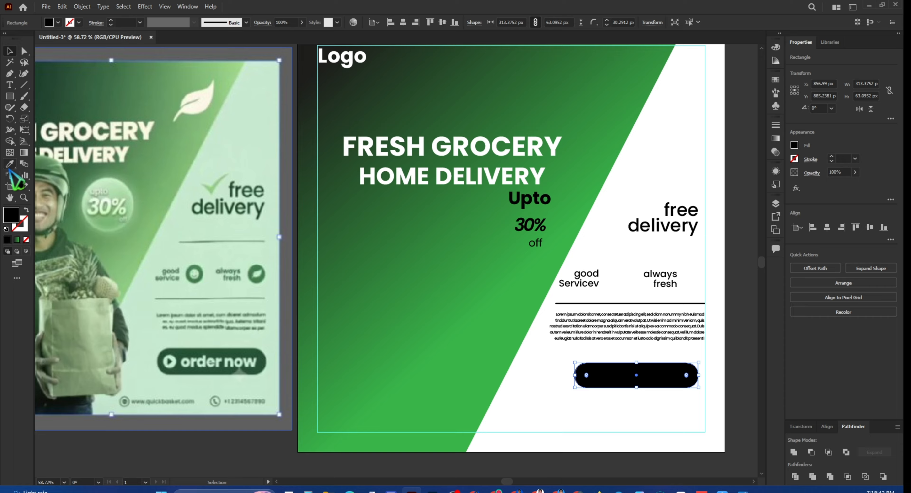
- Fill the button shape with the gradient sampled from the green background
click(9, 164)
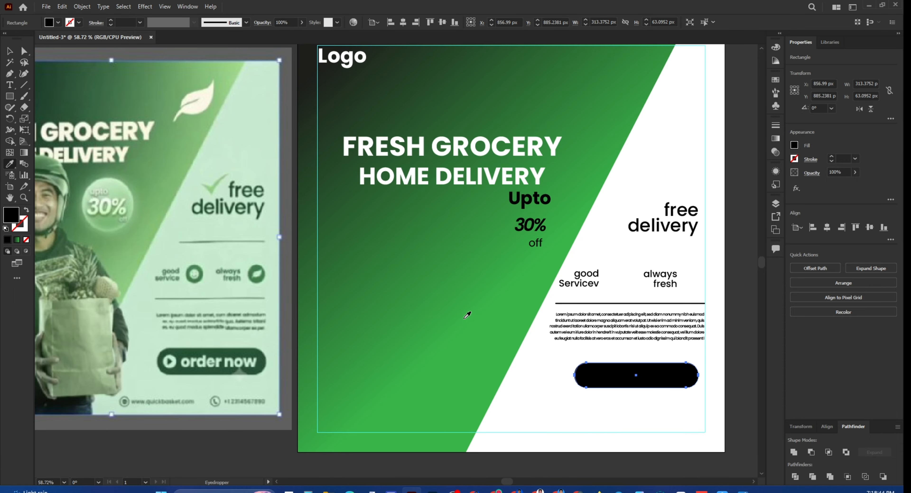
click(388, 253)
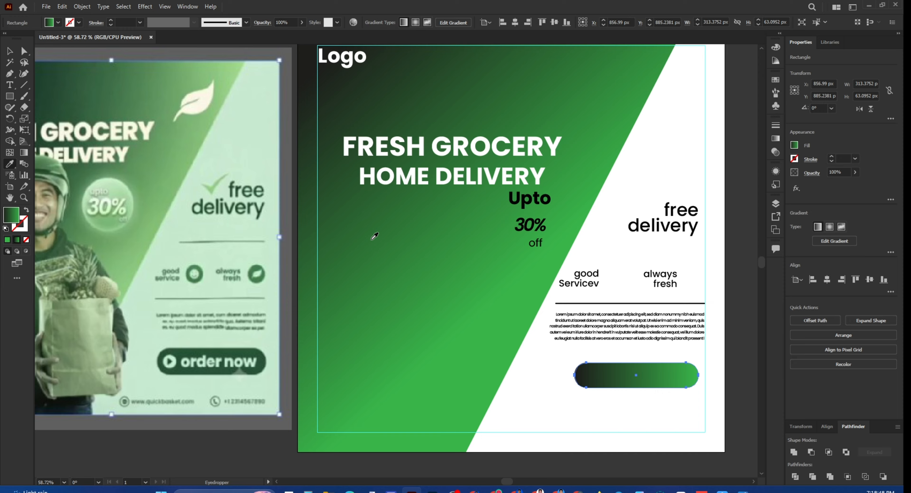
key(v)
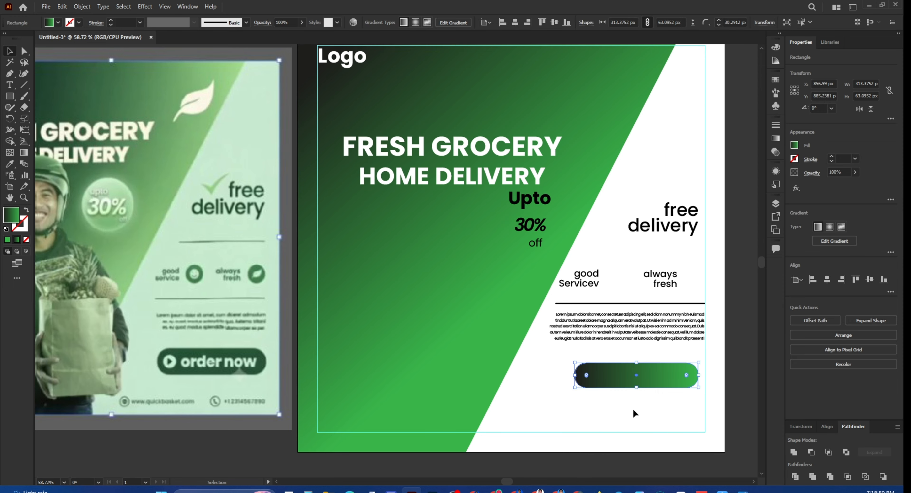
click(634, 412)
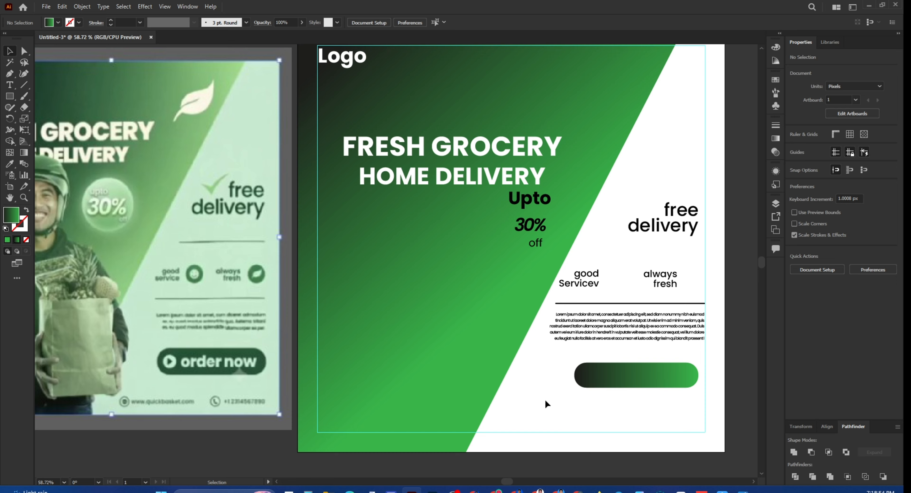
- Change the button's fill to the solid dark green 0e5e16
click(617, 377)
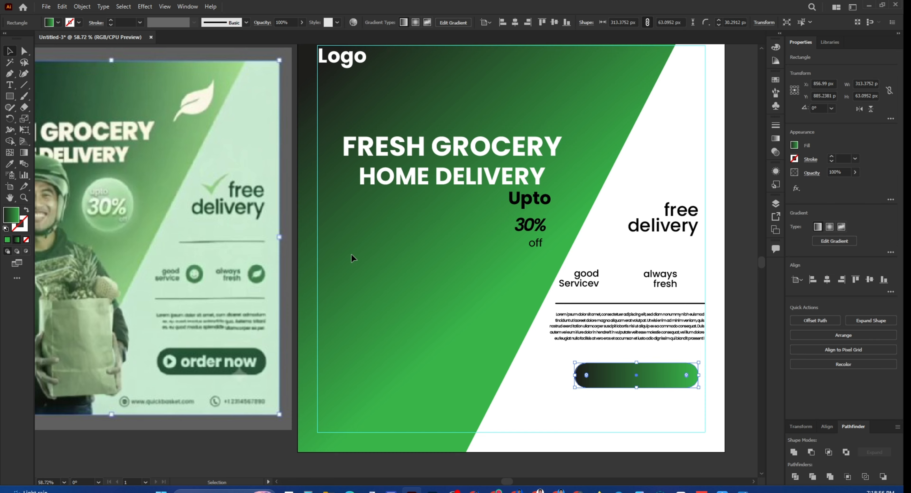
click(7, 241)
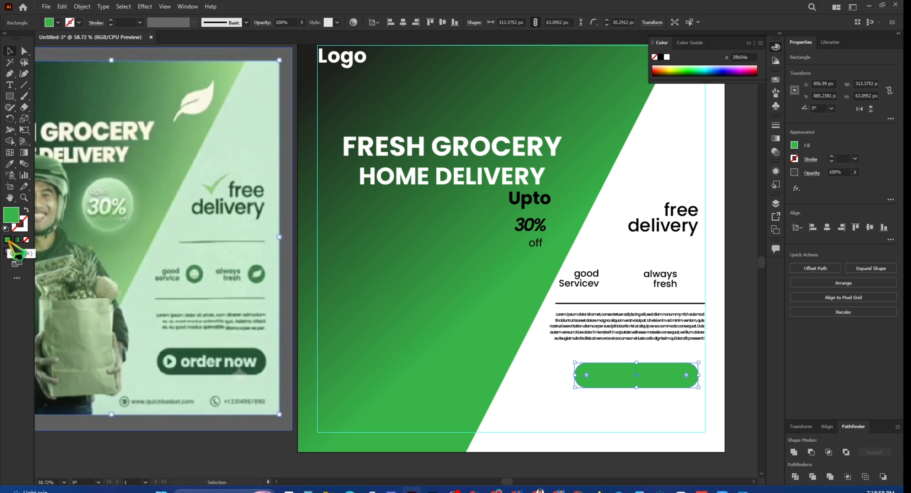
double_click(11, 215)
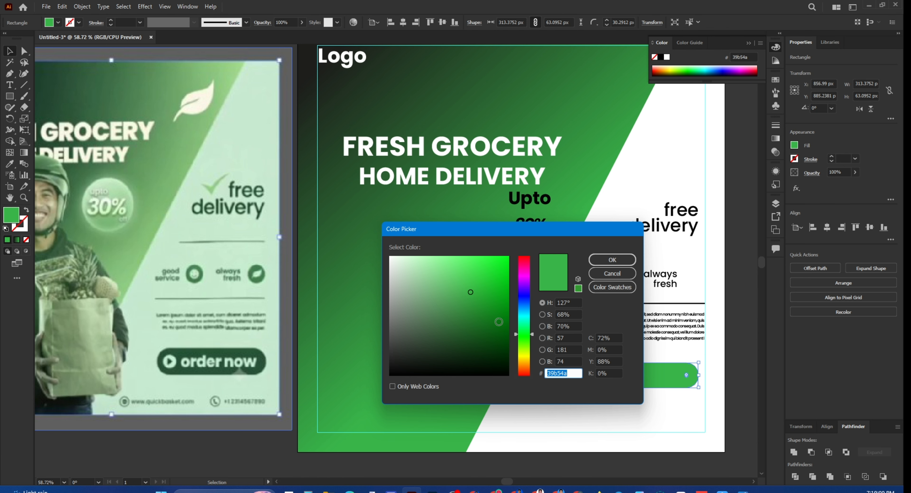
drag(490, 318, 490, 324)
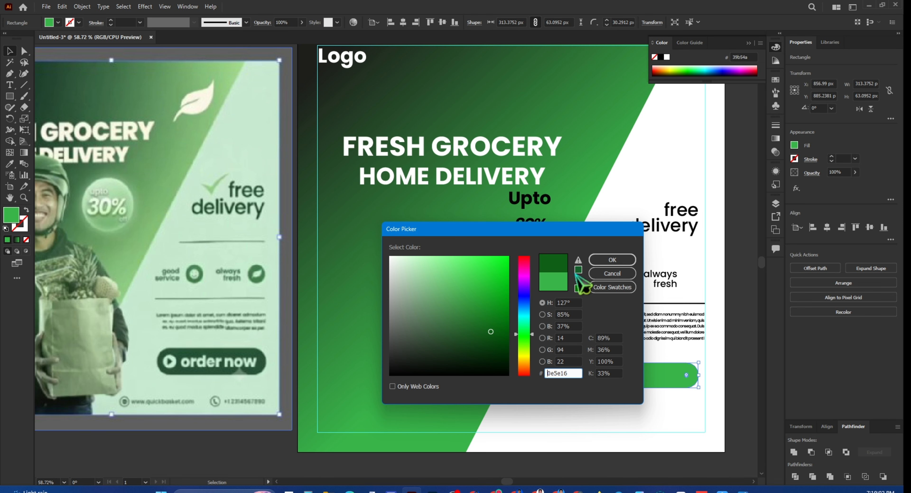
click(612, 260)
click(606, 416)
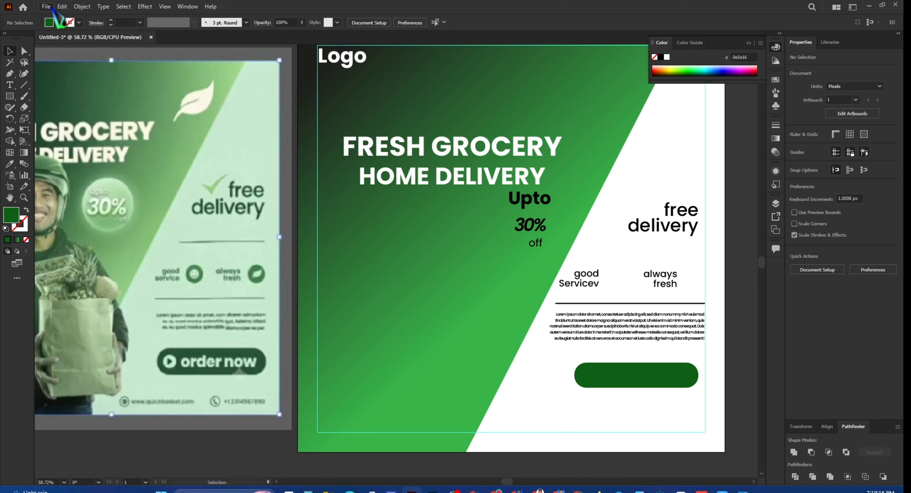
- Add the text "order now" on the green button and fill it with white
click(10, 85)
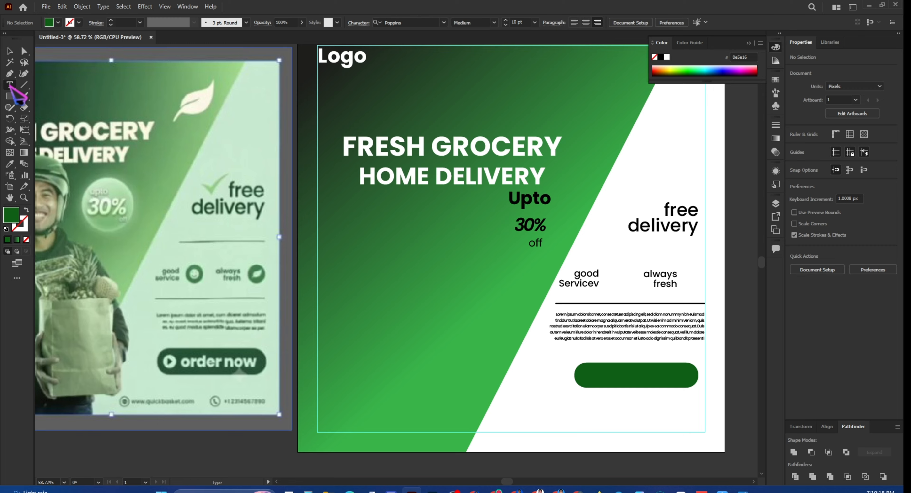
click(628, 374)
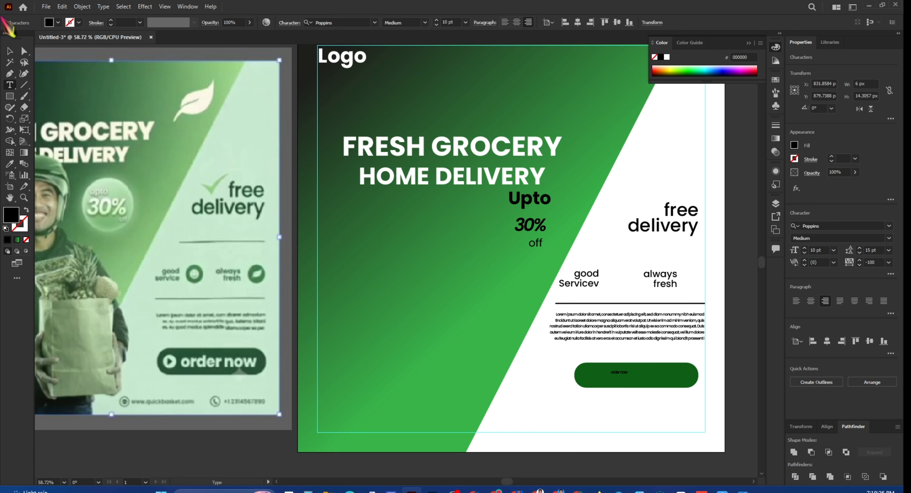
click(9, 51)
click(795, 145)
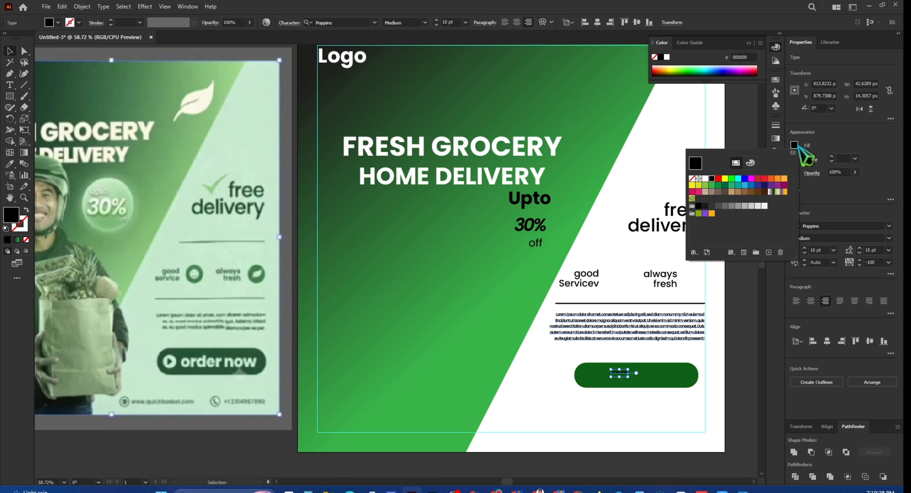
click(705, 179)
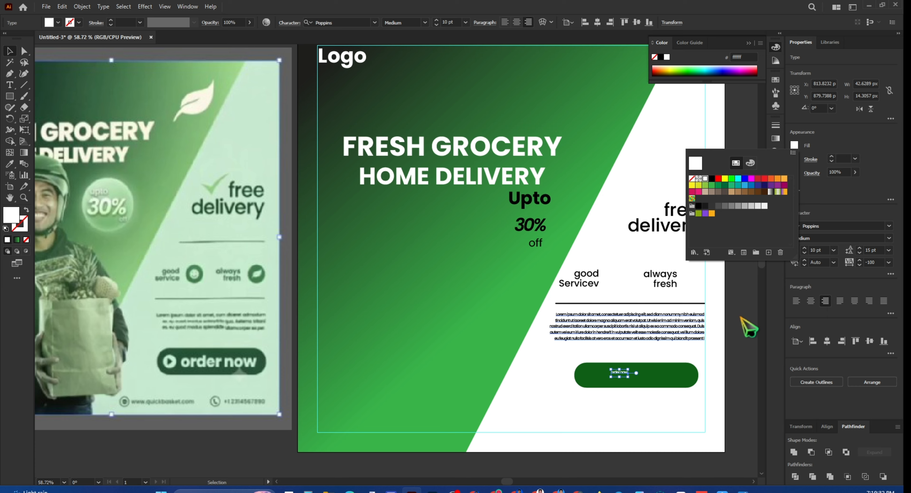
click(738, 316)
- Enlarge the "order now" text to about 54.5 pt and fit it inside the right part of the button
drag(619, 378, 621, 410)
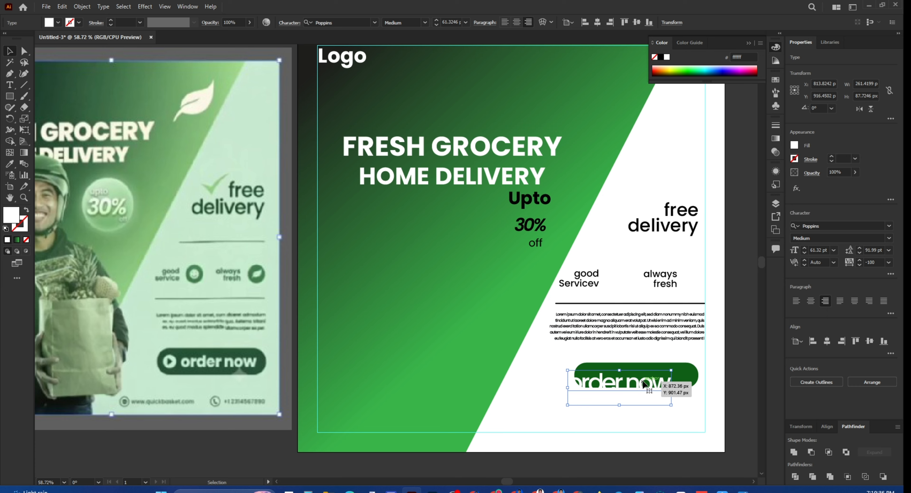
drag(651, 383, 666, 375)
drag(588, 380, 598, 380)
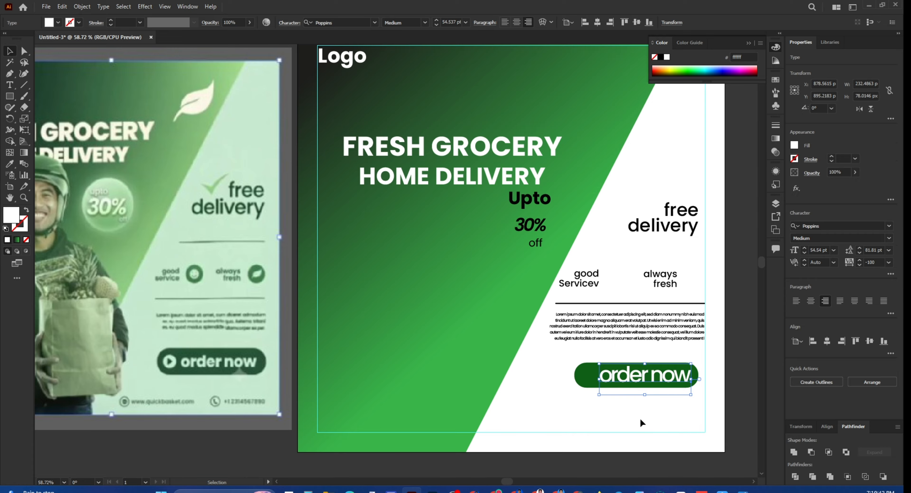
- Align the "order now" text vertically to the button's centre, using the button as key object, and reselect the text
shift+click(586, 375)
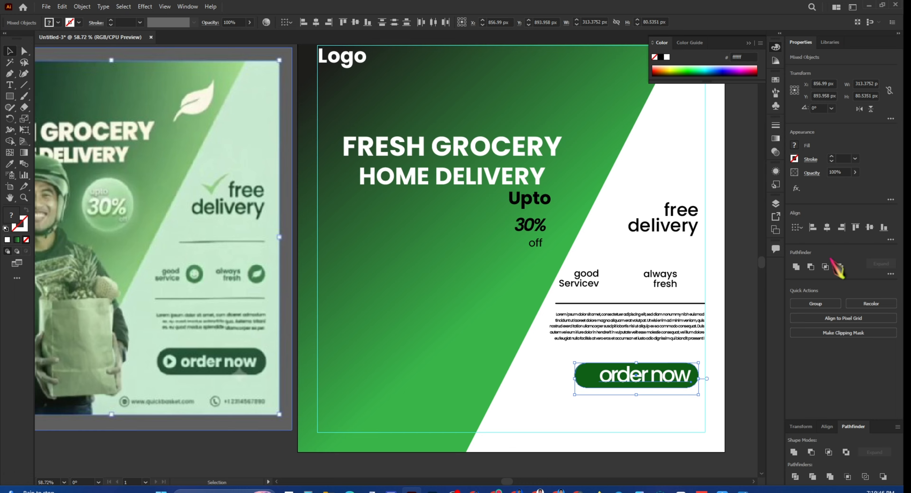
click(583, 374)
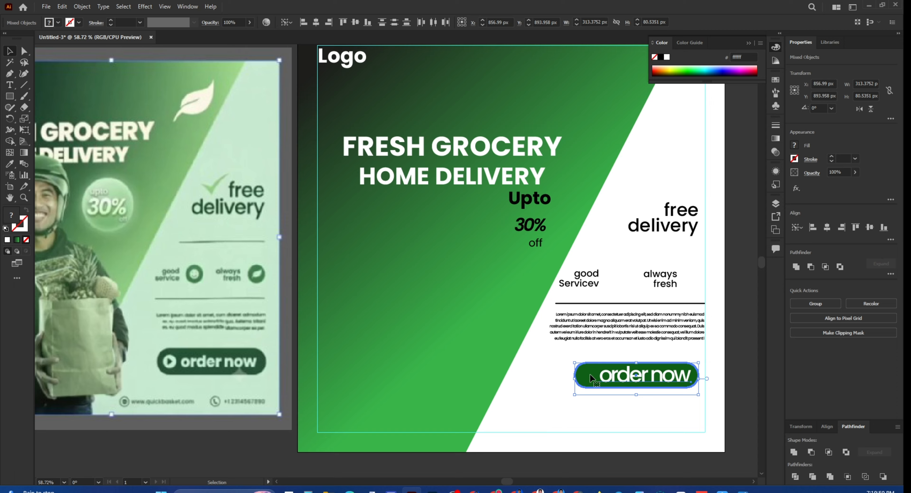
click(870, 228)
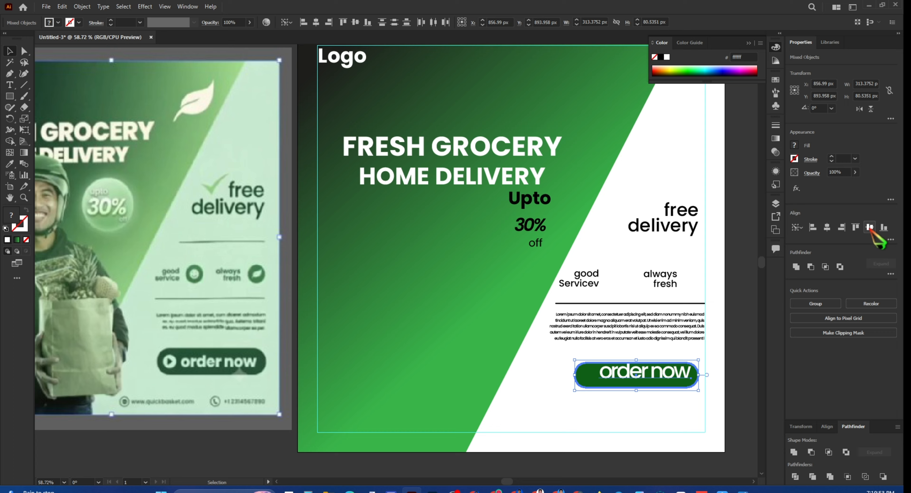
click(726, 392)
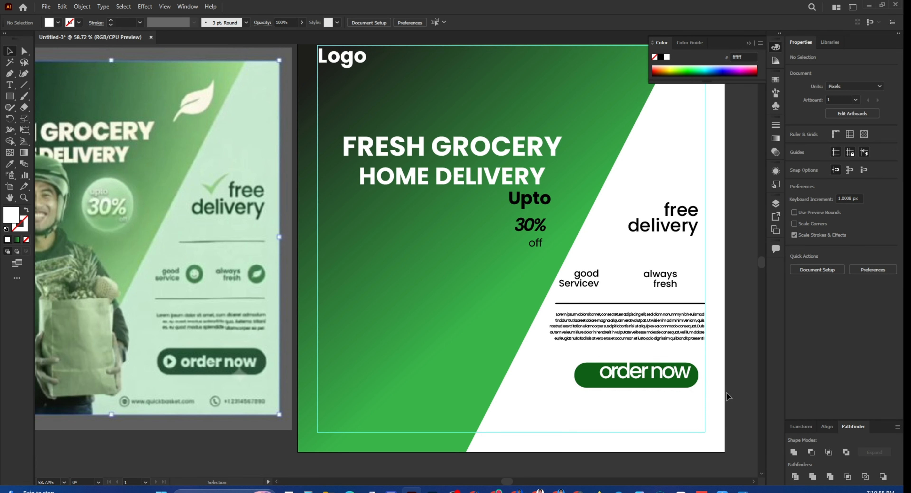
click(653, 376)
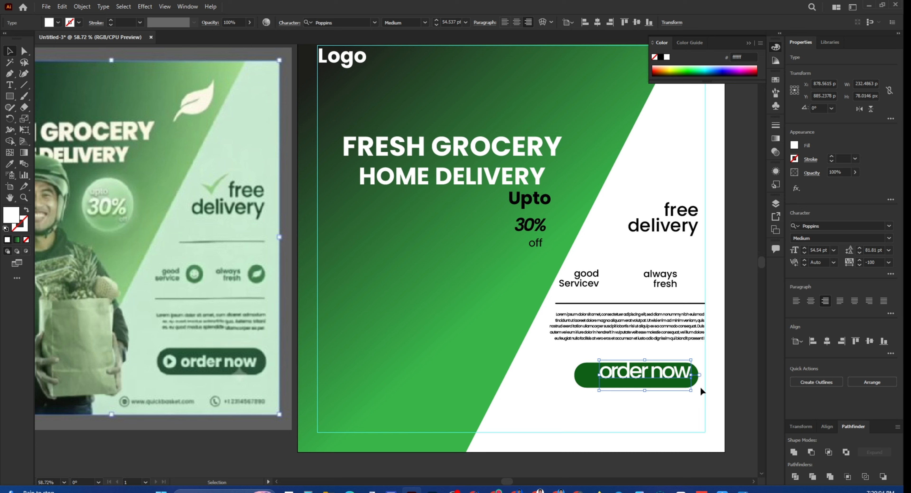
- Nudge the "order now" text down about 5 px so it sits visually centred in the green button
key(Down)
key(Down)
key(Down)
key(Down)
key(Down)
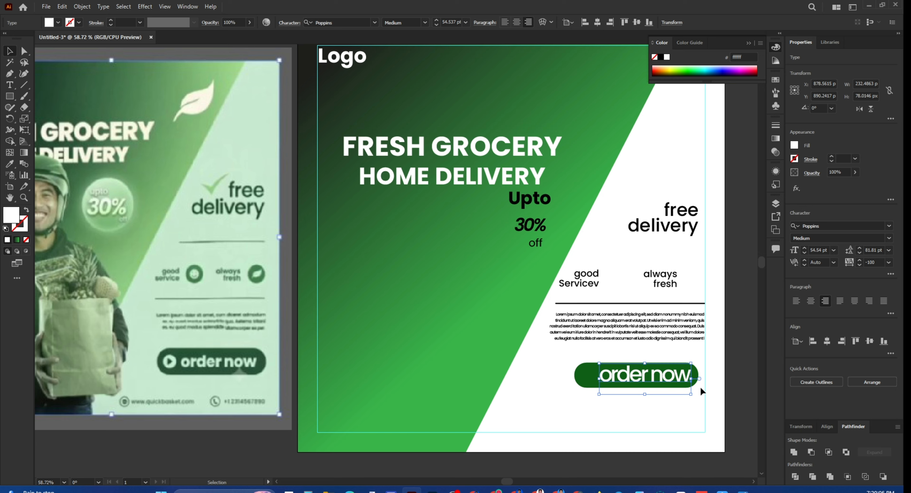
click(718, 383)
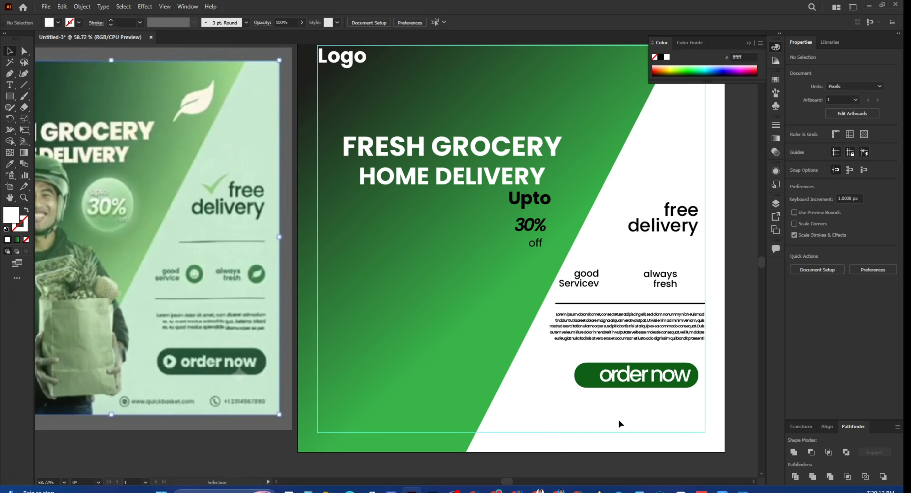
drag(586, 282, 543, 421)
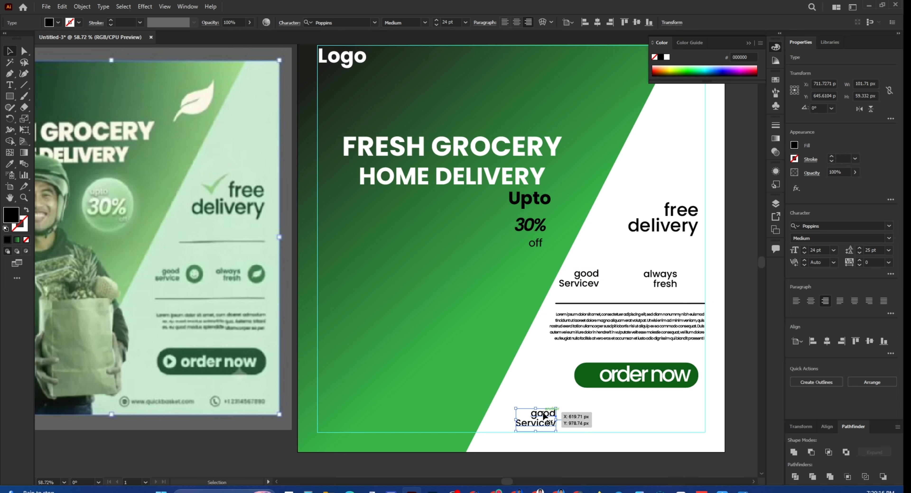
key(t)
key(ctrl+a)
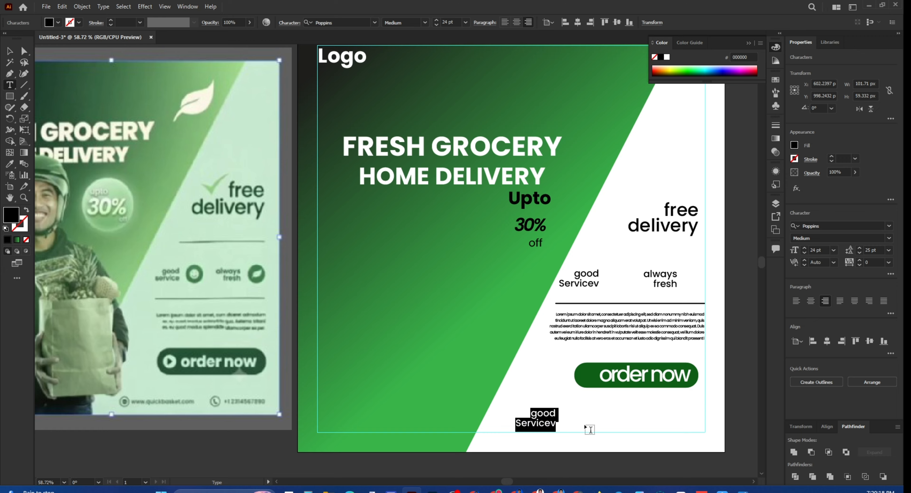
text(w)
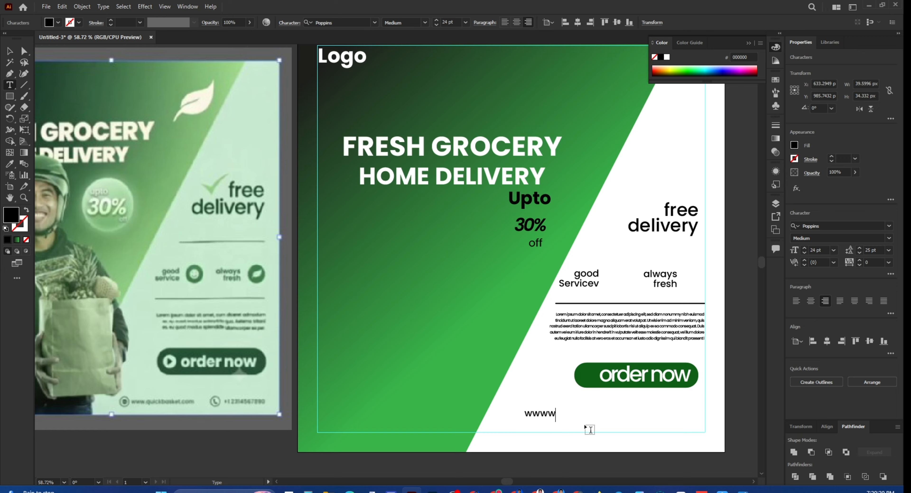
key(BackSpace)
text(.website.com)
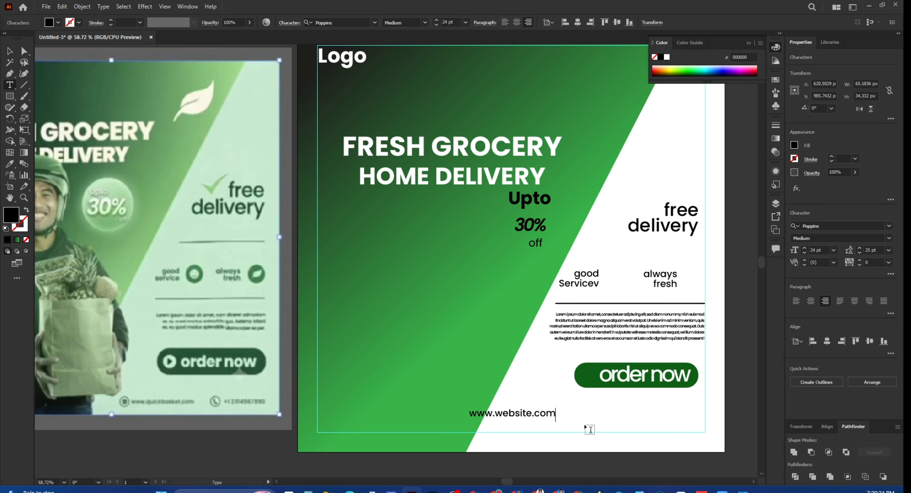
click(9, 51)
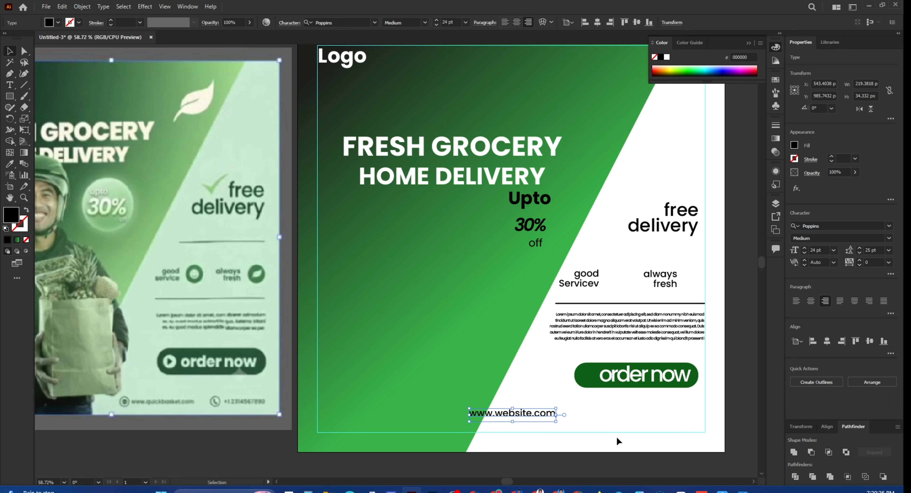
- Move the website text down to the bottom guide, duplicate it alongside, and nudge the copy against the right guide
drag(537, 413, 674, 431)
drag(676, 431, 679, 430)
key(Right)
key(Right)
key(Right)
key(Right)
key(Right)
key(Right)
key(Right)
key(Right)
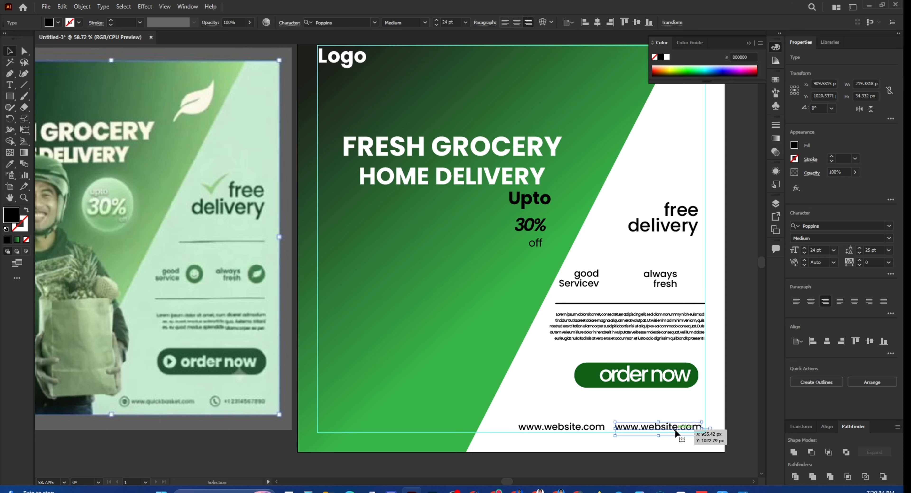
key(Right)
key(Right)
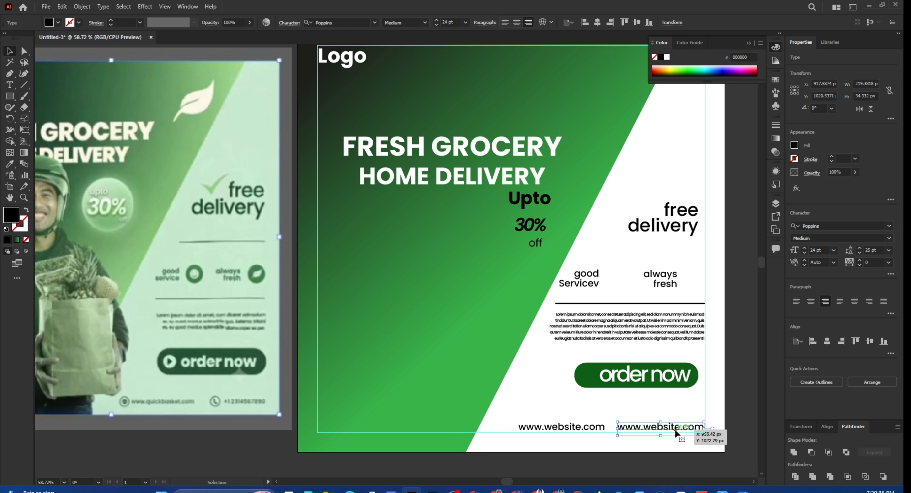
- Replace the wording of the duplicated website text with the contact phone number
key(t)
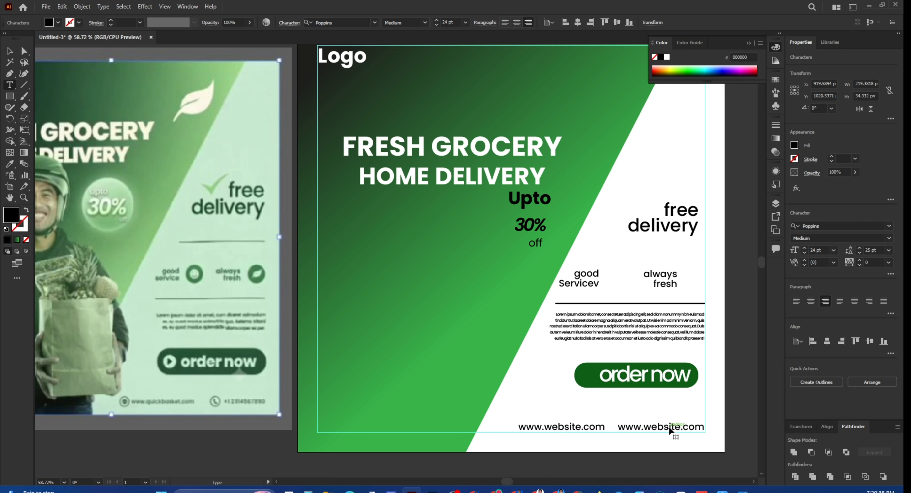
click(670, 428)
key(ctrl+a)
text(+)
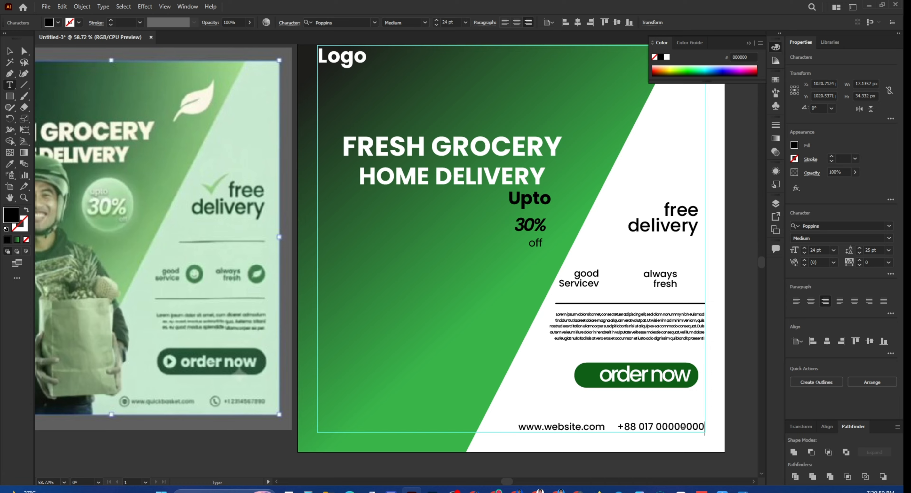
click(9, 52)
click(671, 458)
- Reduce the website and phone number texts together to 20 pt
drag(591, 413, 631, 432)
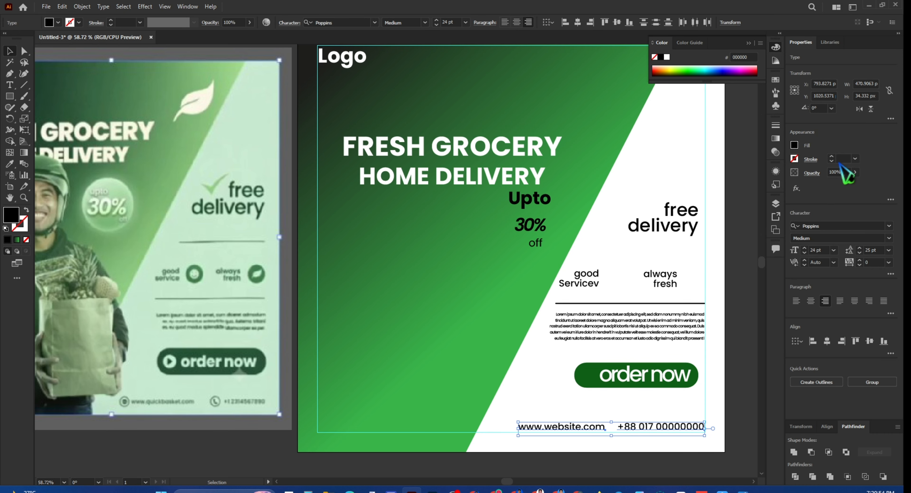
click(437, 25)
click(437, 25)
click(437, 25)
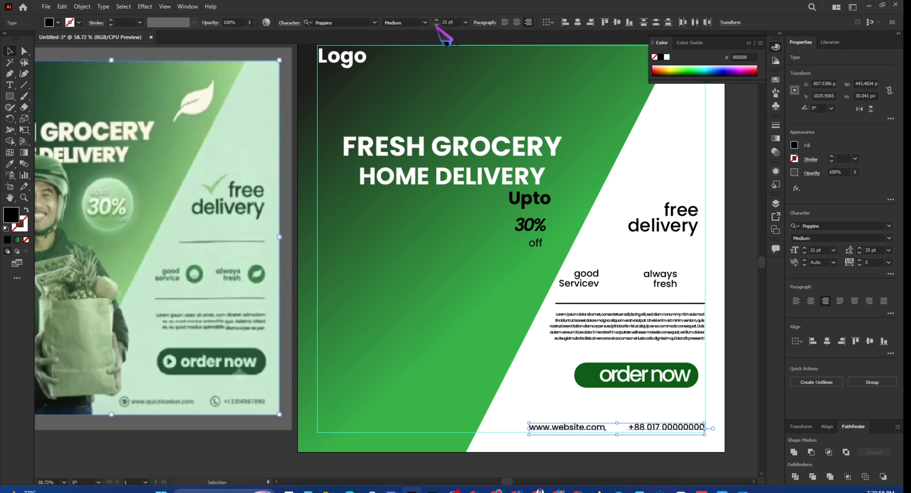
click(437, 25)
click(543, 384)
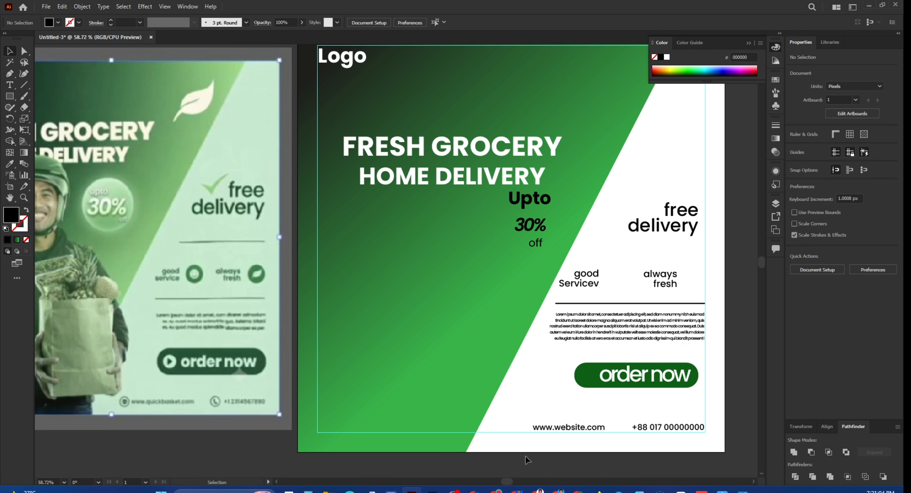
- Load the phone, leaf, smile, play-button, world-wide-web and check-mark images from Downloads for placing as linked files
key(ctrl+shift+p)
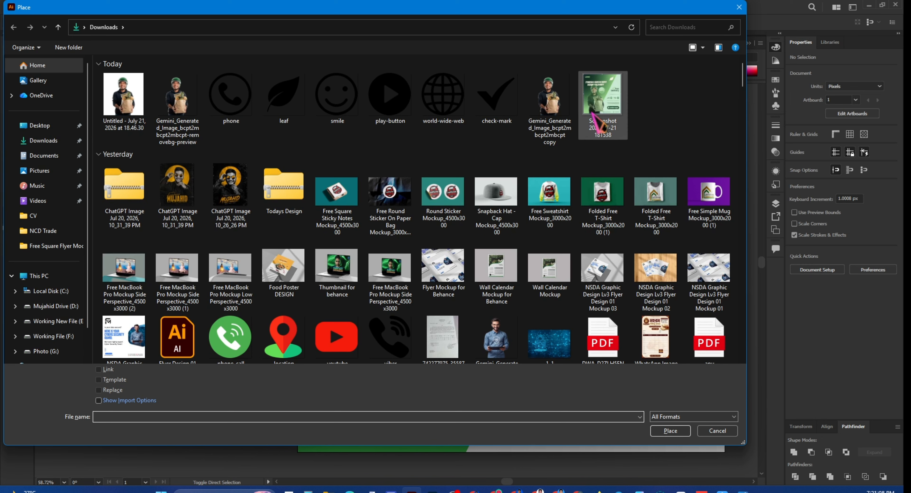
click(237, 120)
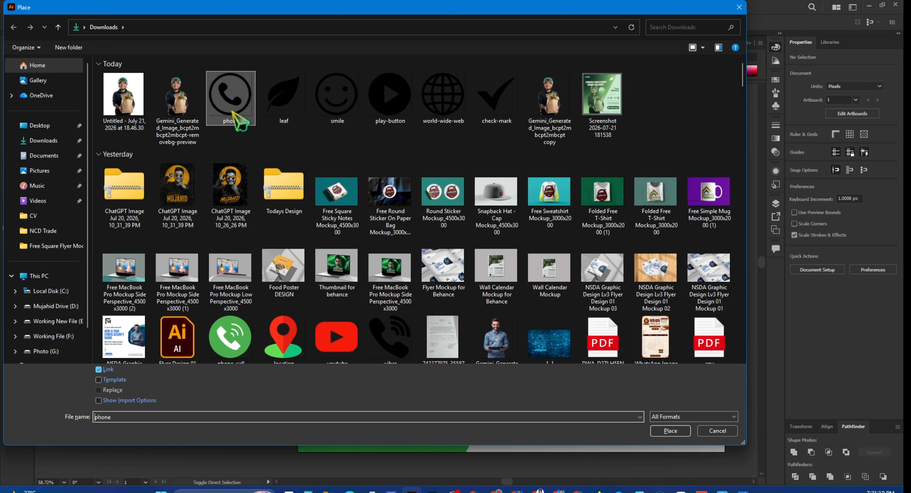
shift+click(333, 114)
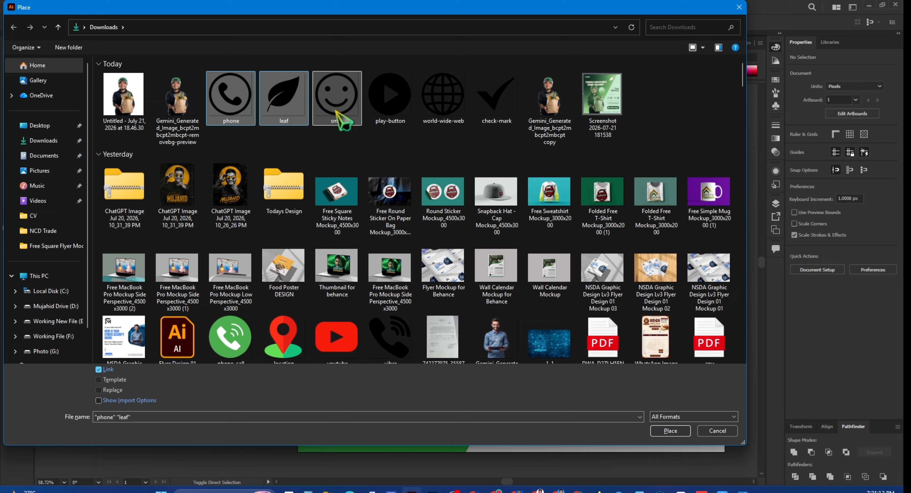
shift+click(390, 109)
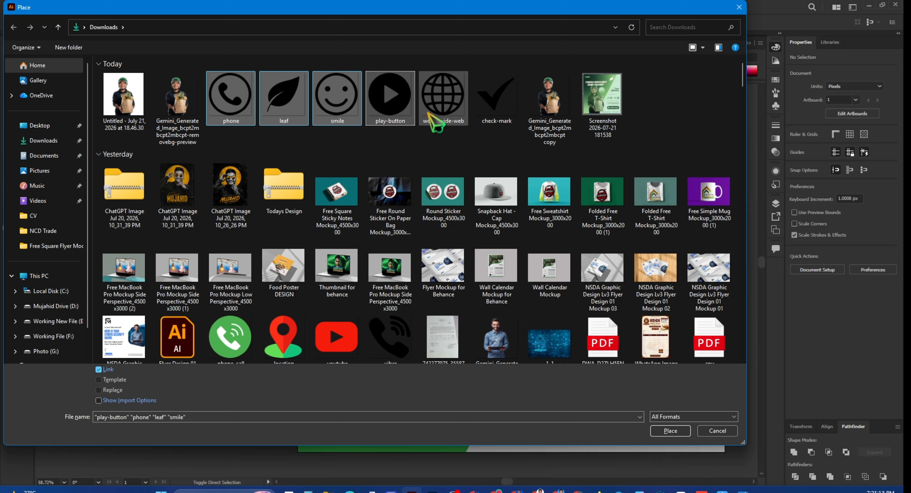
shift+click(446, 112)
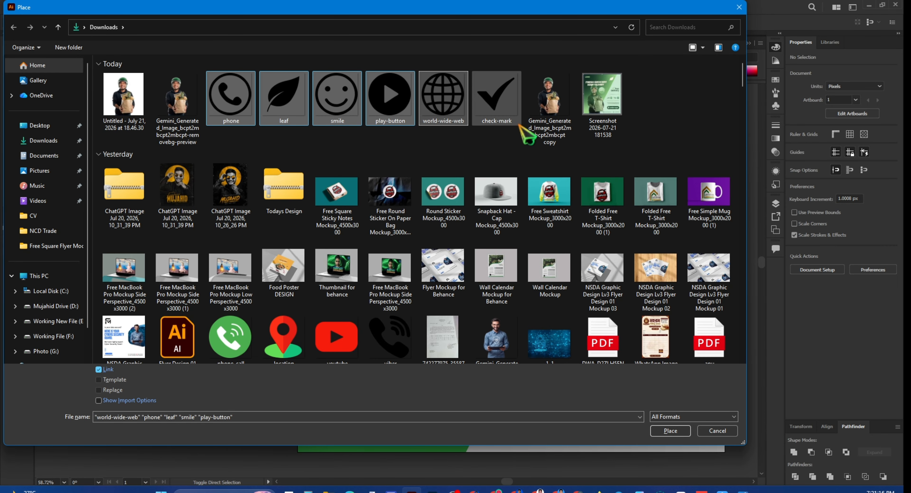
shift+click(505, 104)
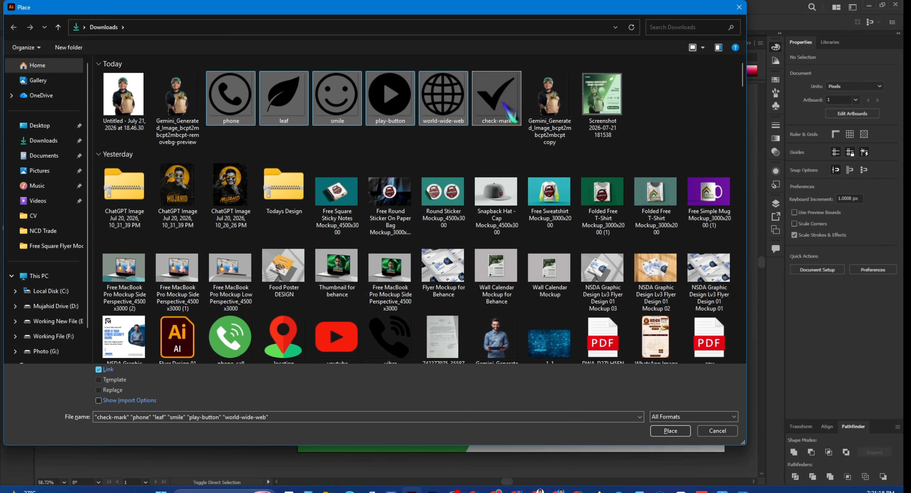
click(670, 431)
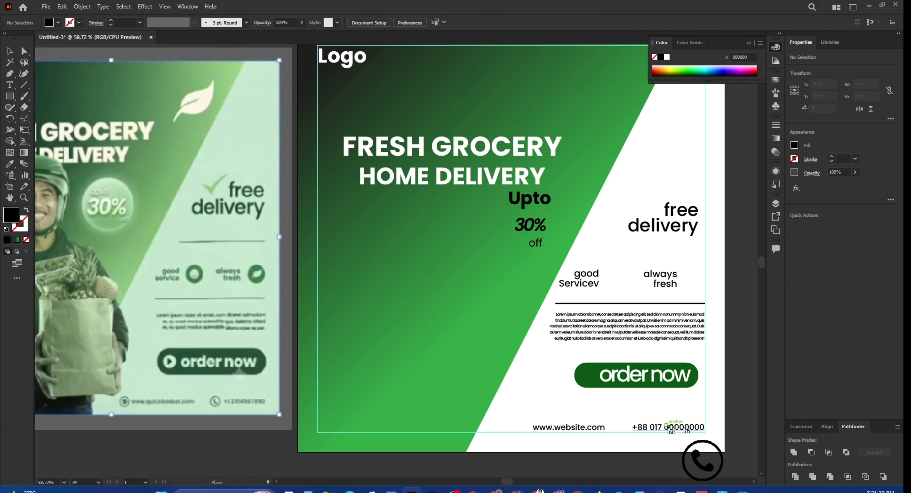
- Place the six icons side by side in a row below the artboard, each about 142 px wide
scroll(702, 460, down, 1)
scroll(670, 431, down, 5)
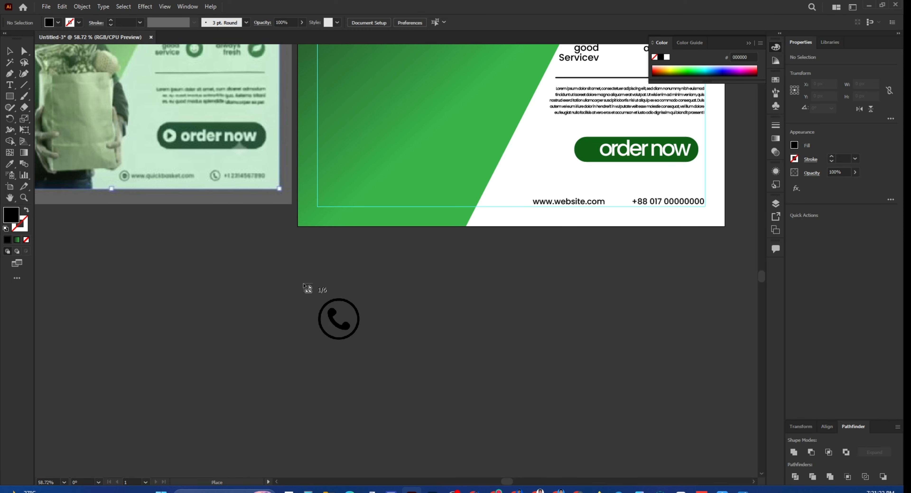
drag(342, 292, 653, 340)
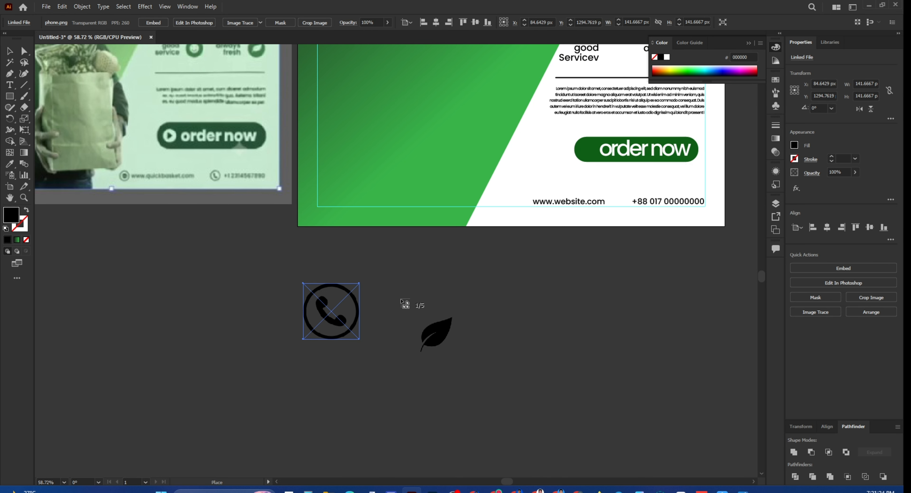
drag(374, 283, 430, 340)
drag(439, 283, 496, 340)
drag(505, 284, 562, 340)
drag(570, 283, 688, 339)
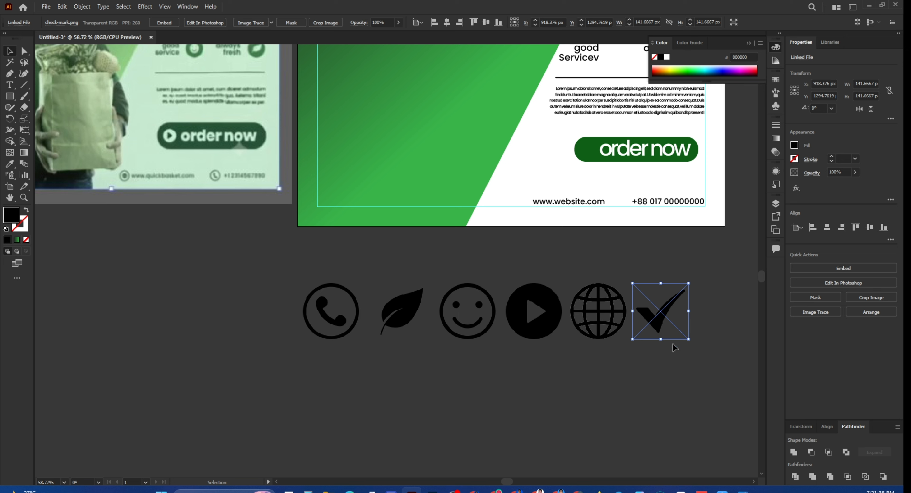
- Select all six placed icons and embed them in the document
drag(660, 341, 660, 340)
drag(689, 377, 309, 298)
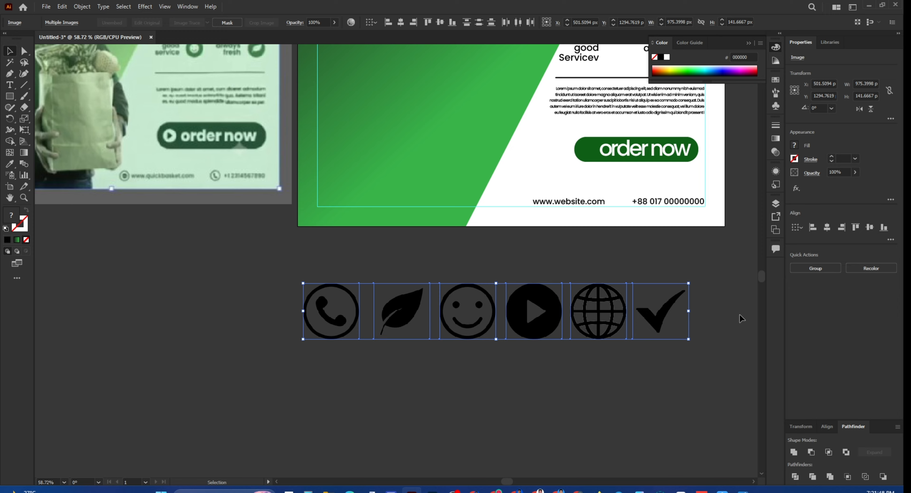
click(277, 310)
- Trace the phone icon with the Black and White Logo preset, expand the tracing and ungroup it
click(354, 334)
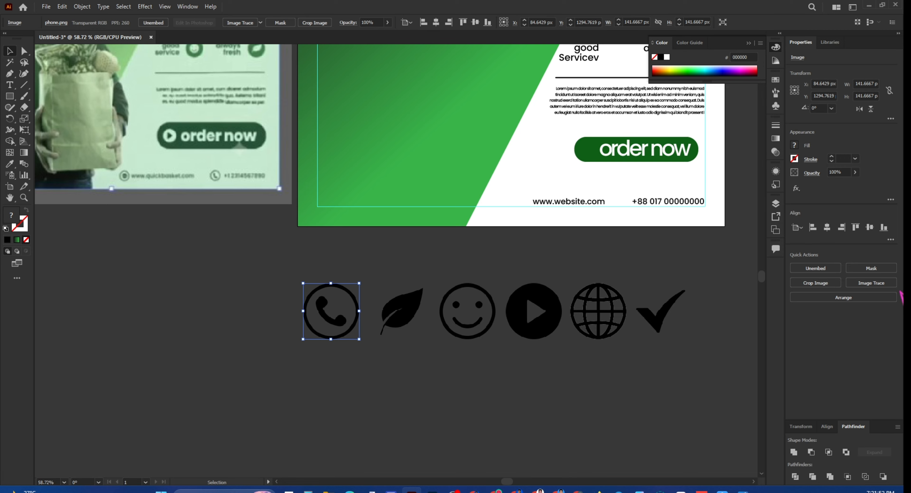
click(877, 285)
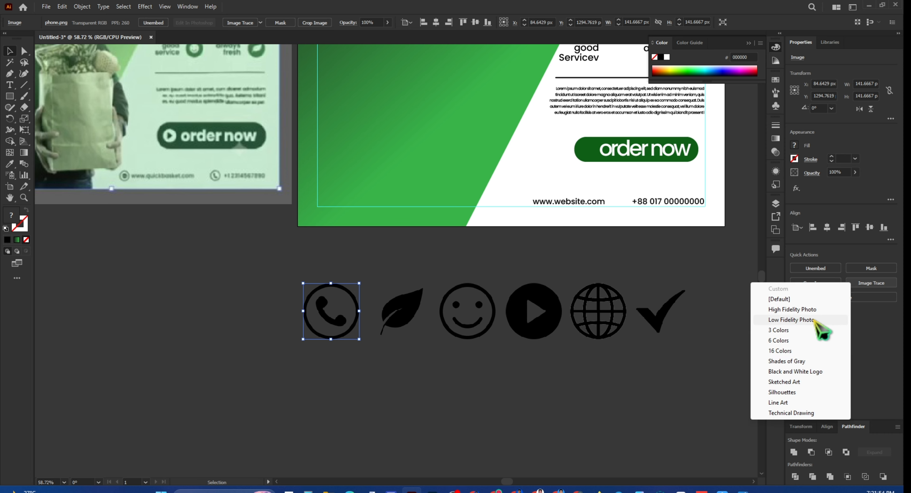
click(803, 373)
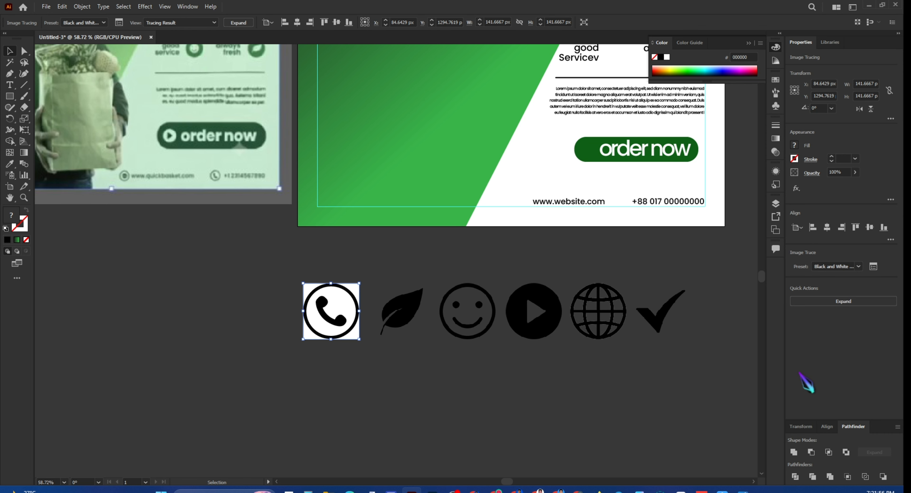
click(843, 302)
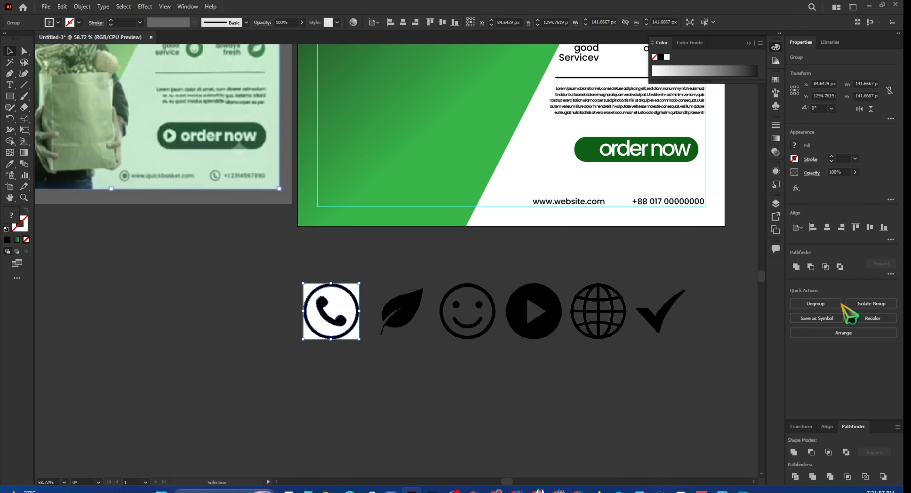
click(816, 304)
- Delete the traced phone icon's white areas using the Magic Wand, and group the remaining black shapes
click(414, 402)
click(10, 62)
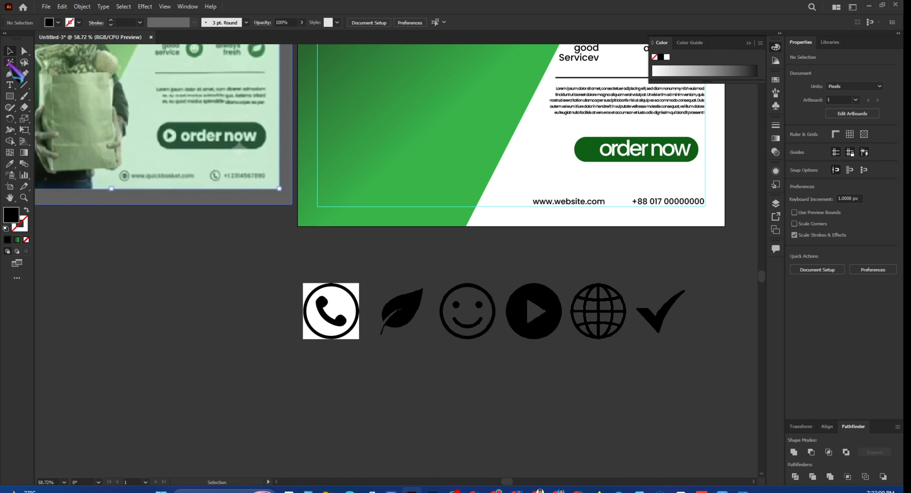
click(340, 302)
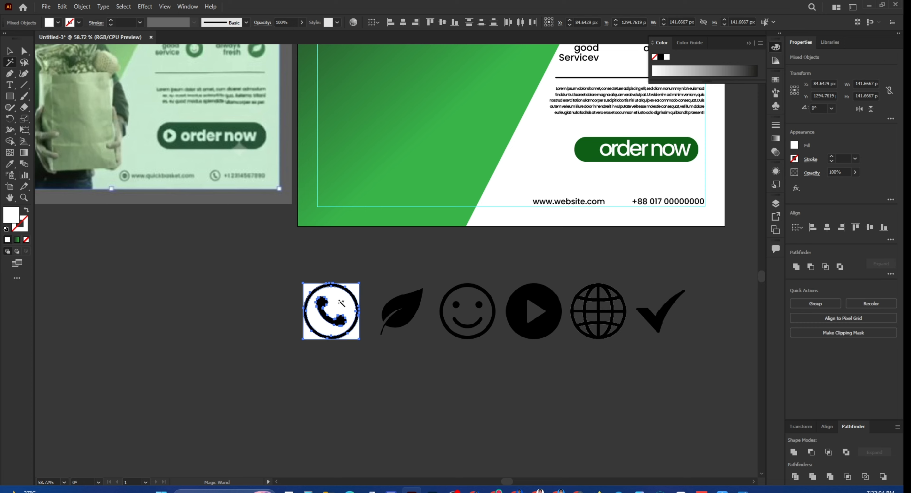
key(v)
key(Delete)
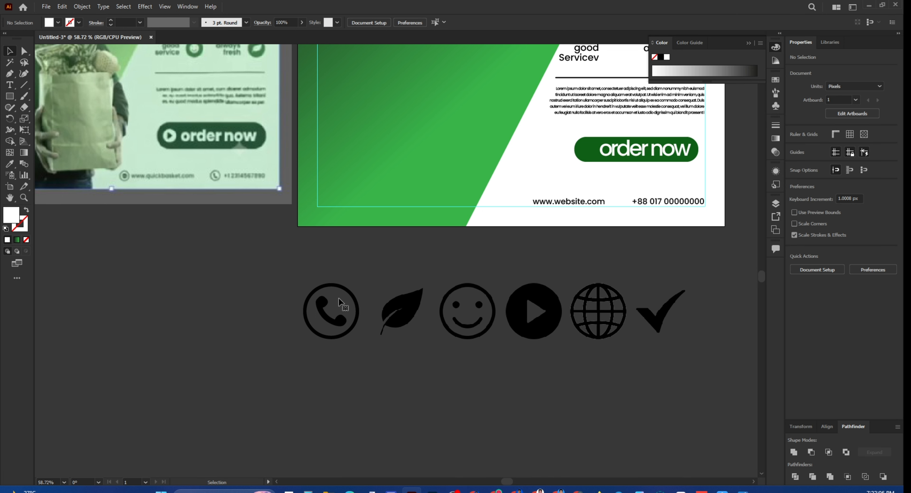
drag(348, 348, 350, 348)
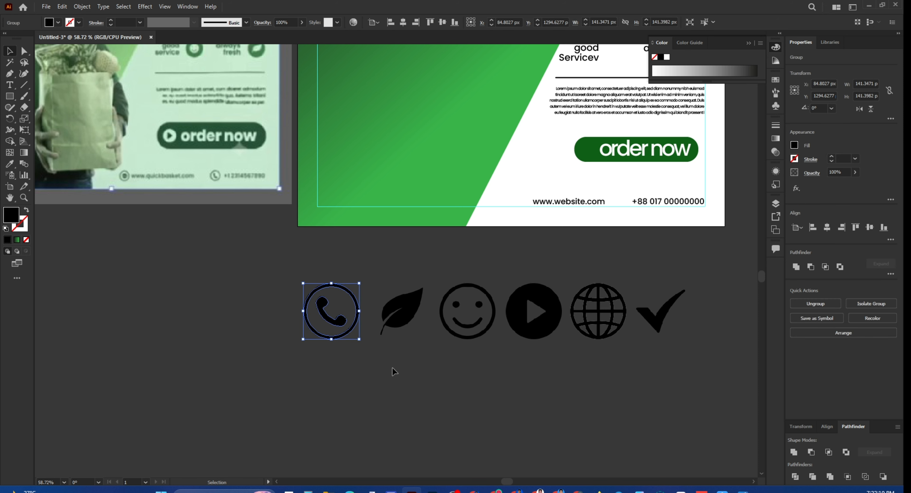
click(436, 385)
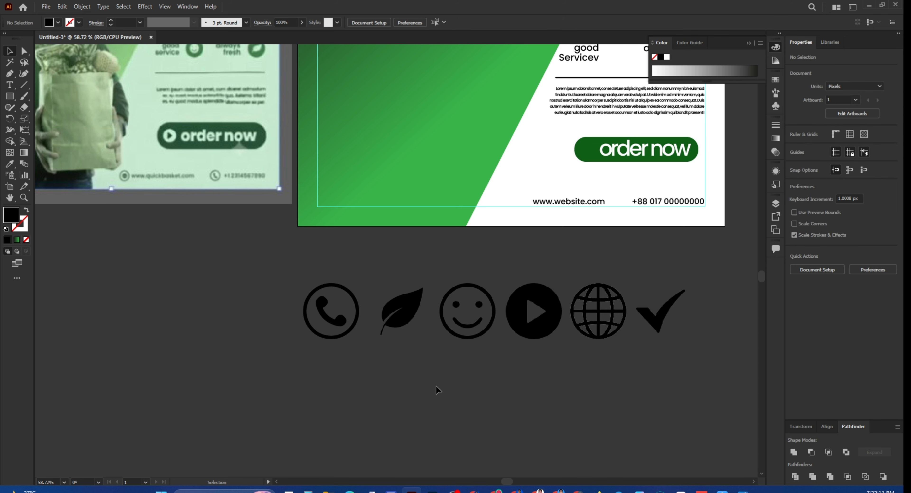
- Trace the leaf icon with the Black and White Logo preset, expand and ungroup it, and delete its white background
click(408, 313)
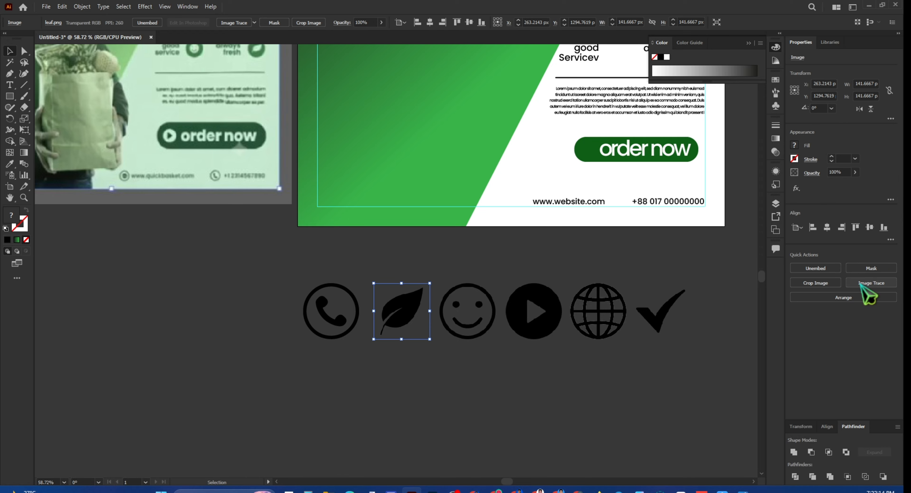
click(869, 283)
click(794, 372)
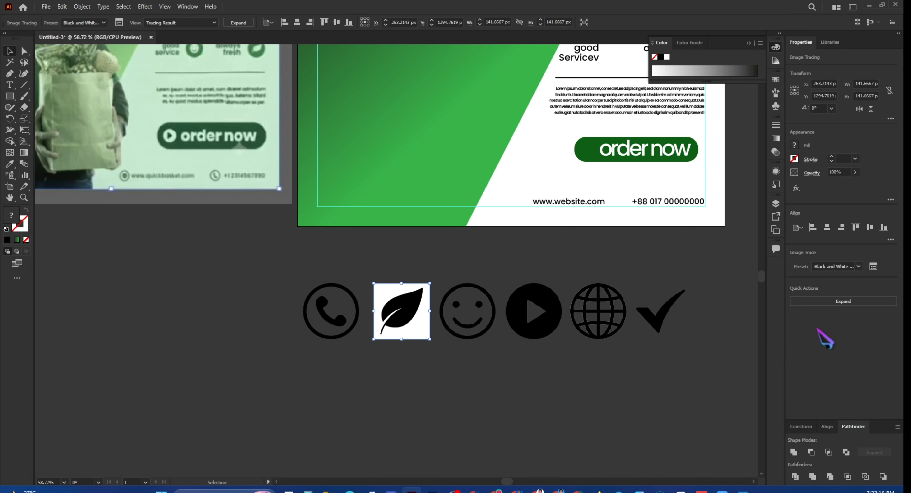
click(841, 304)
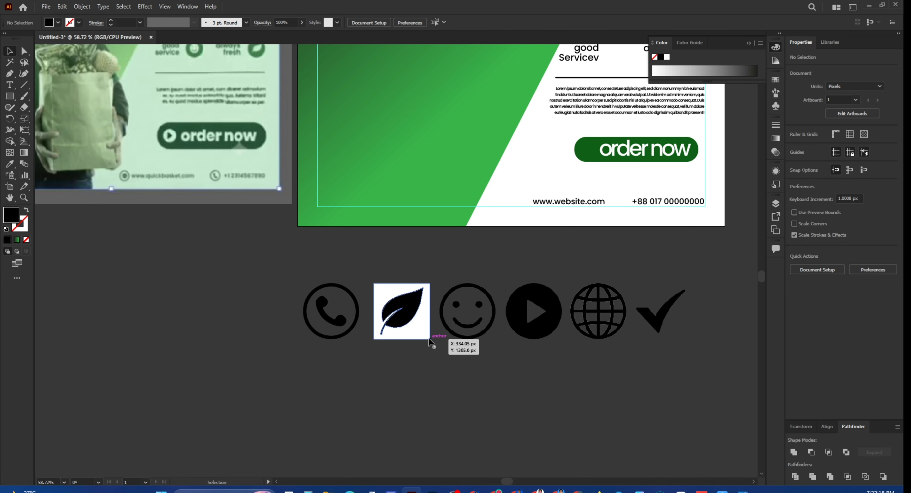
click(410, 328)
key(Delete)
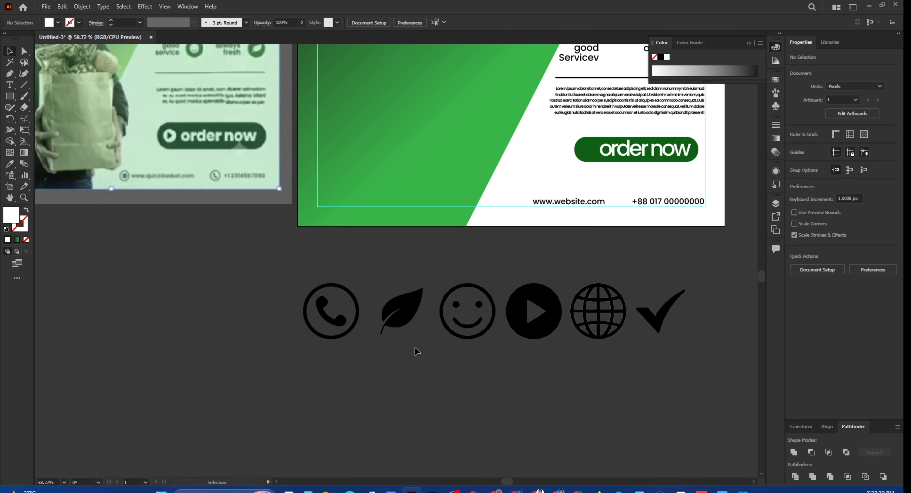
- Trace the smiley icon with the Black and White Logo preset, expand the tracing and ungroup it
click(465, 333)
click(871, 283)
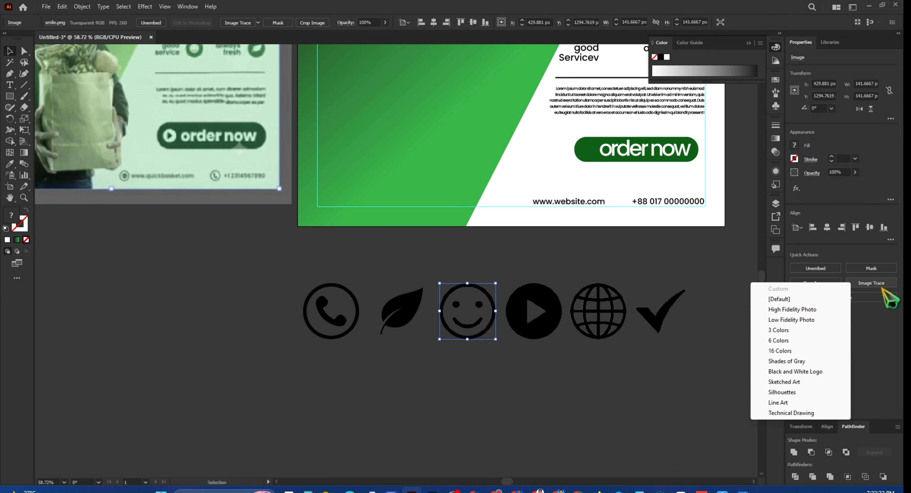
click(794, 372)
click(837, 303)
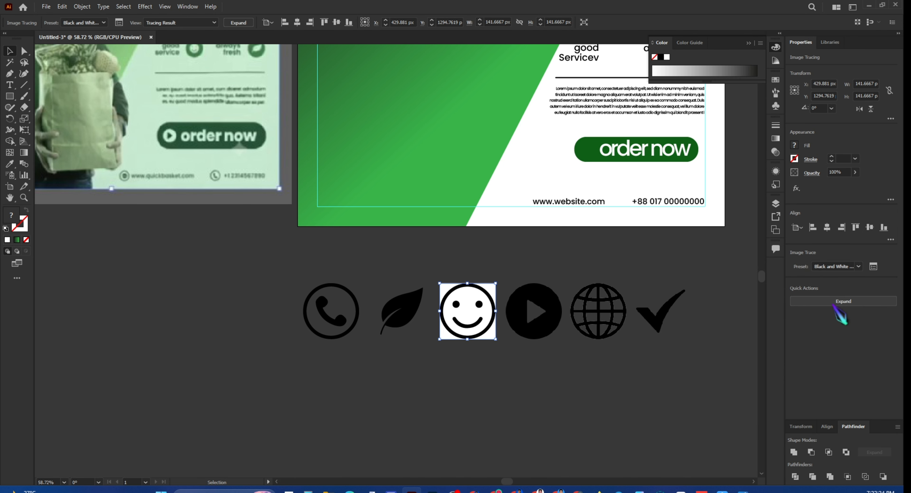
click(833, 304)
click(488, 378)
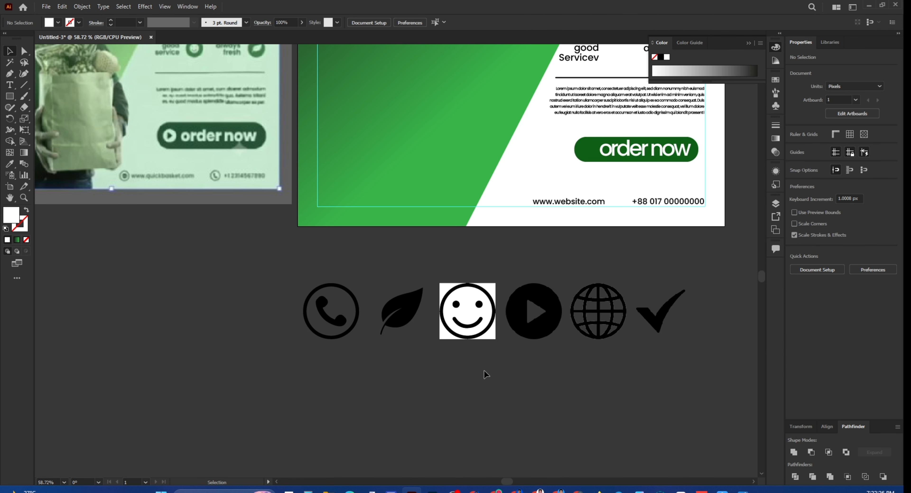
- Delete the traced smiley's white areas using the Magic Wand, and group its remaining black shapes
click(9, 62)
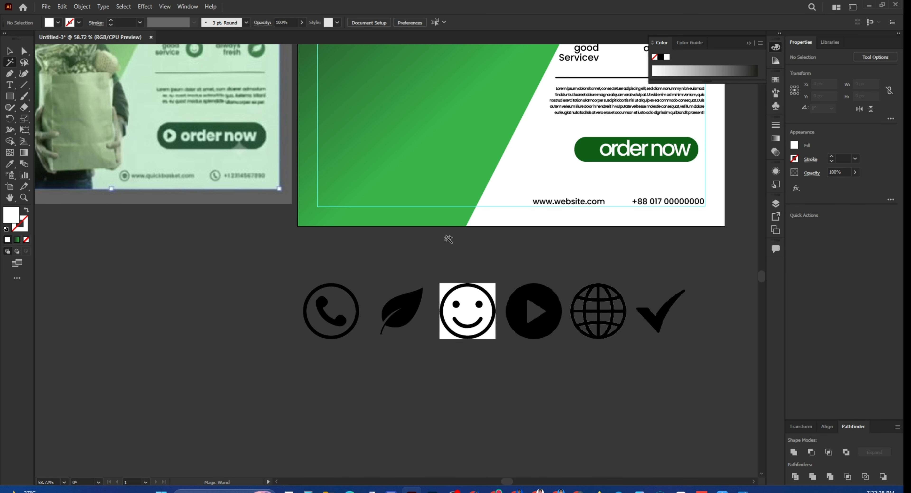
click(472, 309)
key(Delete)
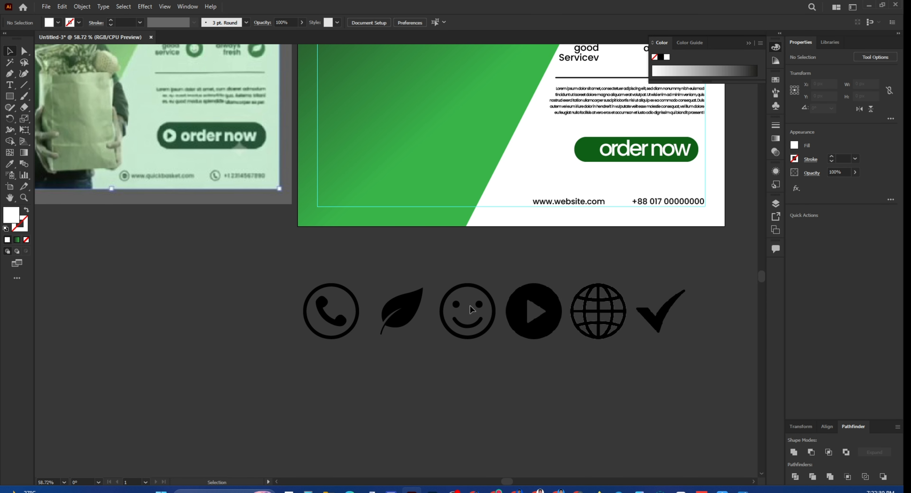
drag(451, 279, 500, 345)
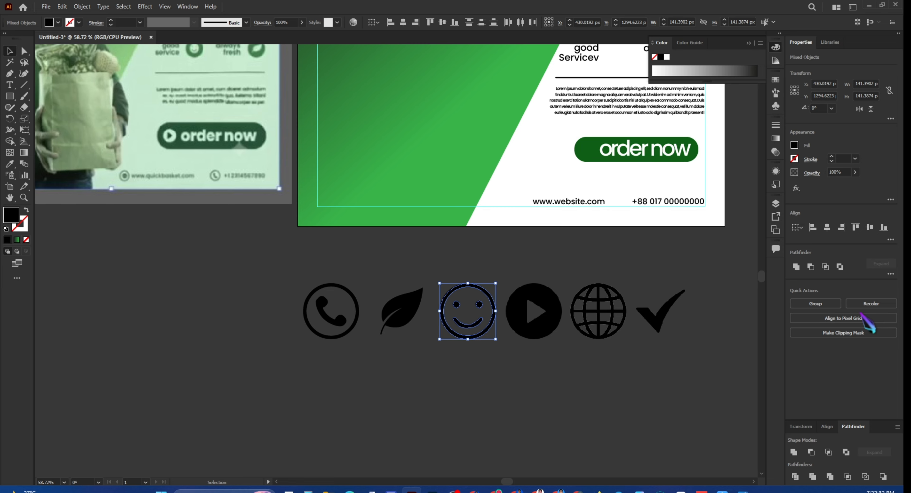
click(816, 304)
click(590, 385)
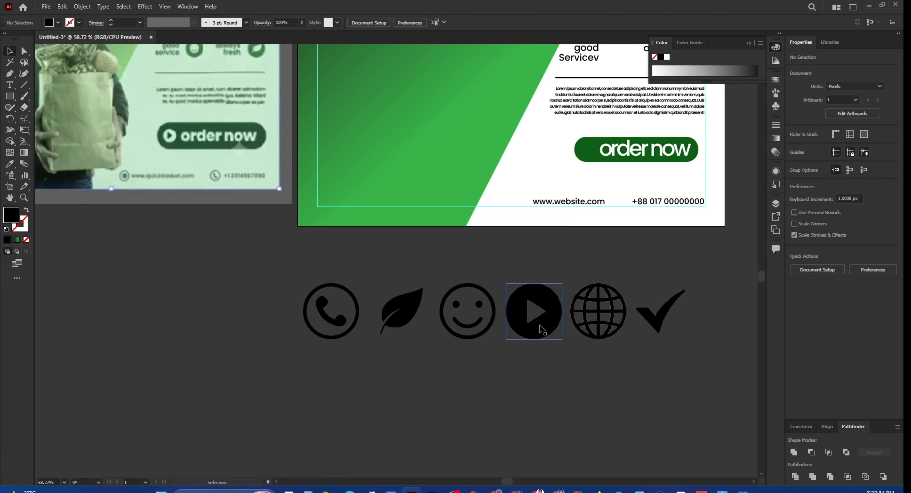
- Trace the play icon with the Black and White Logo preset, expand and ungroup it, and delete its white background
click(542, 330)
click(872, 283)
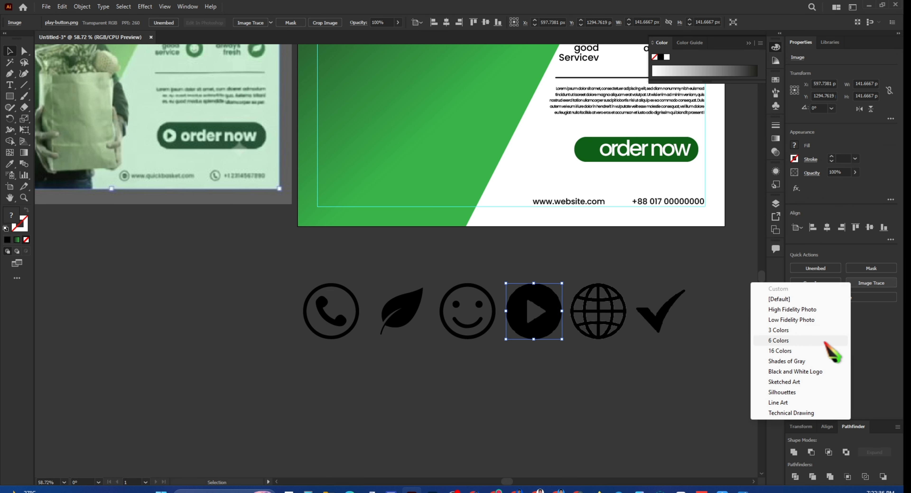
click(797, 371)
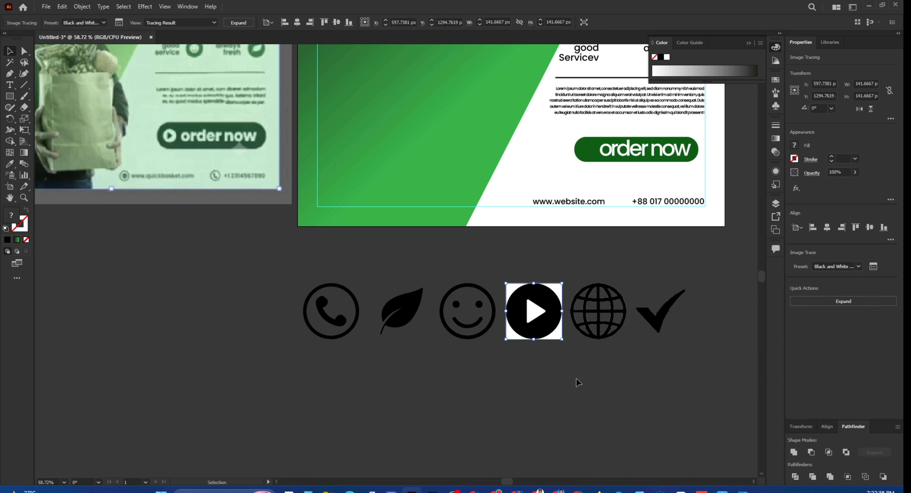
click(852, 302)
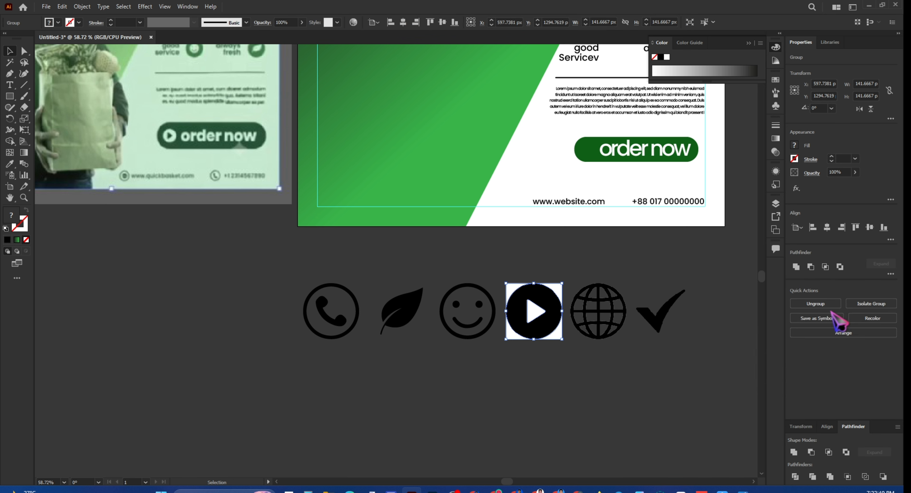
click(558, 337)
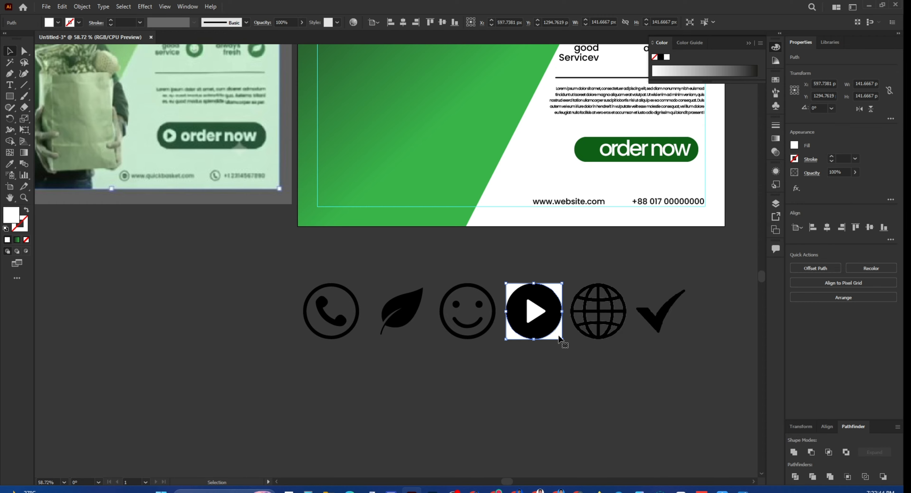
drag(558, 337, 512, 287)
key(Delete)
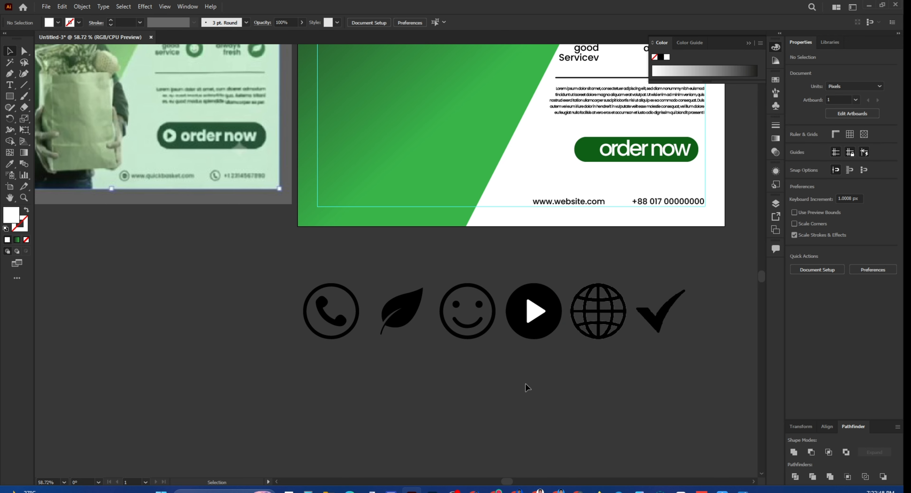
- Fill the play icon's circle with white (ffffff)
click(542, 331)
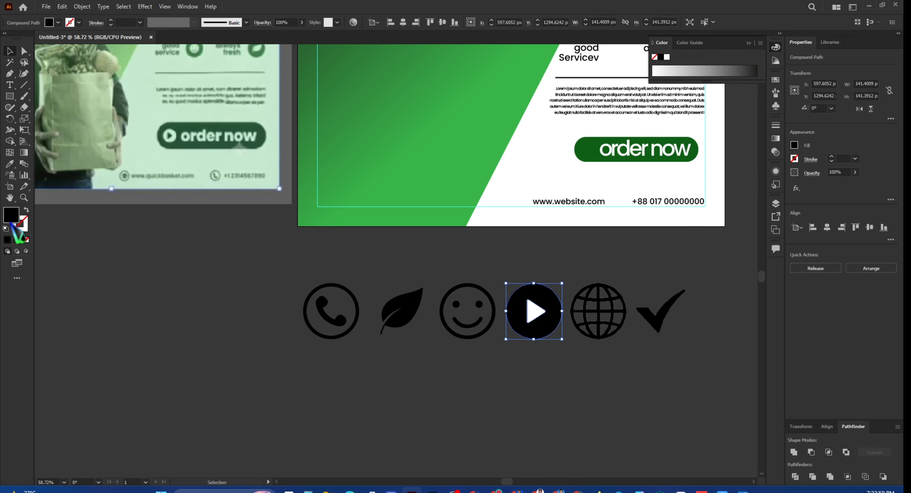
double_click(10, 214)
drag(471, 265, 390, 256)
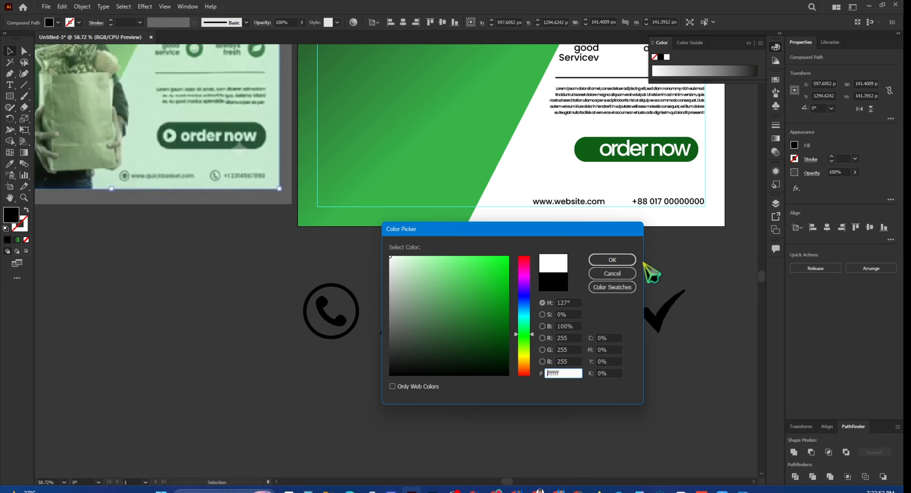
click(612, 259)
click(588, 395)
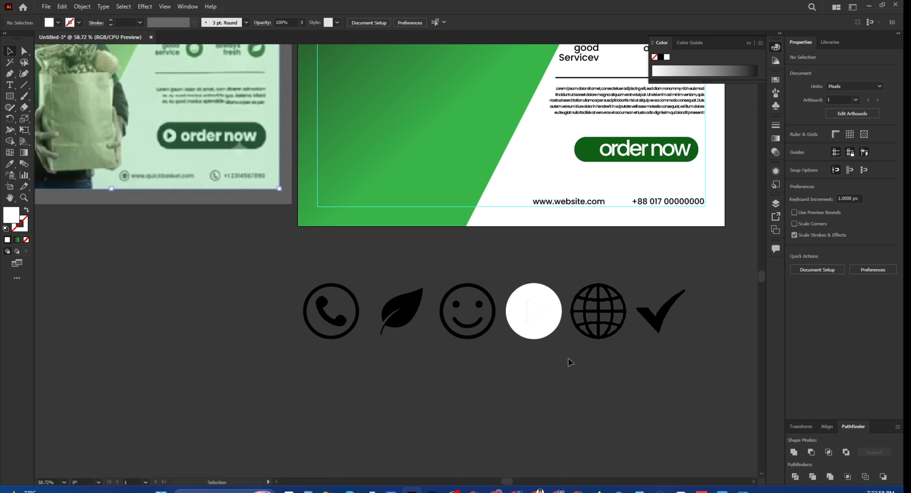
- Fill the play icon's triangle with black (000000) and group it with the circle
click(536, 316)
double_click(11, 214)
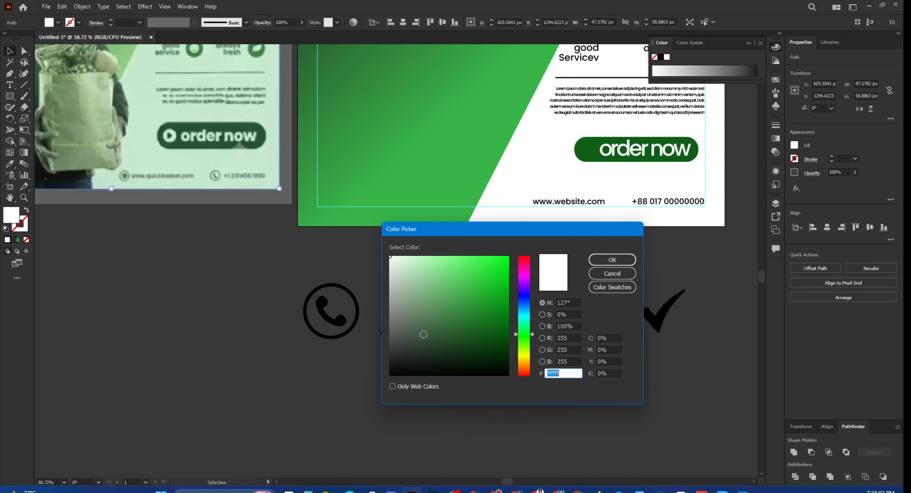
drag(397, 369, 388, 379)
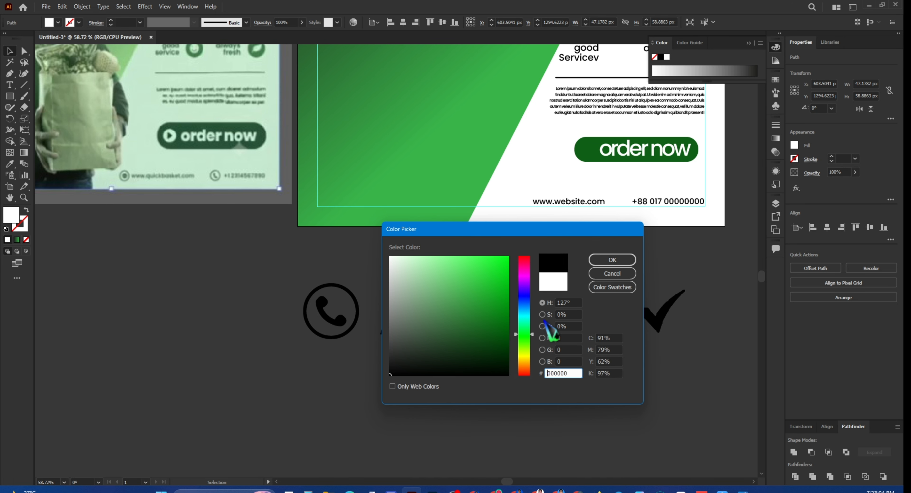
click(607, 262)
click(620, 394)
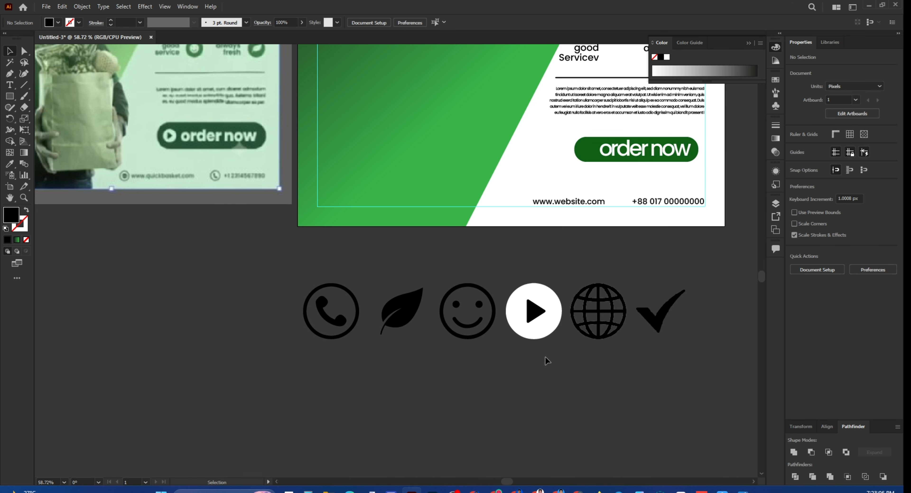
drag(546, 356, 513, 265)
key(ctrl+g)
click(623, 413)
- Trace the globe icon with the Black and White Logo preset, expand the tracing and ungroup it
click(583, 280)
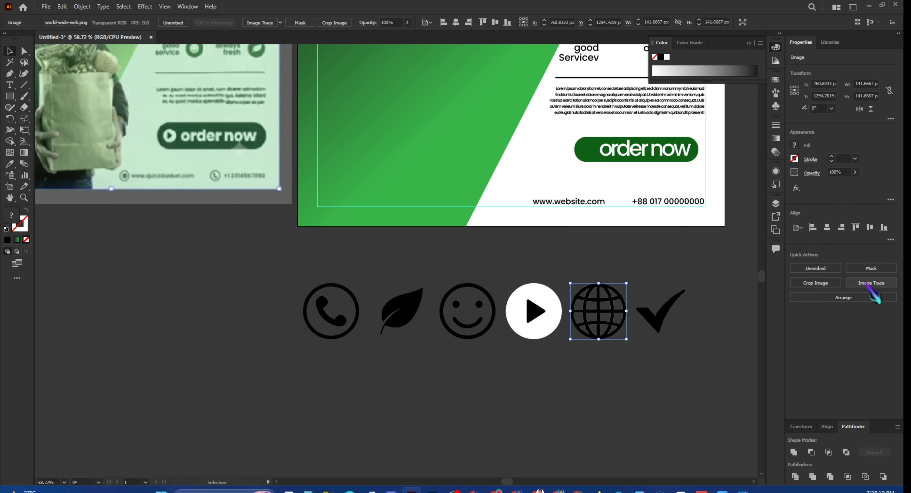
click(867, 285)
click(798, 373)
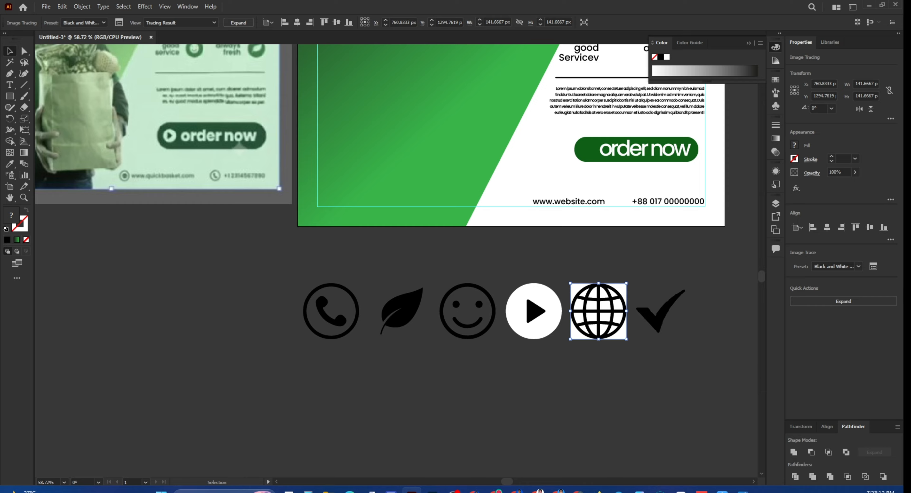
click(863, 303)
click(607, 399)
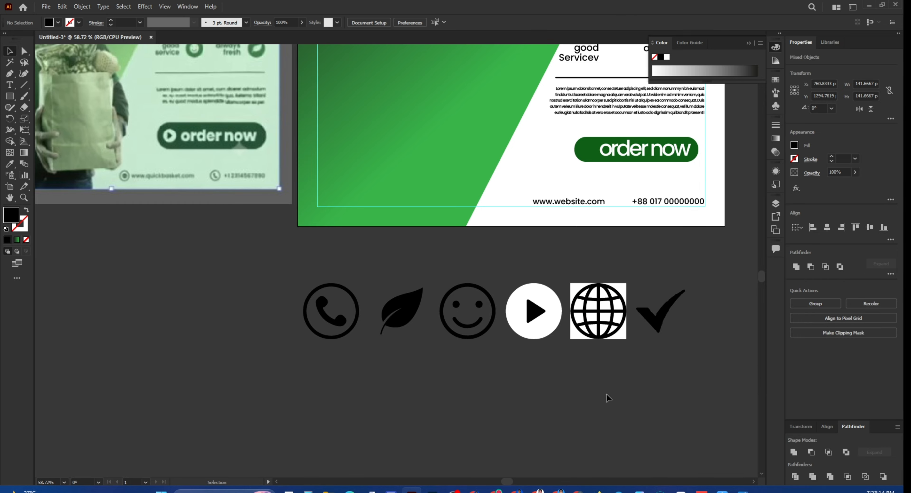
click(10, 62)
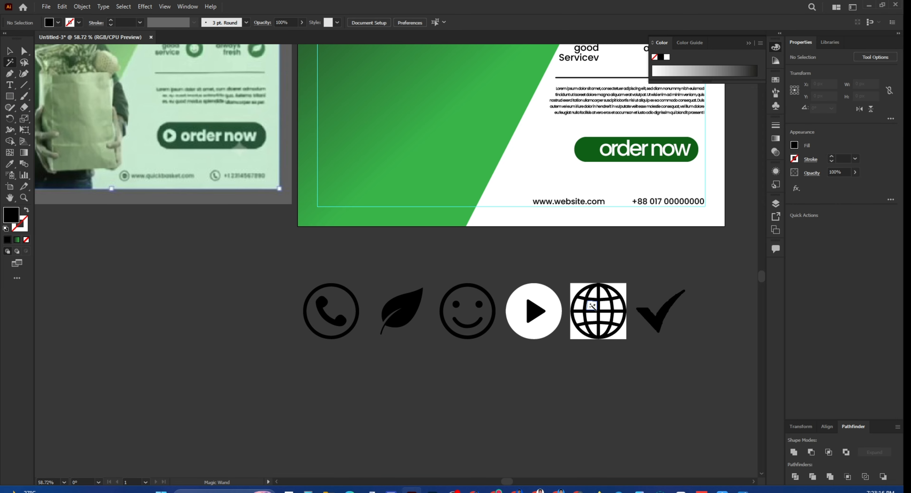
click(592, 306)
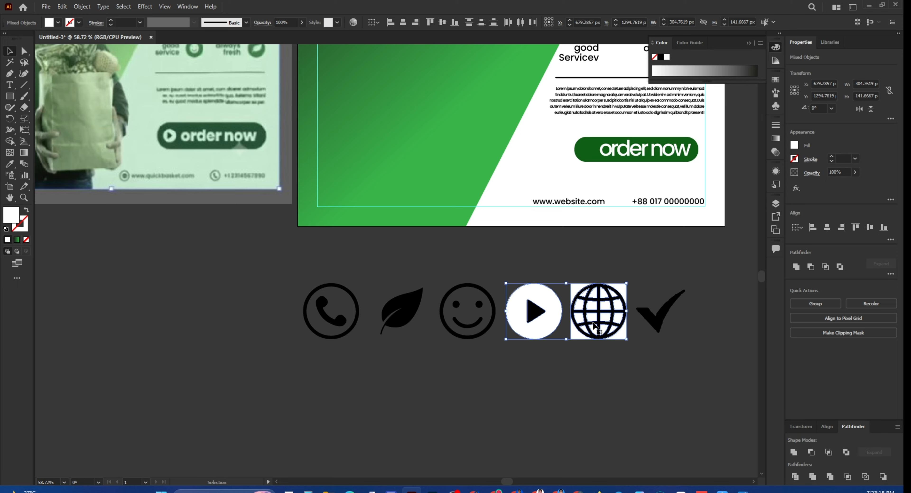
click(602, 361)
key(v)
click(590, 305)
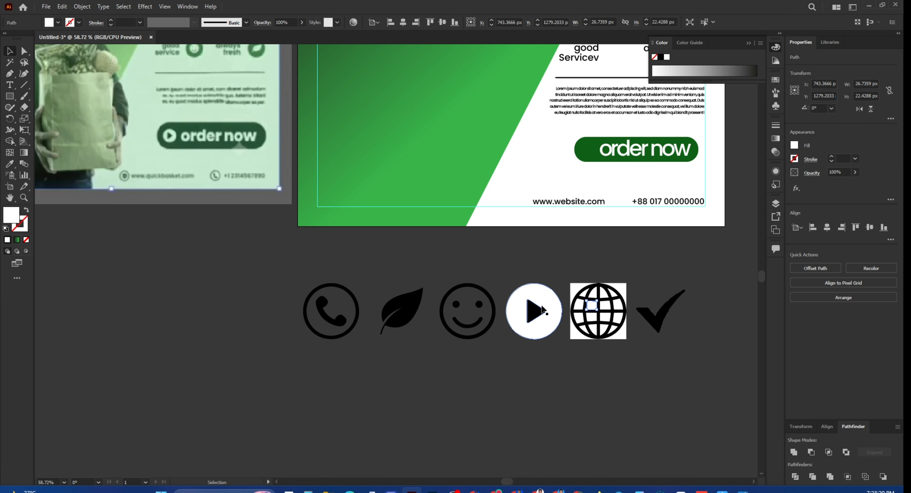
click(541, 307)
click(591, 365)
drag(592, 365, 532, 293)
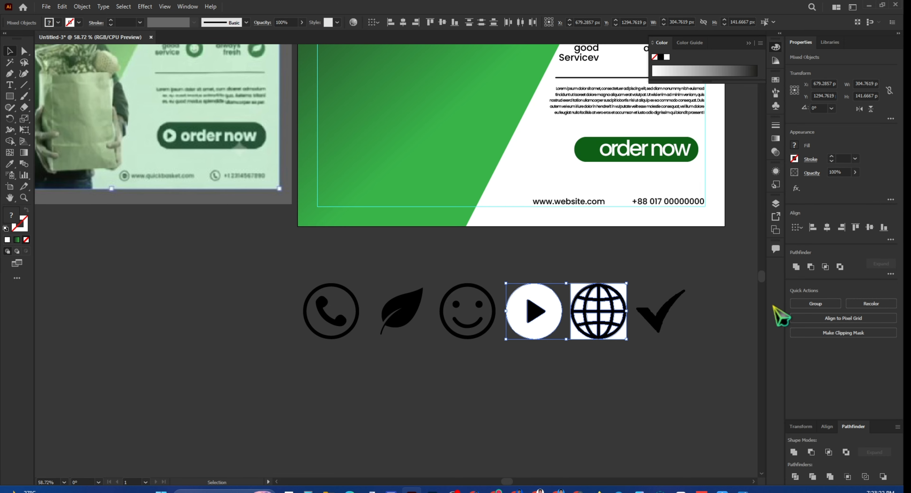
click(606, 318)
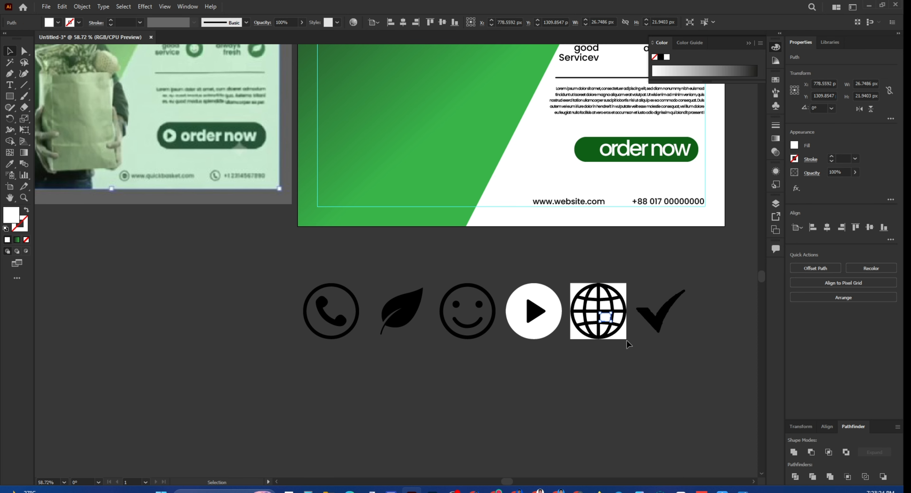
click(529, 306)
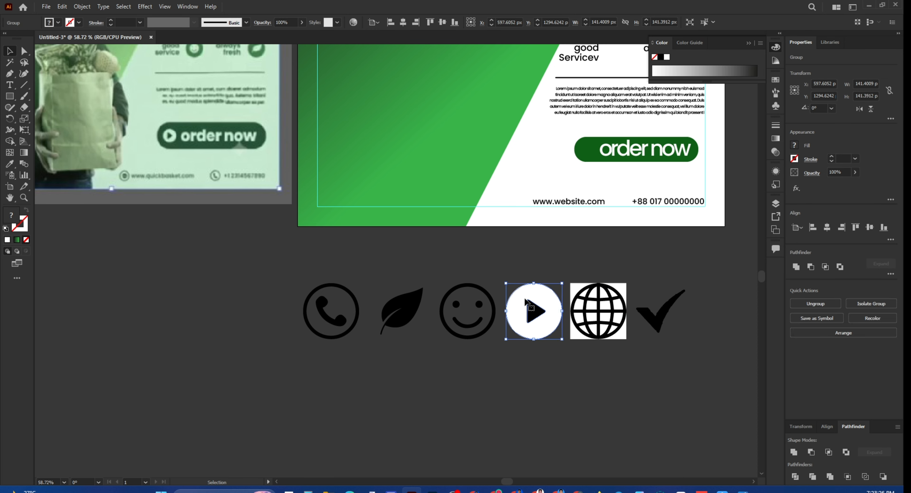
- Delete the traced globe's white background path, and remove all remaining white shapes using the Magic Wand
click(625, 335)
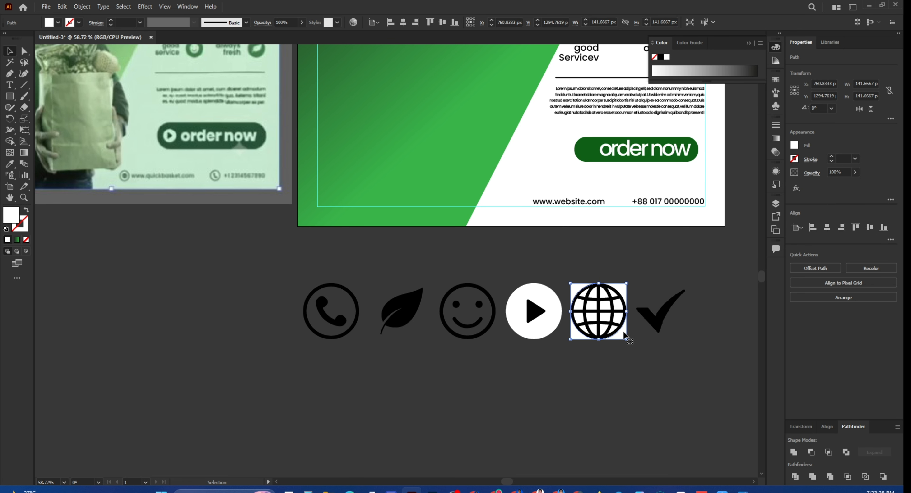
key(Delete)
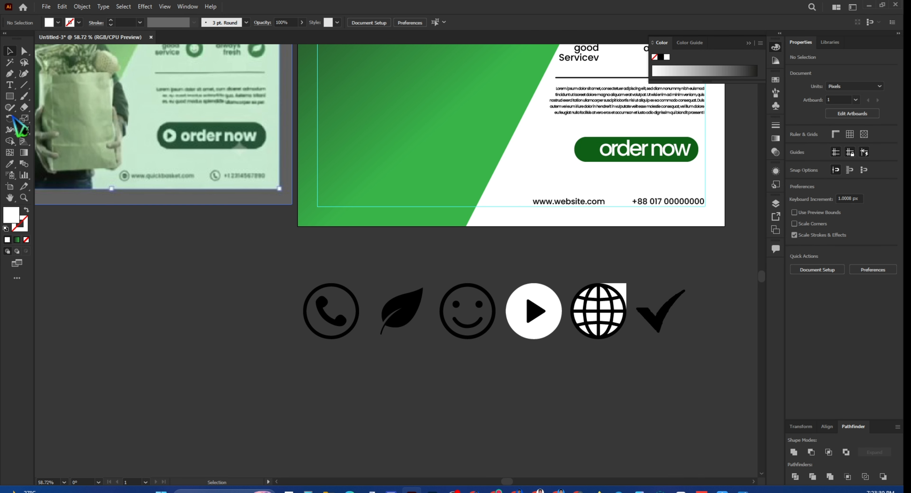
click(10, 63)
click(606, 305)
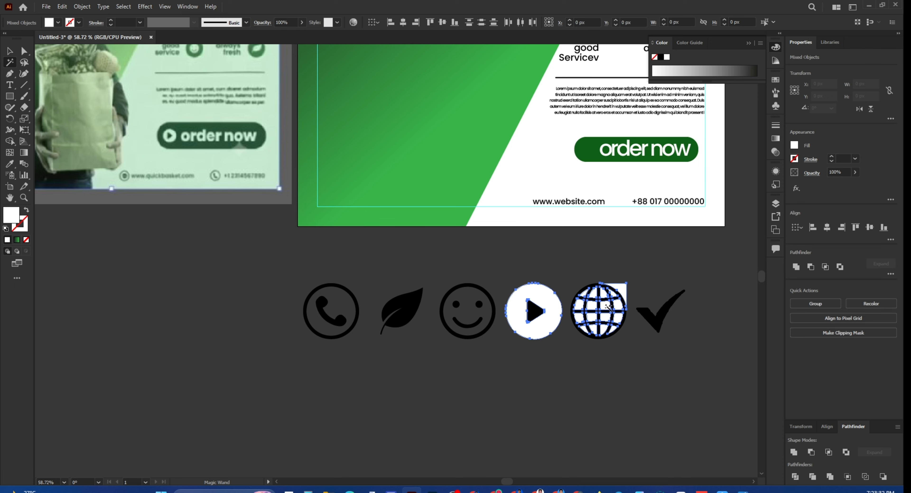
key(Delete)
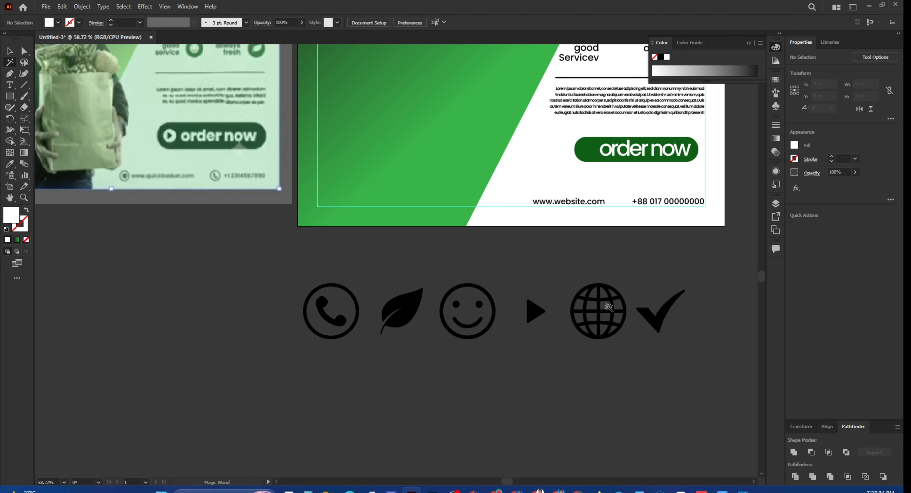
- Undo the removal of the white shapes and the globe icon's tracing, back to the original globe image
key(ctrl+z)
key(ctrl+z)
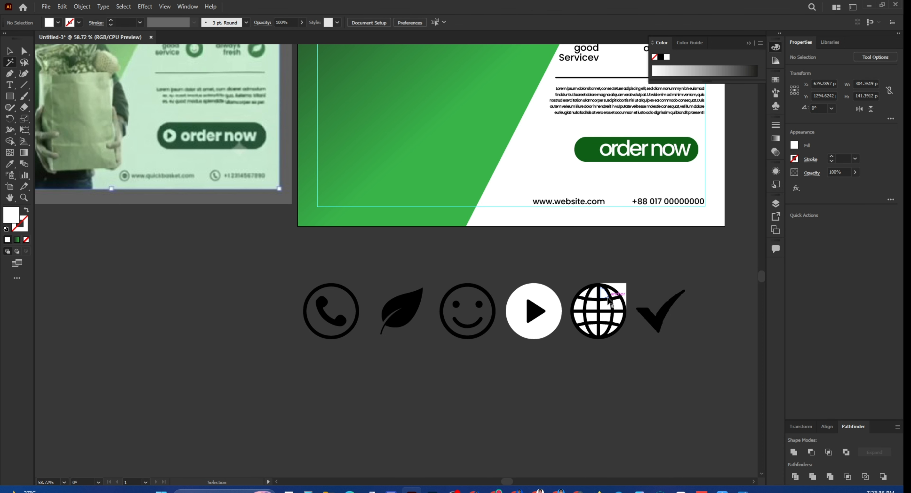
key(ctrl+z)
key(ctrl+z)
key(ctrl+z)
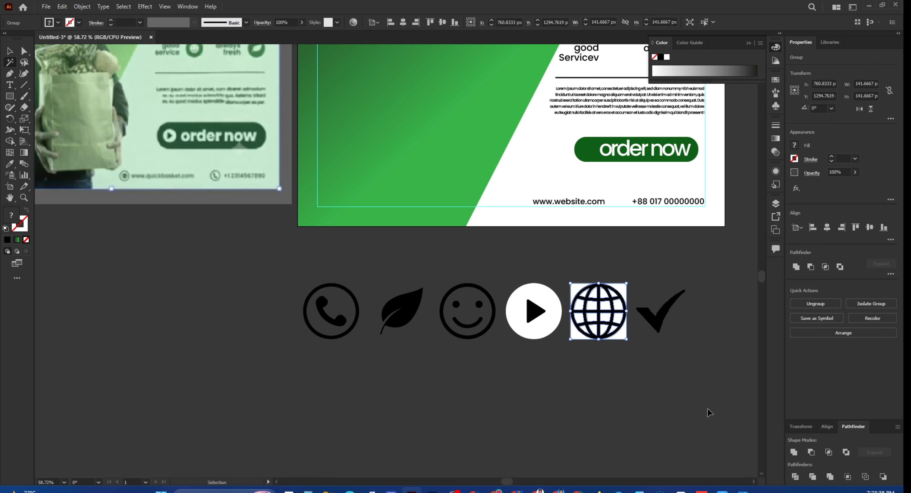
key(y)
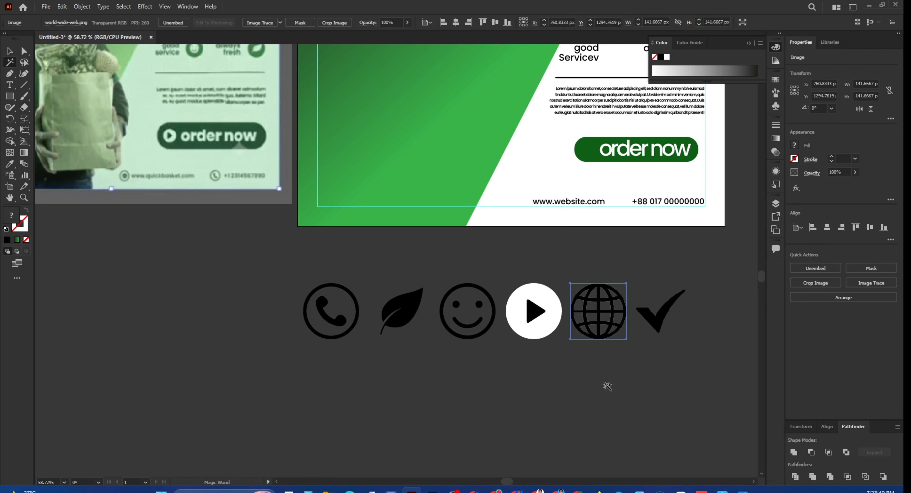
click(550, 392)
click(547, 347)
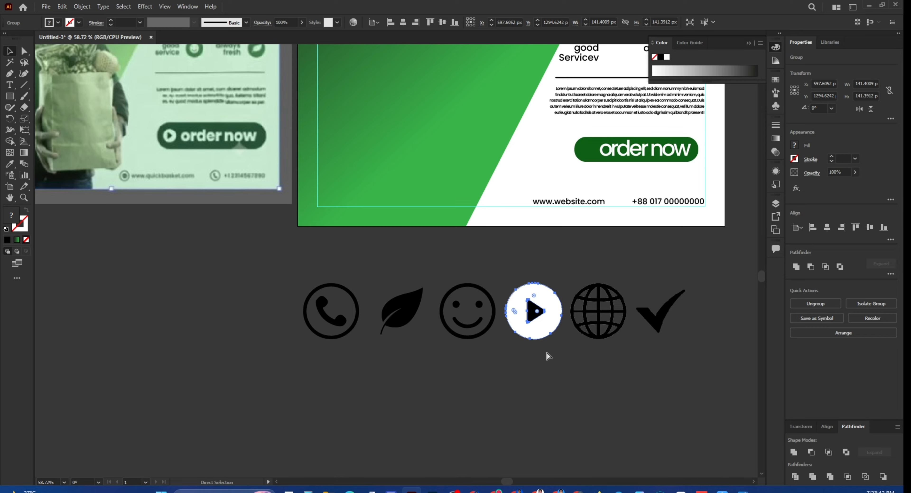
click(546, 353)
- Trace the globe image again with the Black and White Logo preset, expand the tracing and ungroup it
click(602, 331)
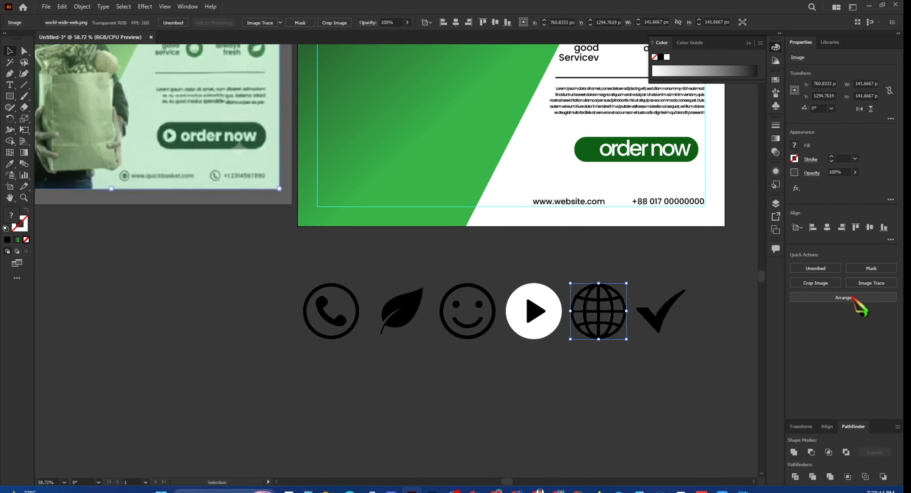
click(871, 283)
click(780, 382)
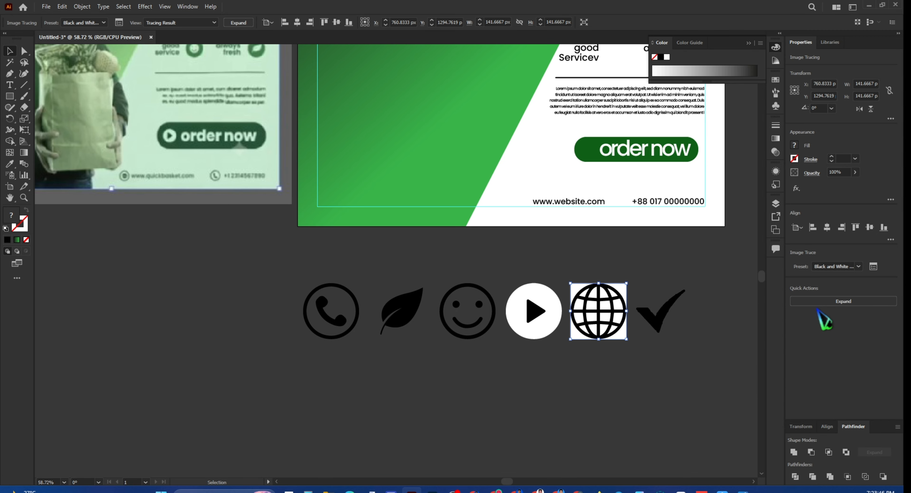
click(815, 304)
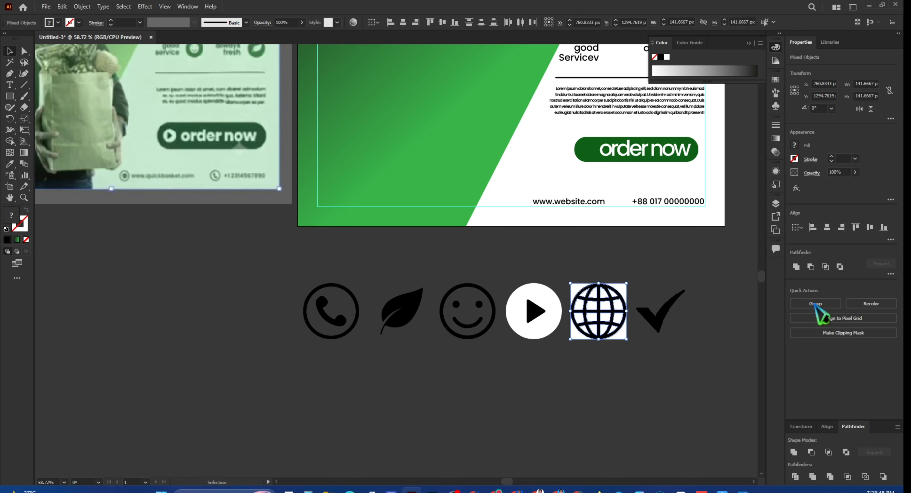
- Remove the traced globe's white shapes using the Magic Wand, keeping the play icon's white circle
click(542, 425)
click(10, 62)
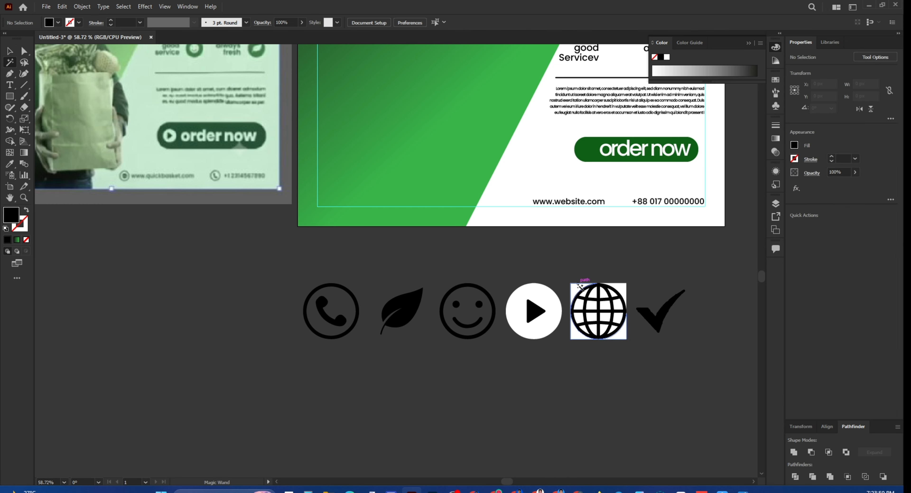
click(580, 288)
key(v)
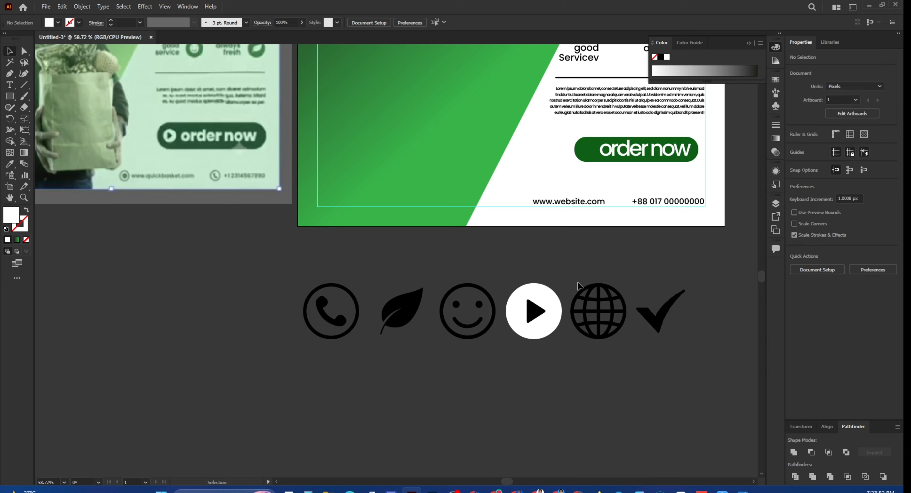
drag(614, 346, 622, 365)
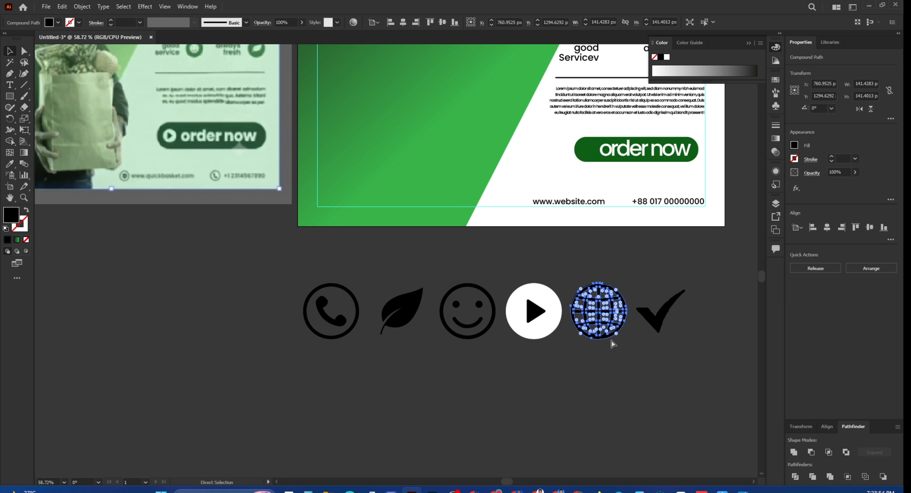
click(559, 335)
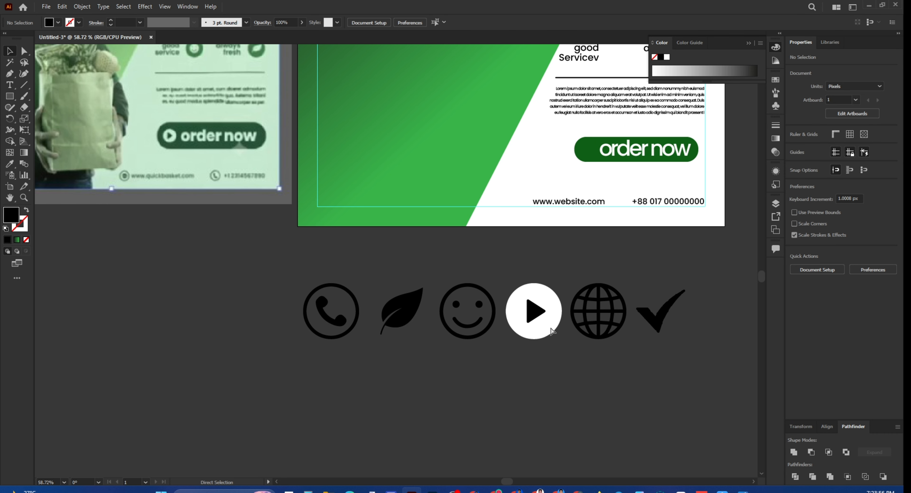
drag(555, 333, 576, 371)
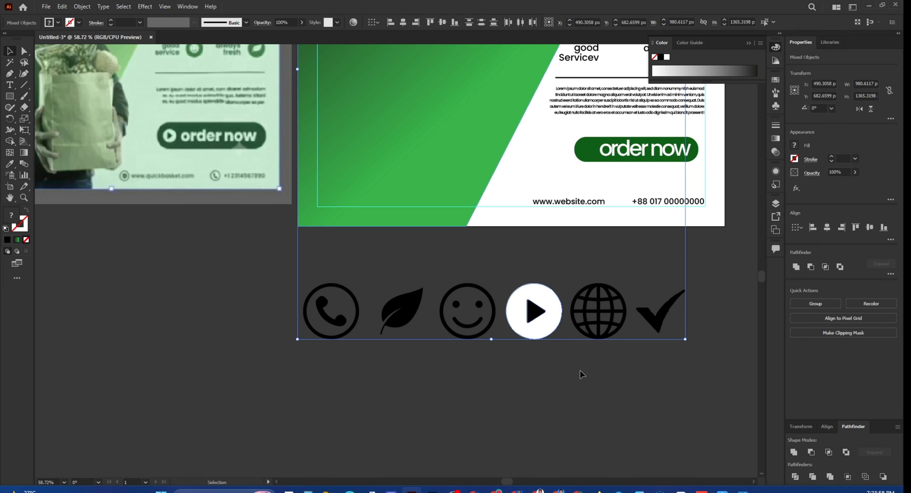
click(580, 370)
drag(551, 366, 529, 311)
key(a)
key(v)
click(596, 387)
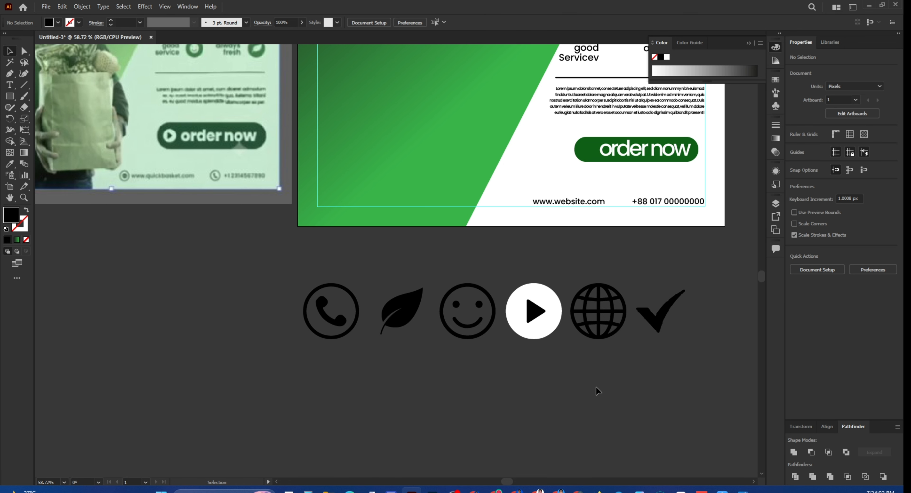
- Trace the check mark with the Black and White Logo preset, expand and ungroup it, and delete its white background
click(670, 321)
click(871, 283)
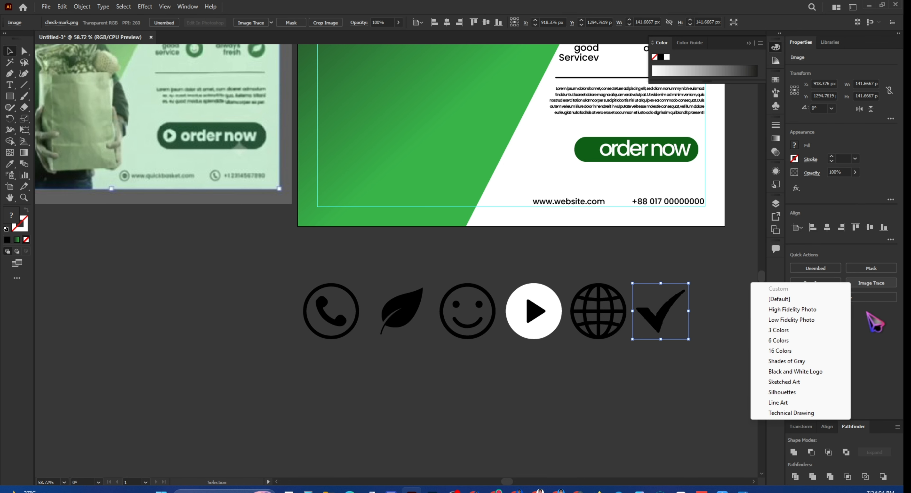
click(845, 371)
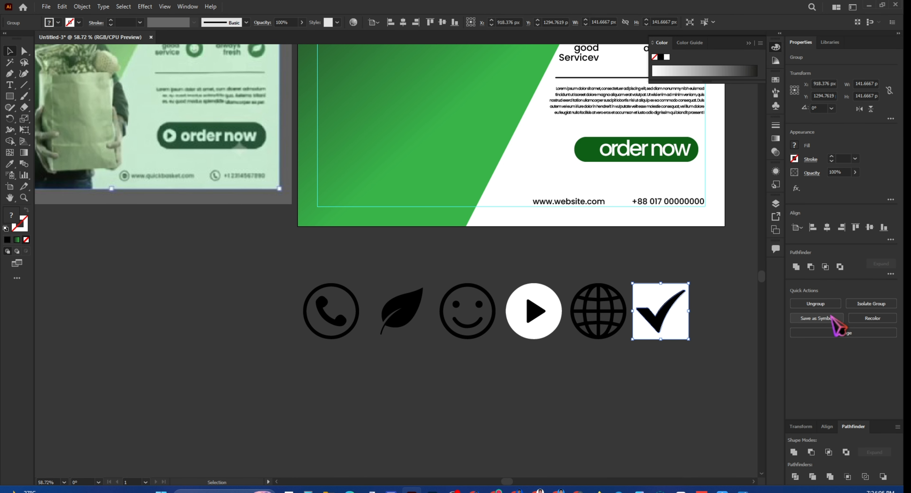
click(817, 309)
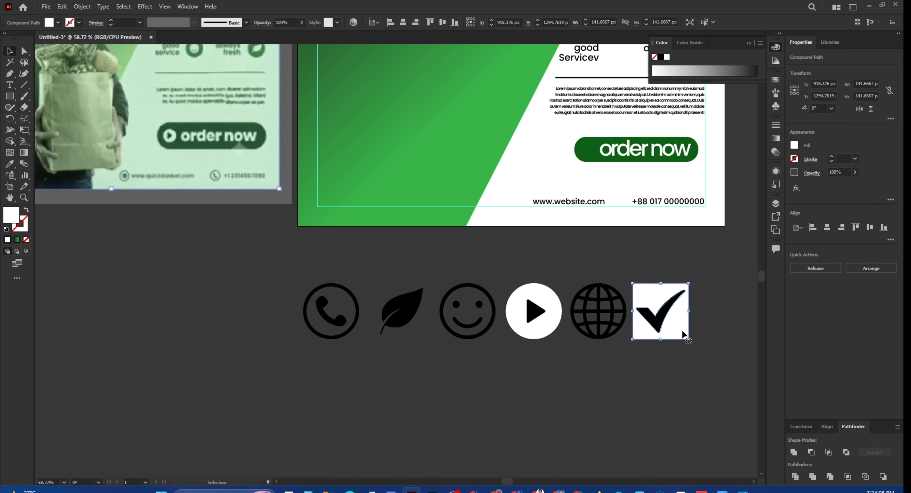
key(Delete)
- Sample the order button's green for the check mark and brighten its fill to 1bc927
click(657, 320)
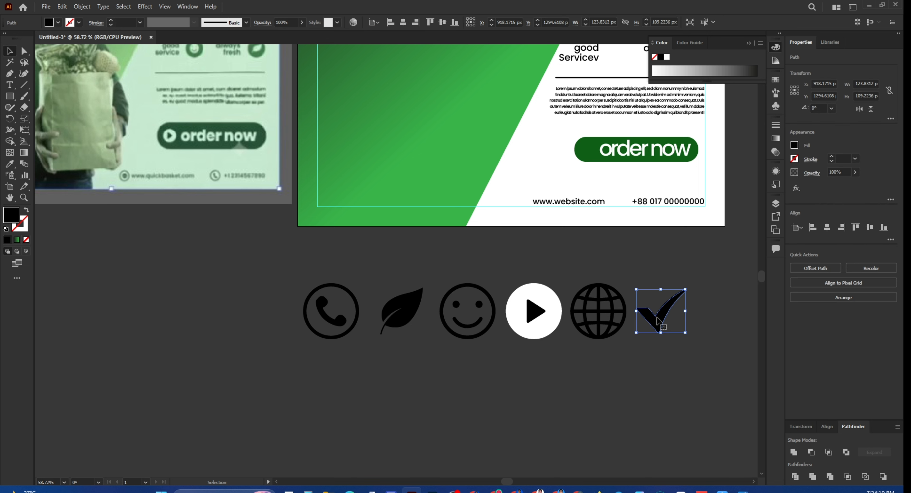
scroll(205, 189, up, 5)
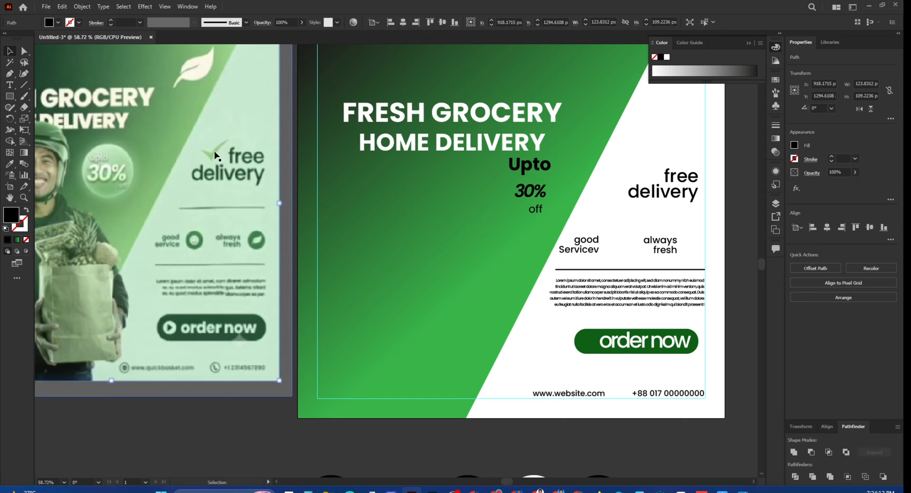
scroll(214, 150, down, 1)
click(11, 164)
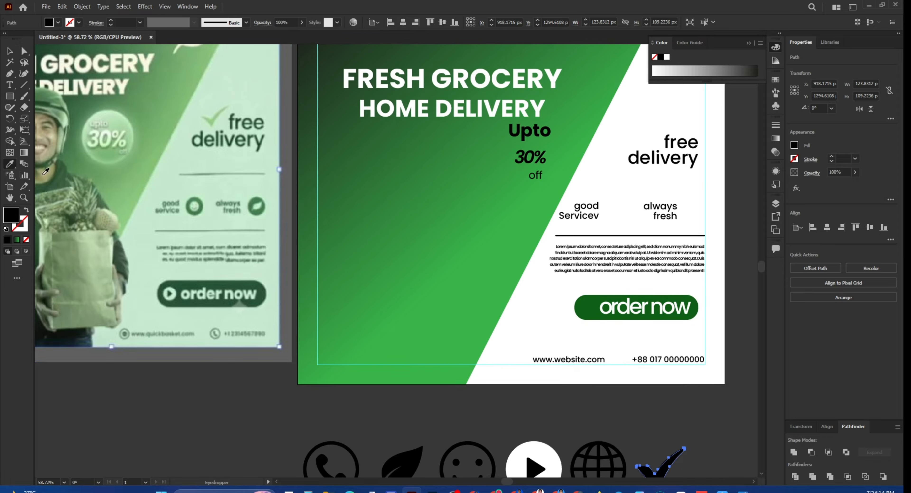
scroll(544, 302, down, 2)
click(598, 230)
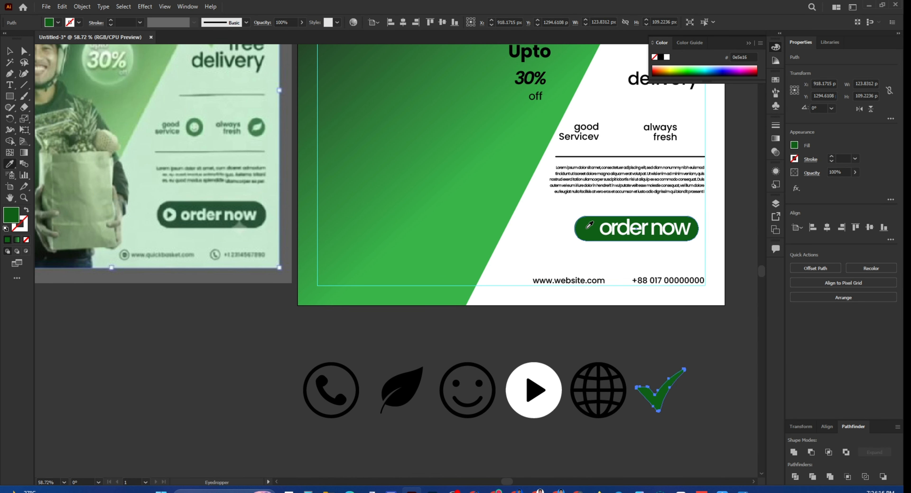
double_click(11, 215)
drag(497, 289, 493, 282)
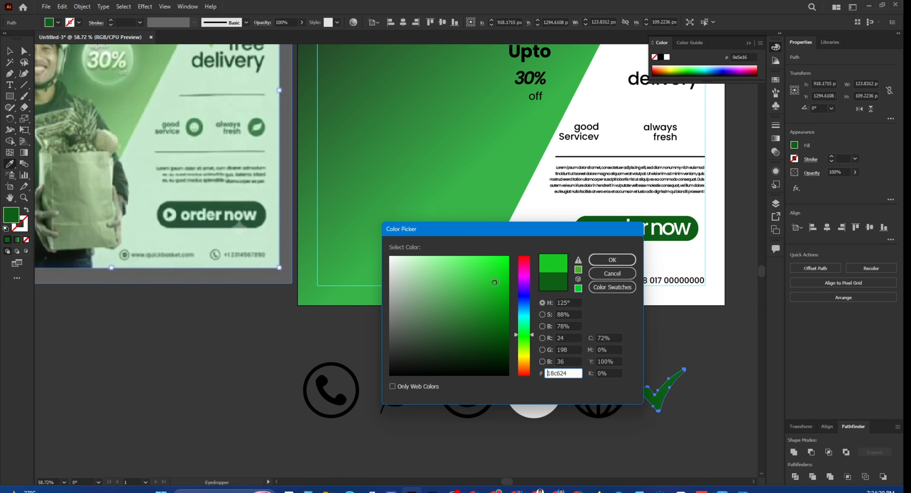
click(612, 260)
key(v)
click(699, 444)
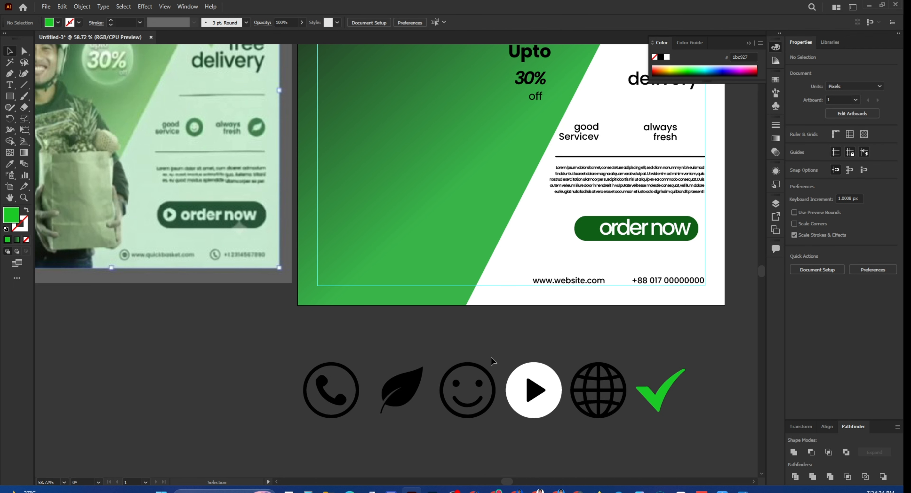
- Fill the leaf icon with white (ffffff)
scroll(436, 335, up, 3)
scroll(436, 334, down, 2)
click(406, 411)
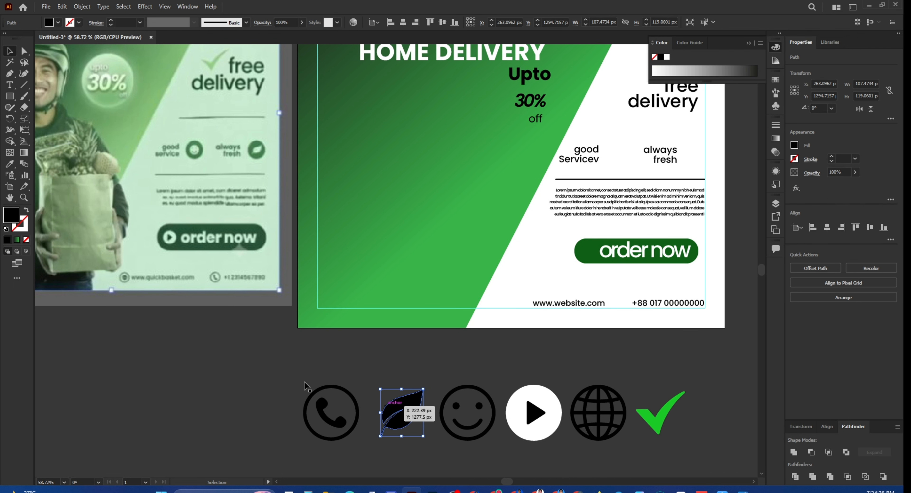
double_click(10, 215)
click(390, 257)
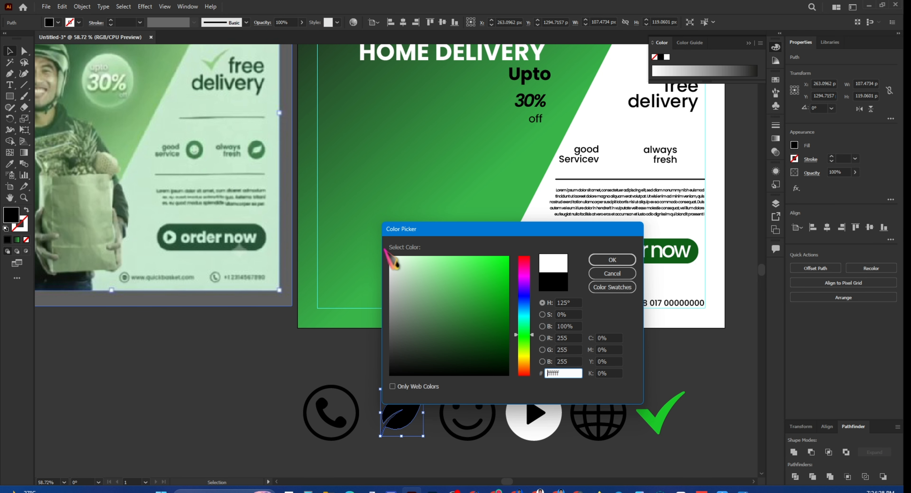
click(617, 261)
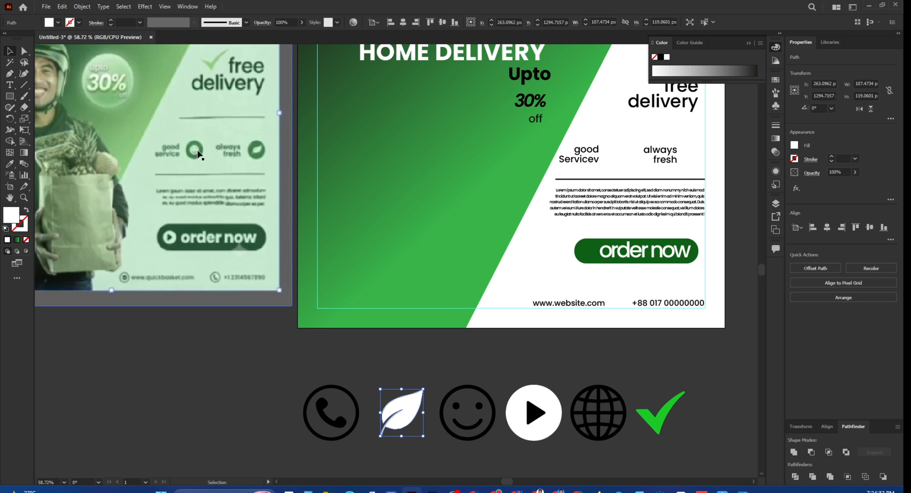
- Change the smiley icon's fill to white (ffffff)
drag(449, 374, 483, 432)
double_click(10, 215)
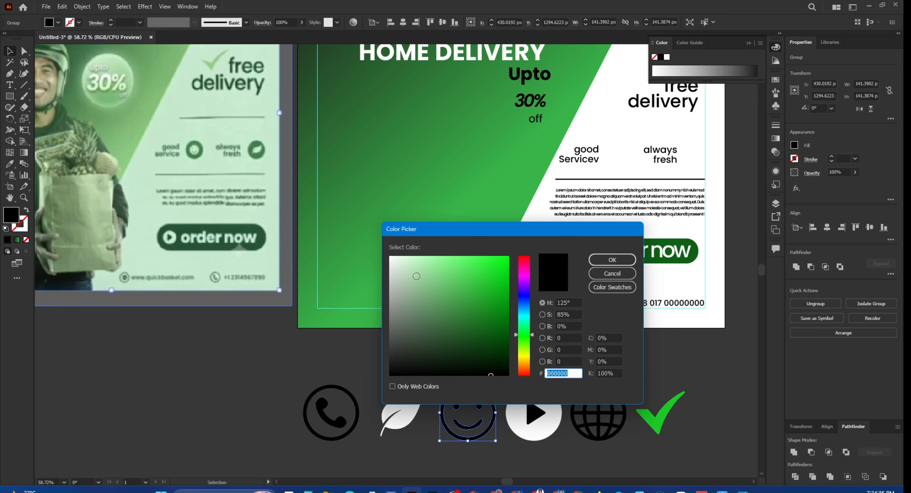
text(ffffff)
click(612, 259)
click(519, 373)
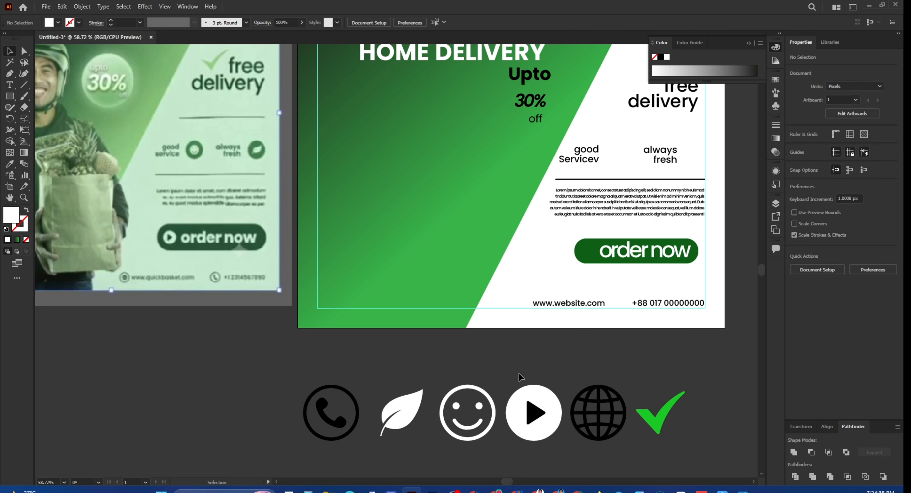
- Scale the check mark down to about 79 by 70 px and place it just before the word "free"
scroll(604, 365, up, 3)
scroll(606, 365, down, 3)
click(662, 422)
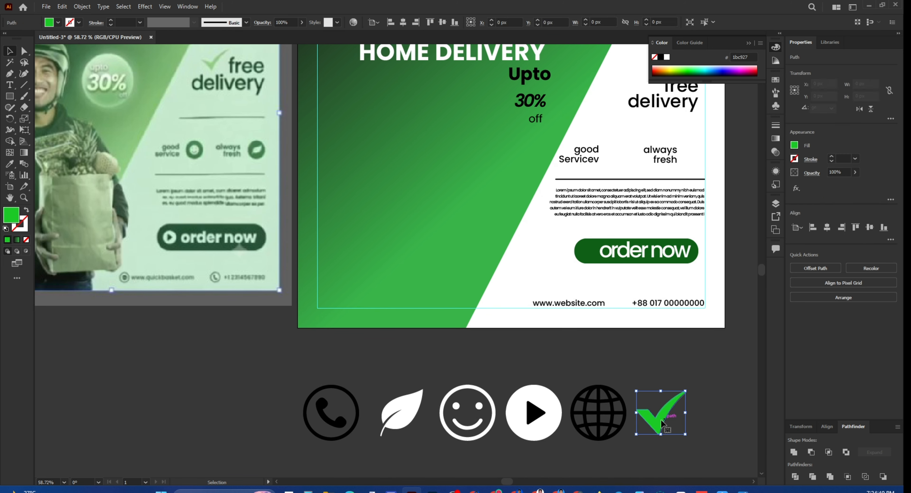
drag(661, 435, 656, 83)
scroll(663, 279, up, 3)
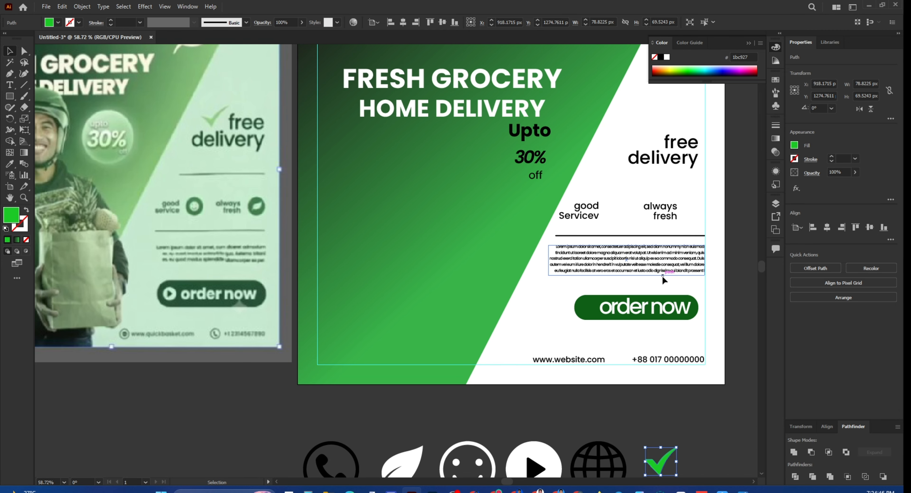
drag(659, 459, 653, 137)
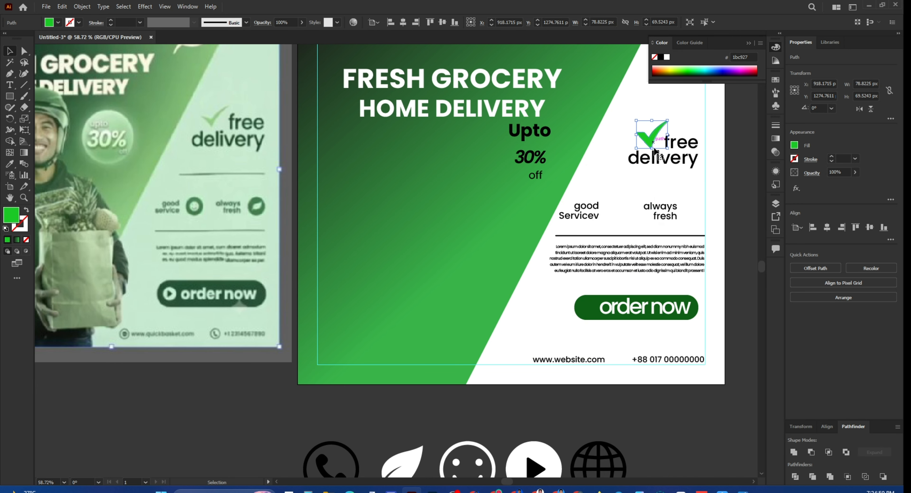
- Scale the play icon down to about 43 px and place it inside the order button before the text
scroll(661, 391, down, 6)
click(542, 360)
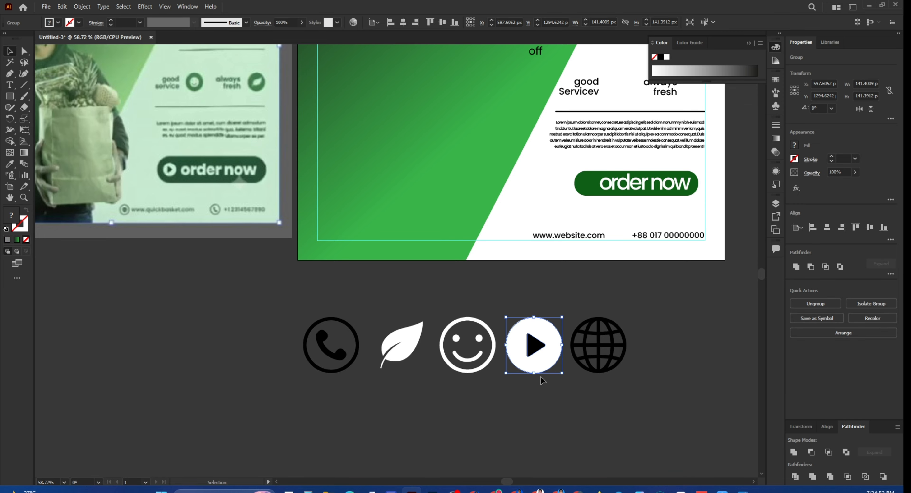
drag(533, 377, 587, 187)
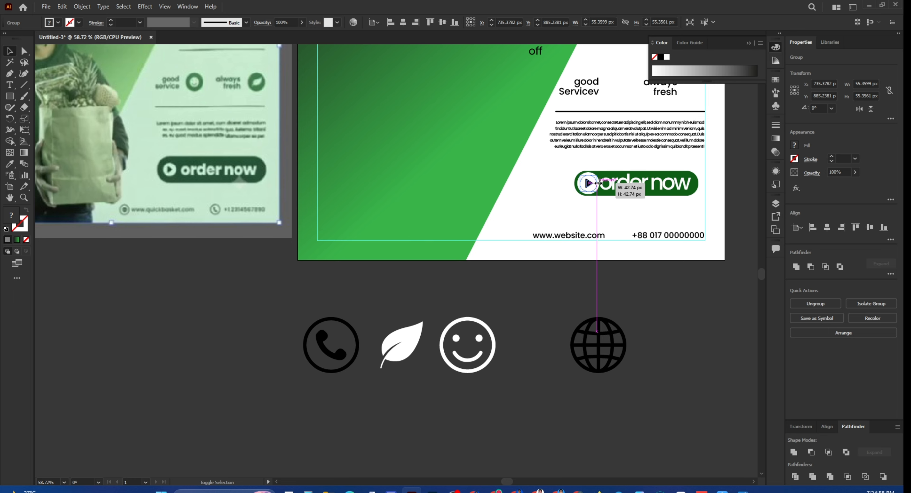
click(671, 328)
- Scale the globe icon down to about 14 px and place it just before the website address
click(617, 358)
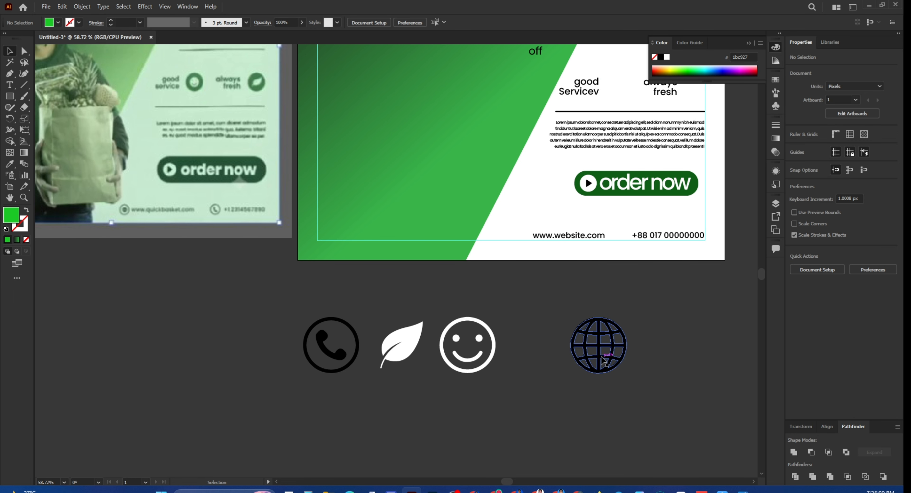
drag(598, 377, 563, 270)
key(z)
scroll(464, 259, up, 1)
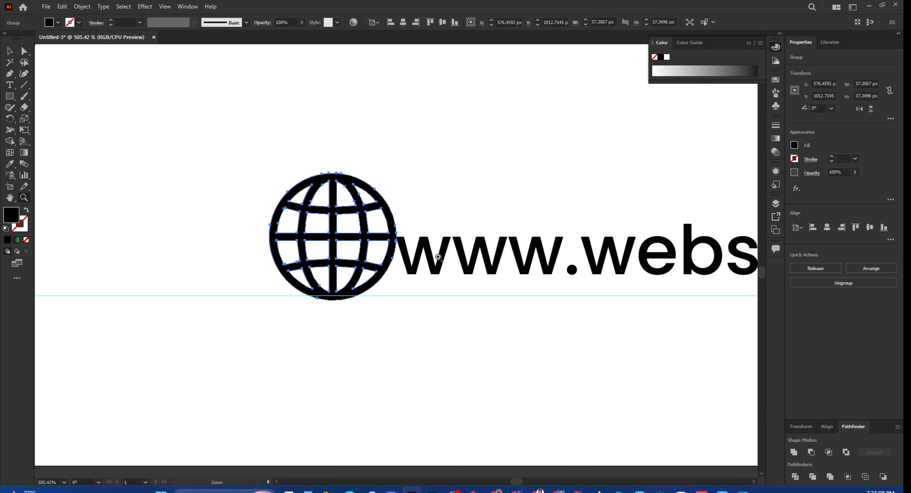
key(v)
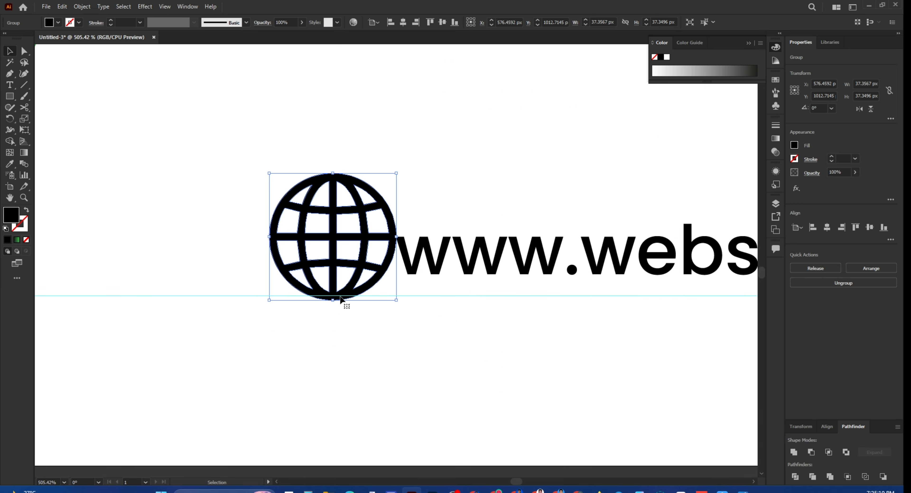
drag(334, 302, 352, 264)
key(ctrl+0)
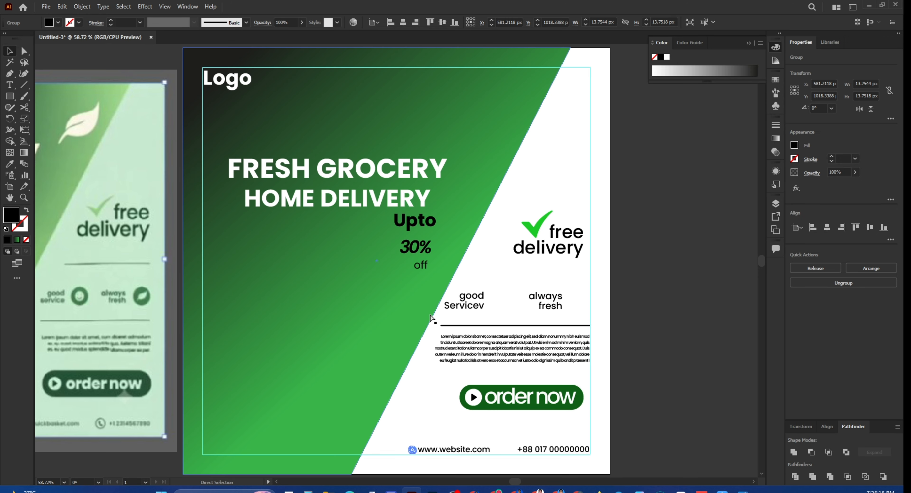
- Scale the phone icon down to about 16 px and place it just before the phone number
scroll(431, 318, down, 5)
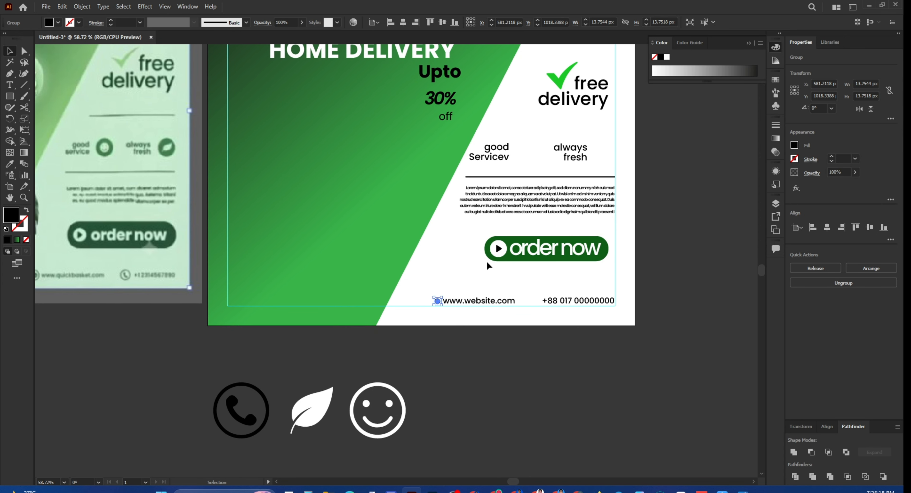
click(488, 388)
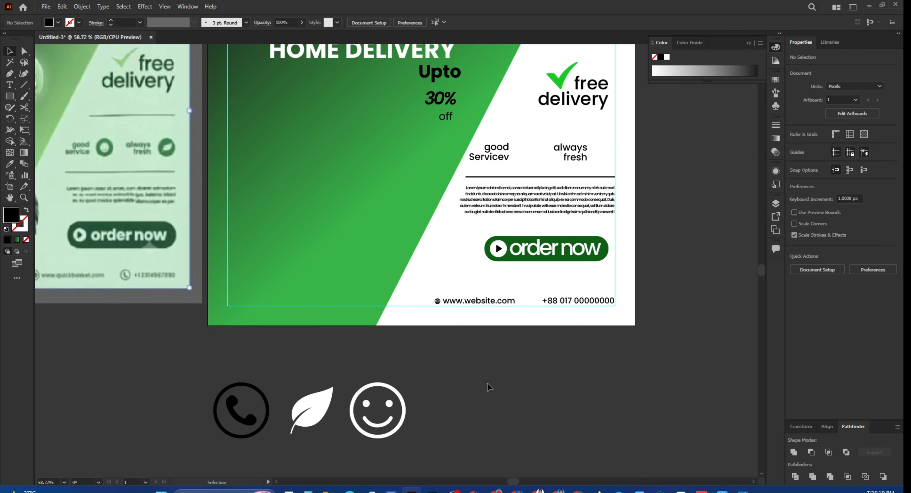
click(264, 427)
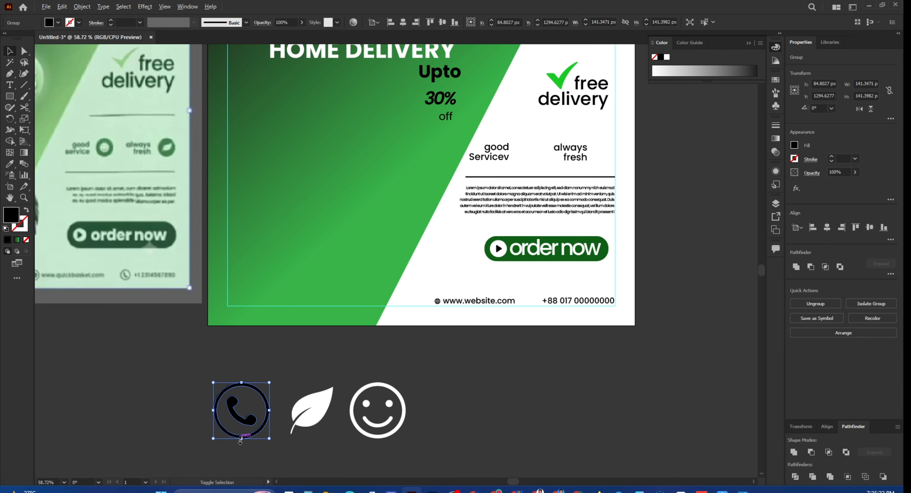
drag(240, 442, 570, 334)
key(z)
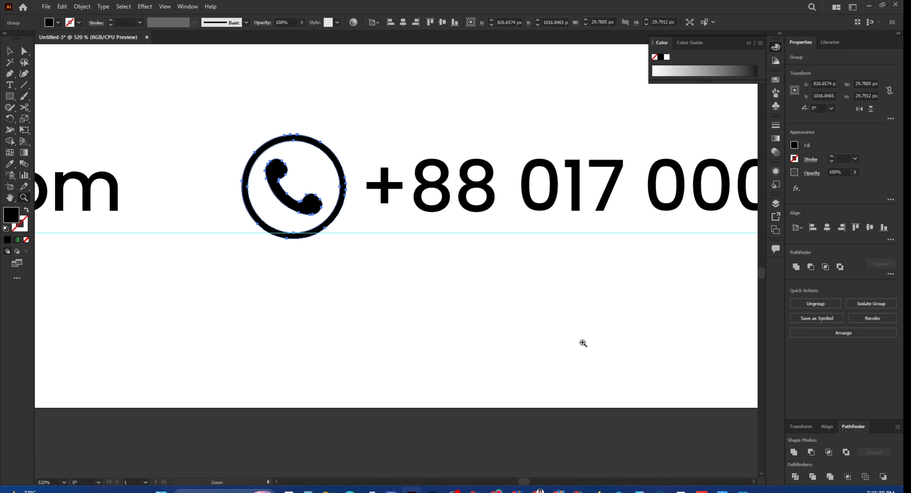
key(v)
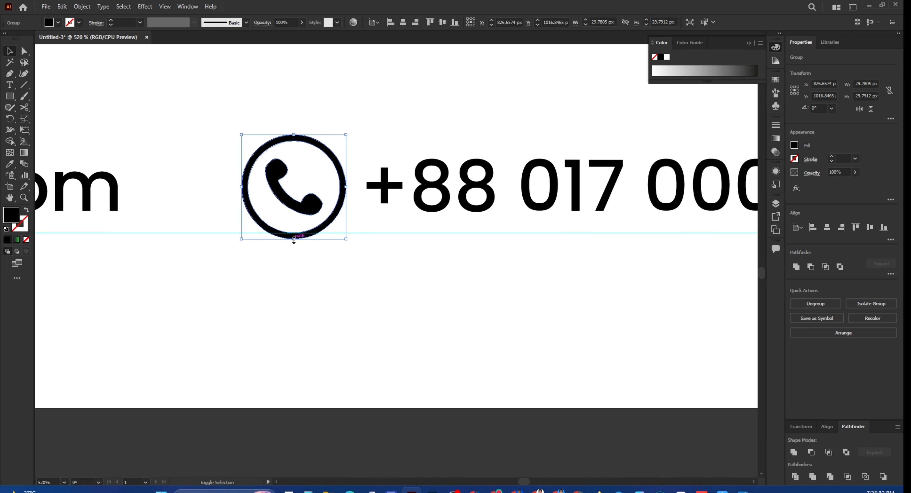
drag(293, 240, 321, 207)
key(ctrl+0)
key(a)
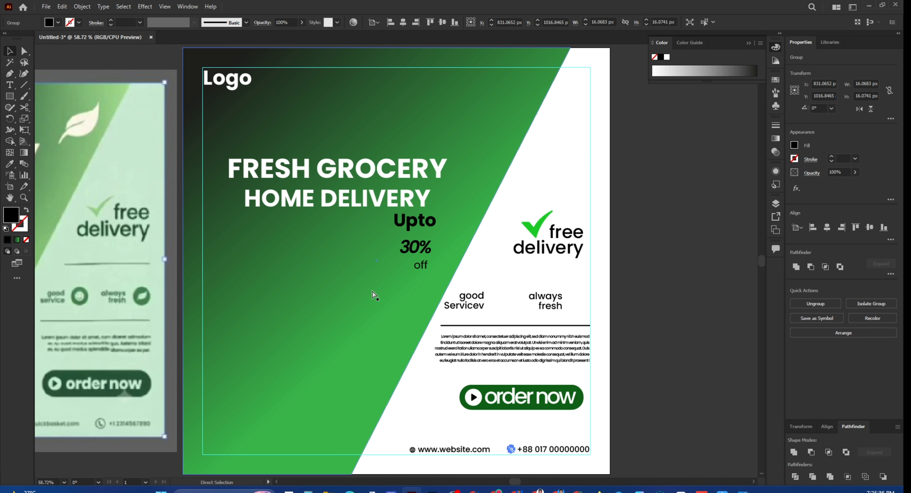
key(v)
- Draw a circle about 45 px wide beside "good Servicev" and place a copy beside "always fresh"
scroll(487, 343, down, 3)
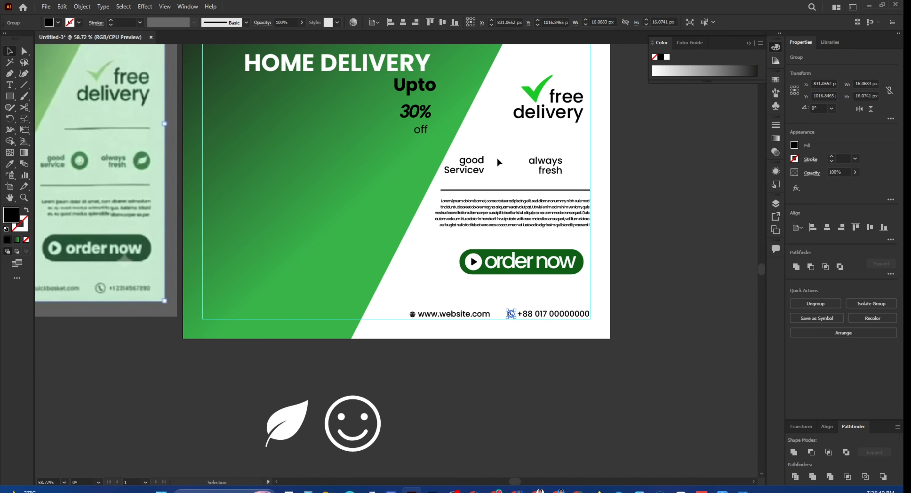
click(9, 96)
drag(8, 97, 53, 123)
mouse_move(491, 156)
mouse_down()
mouse_move(510, 175)
mouse_move(575, 172)
mouse_up()
key(v)
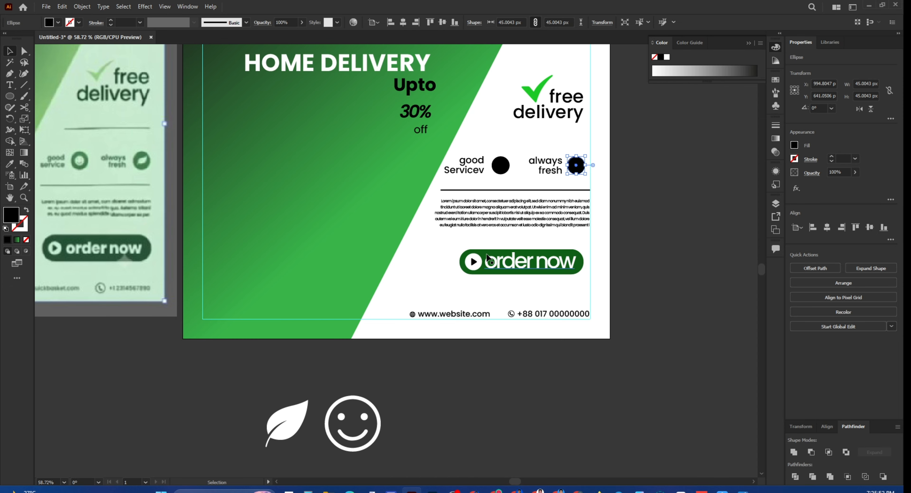
- Recolour both circles with the dark green sampled from the order button using the Eyedropper
click(10, 164)
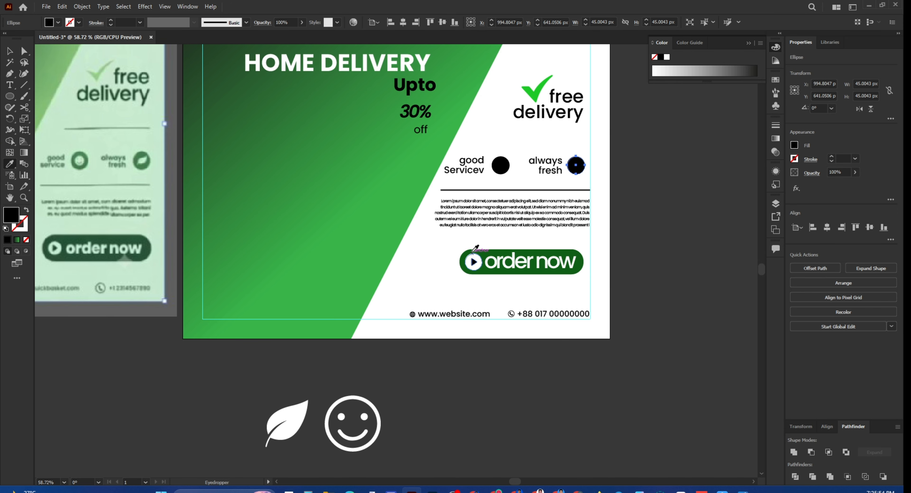
click(471, 249)
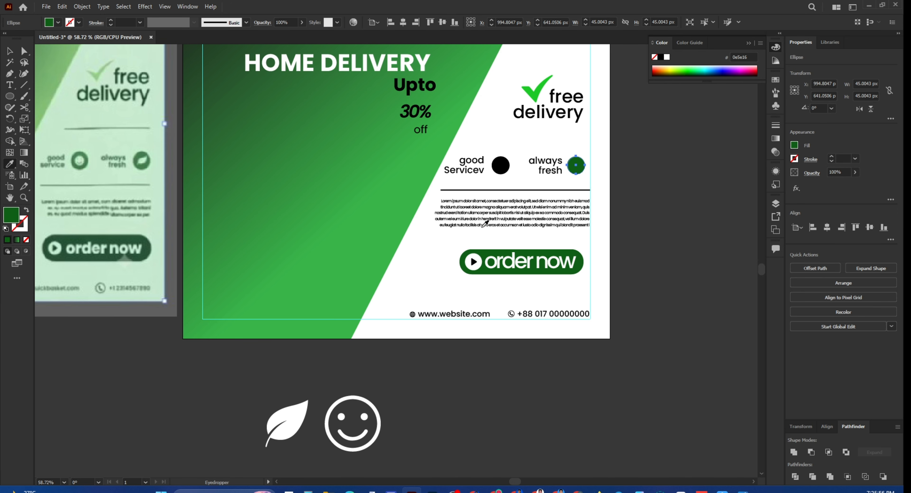
key(v)
click(501, 165)
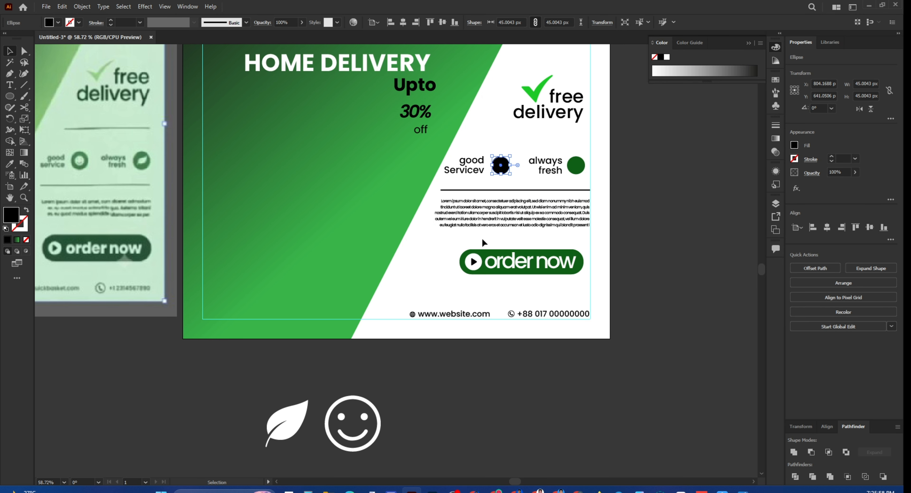
click(10, 164)
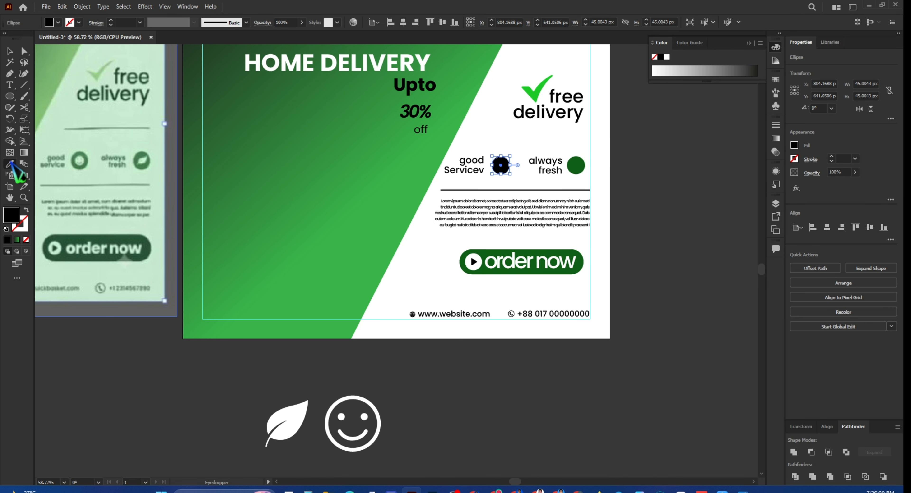
click(473, 250)
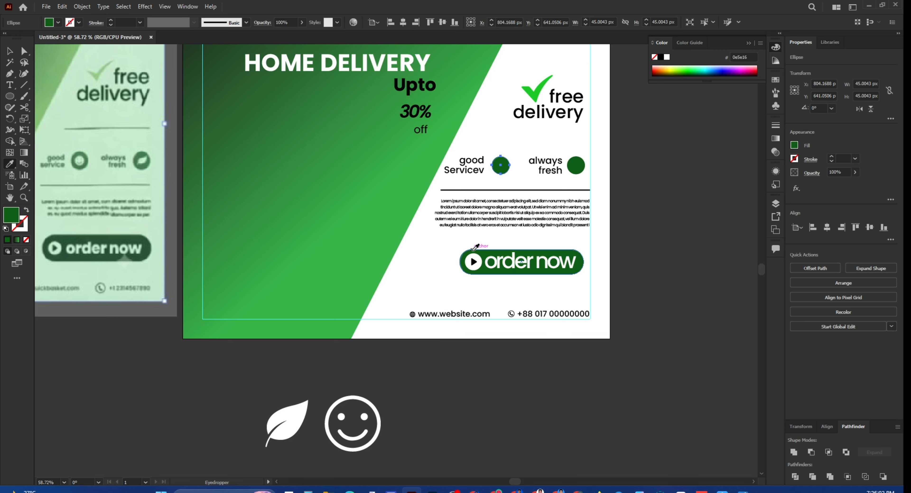
key(v)
- Scale the smiley icon down to about 30 px and centre it on the circle beside "good Servicev"
click(410, 442)
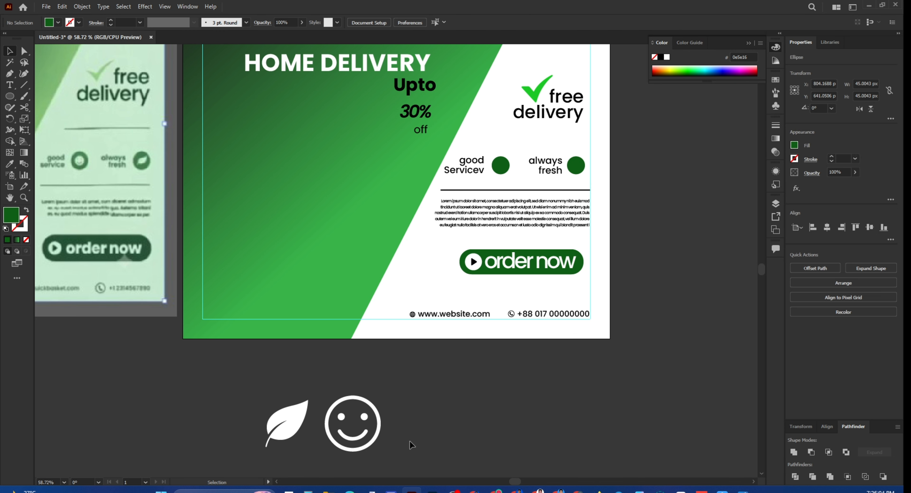
drag(400, 458, 310, 383)
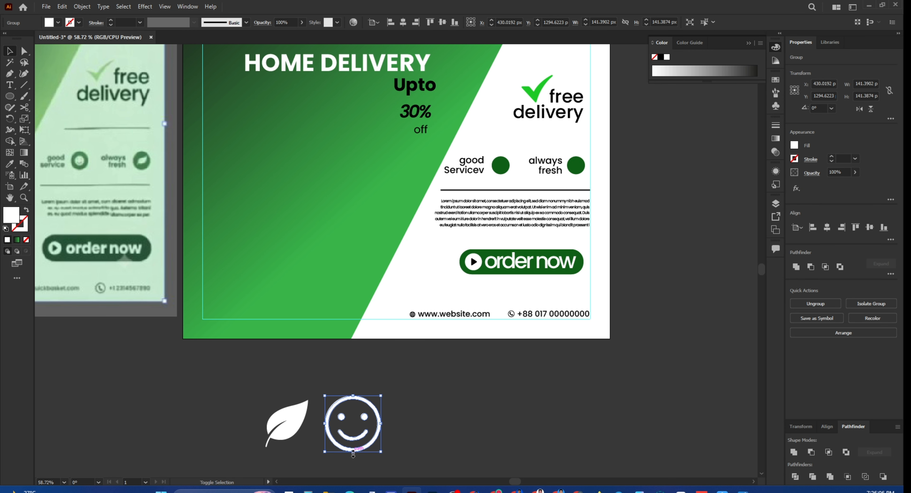
drag(353, 453, 353, 427)
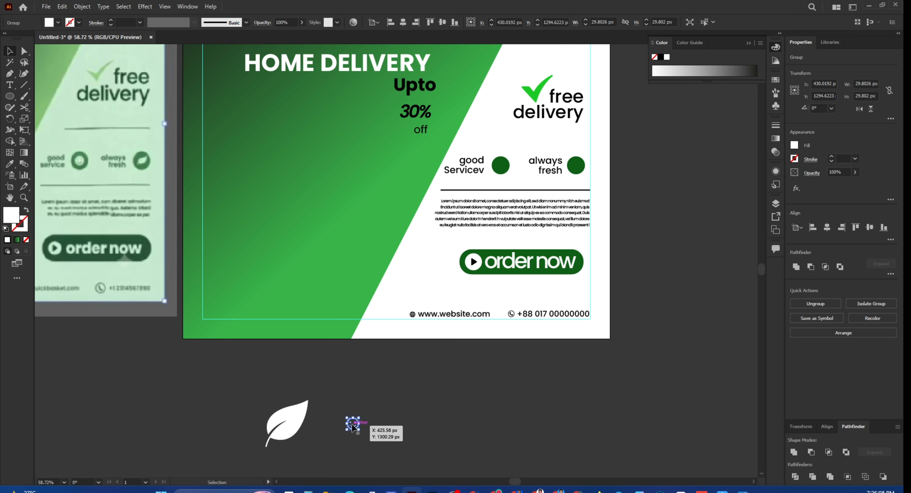
shift+click(504, 170)
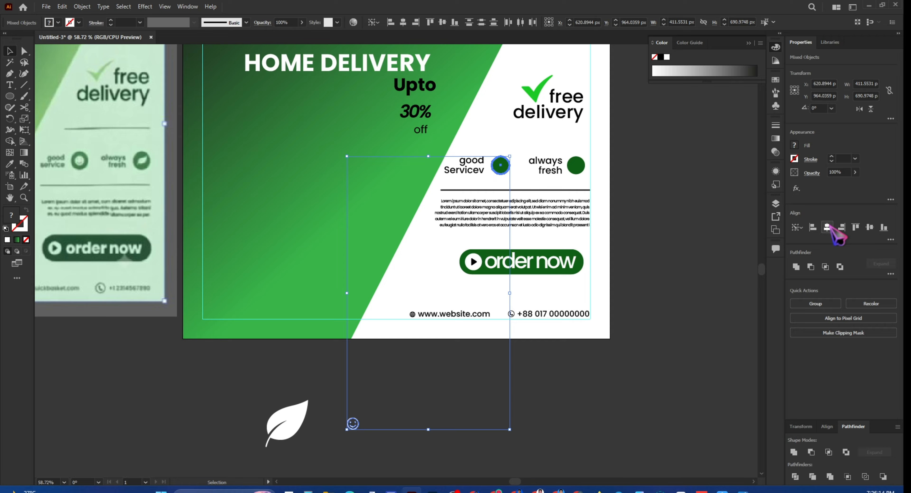
click(827, 228)
click(869, 228)
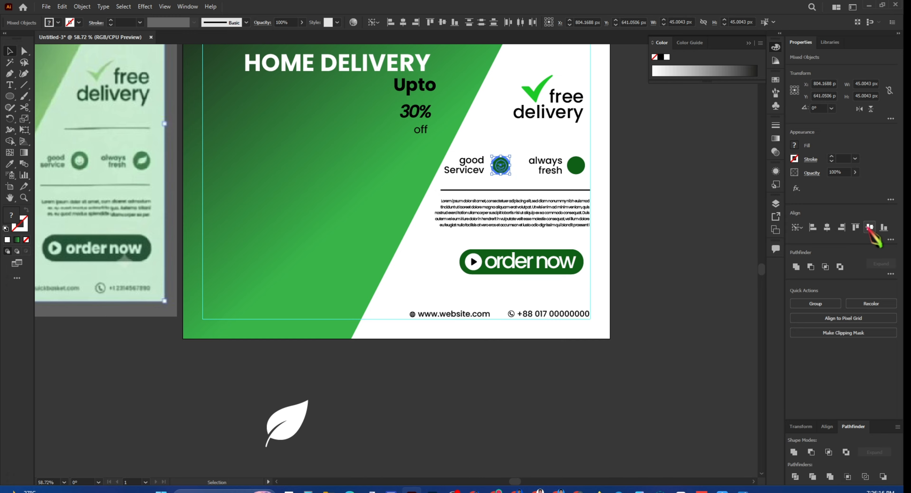
- Undo the smiley's vertical alignment and bring the icon to the front of the stacking order
click(716, 297)
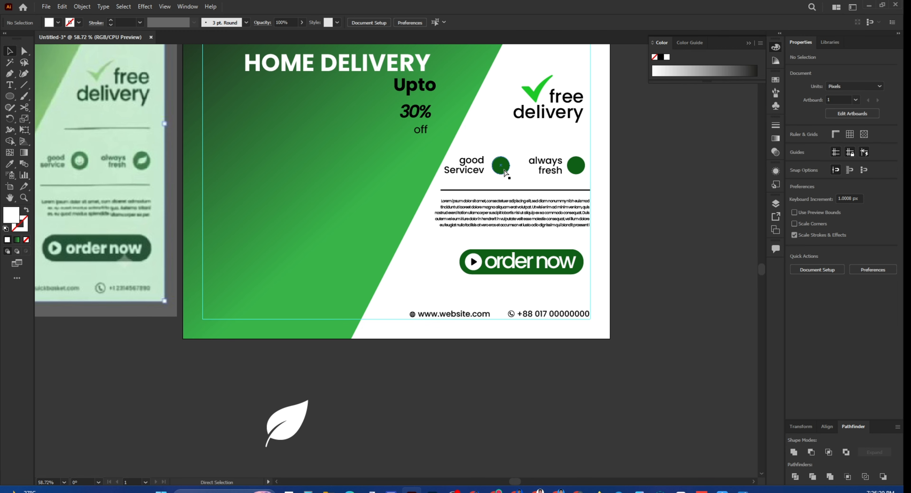
drag(504, 173, 499, 426)
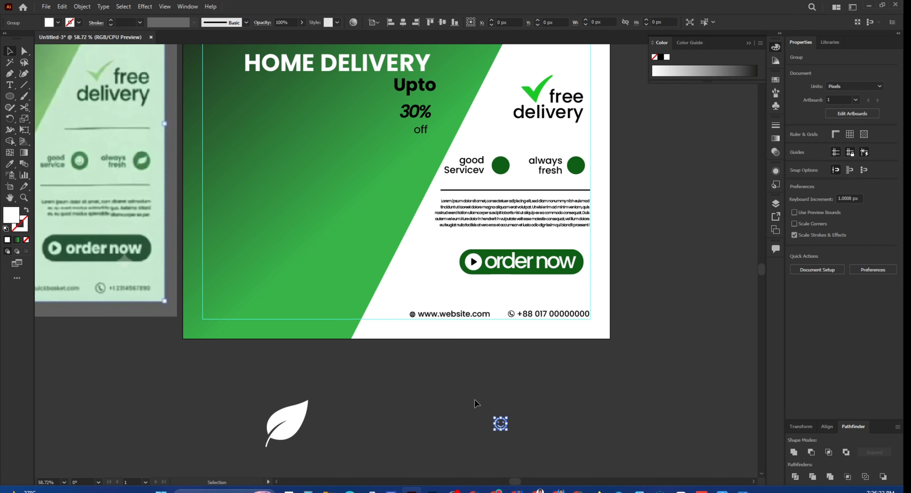
right_click(499, 428)
mouse_move(534, 381)
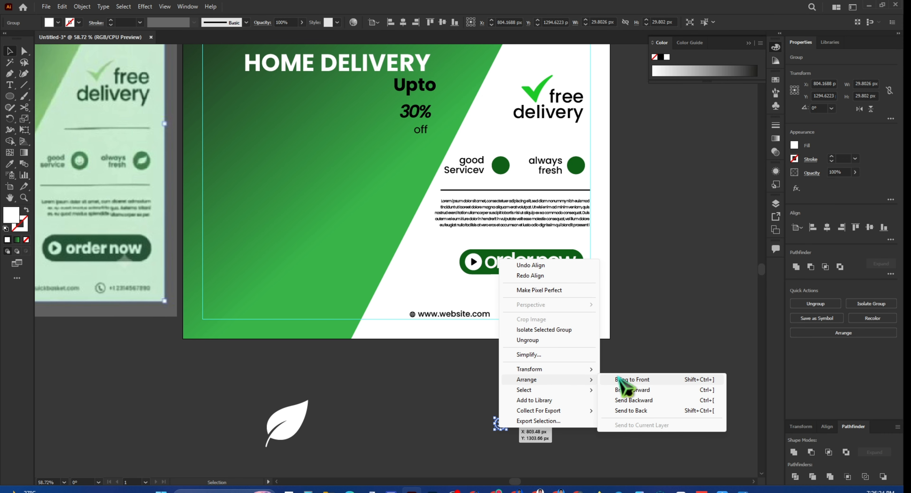
click(625, 381)
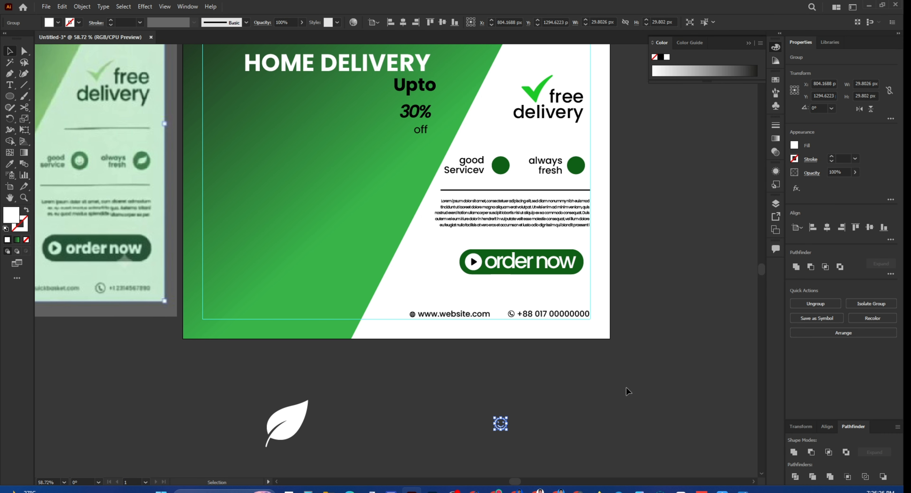
- Centre the smiley icon vertically on the green circle beside "good Servicev"
shift+click(504, 172)
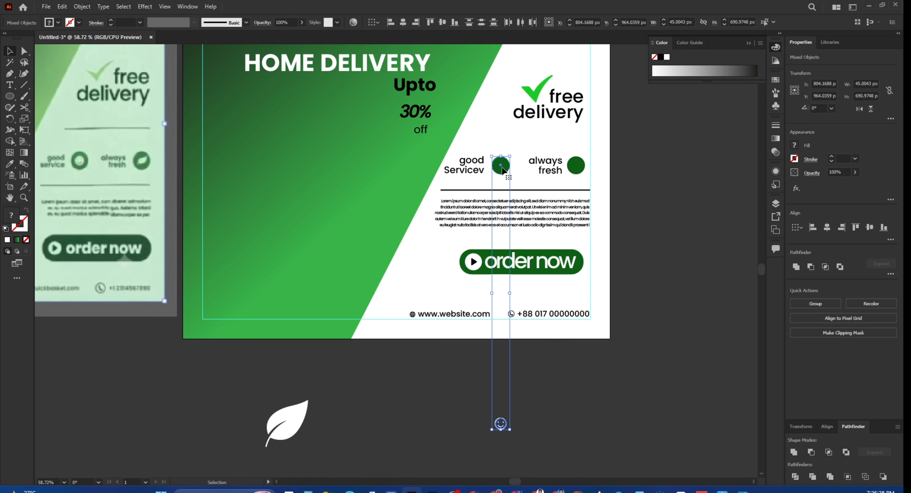
click(870, 228)
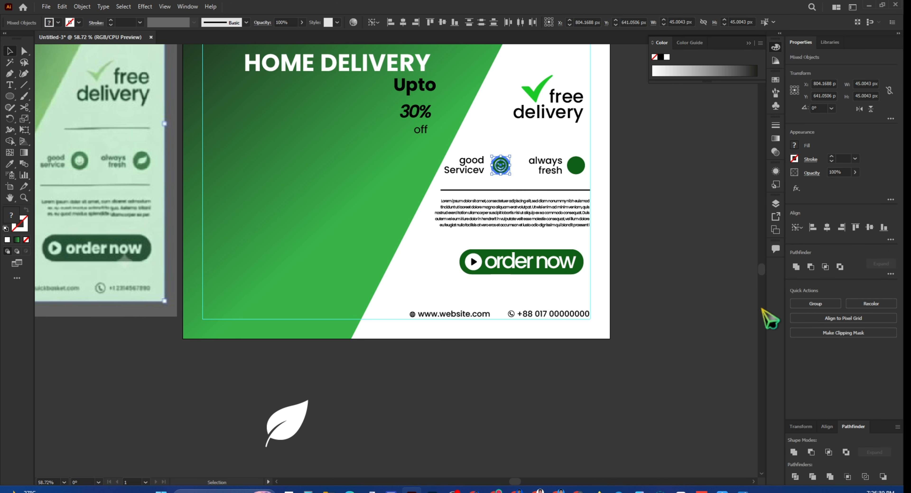
scroll(764, 313, down, 5)
scroll(495, 295, up, 5)
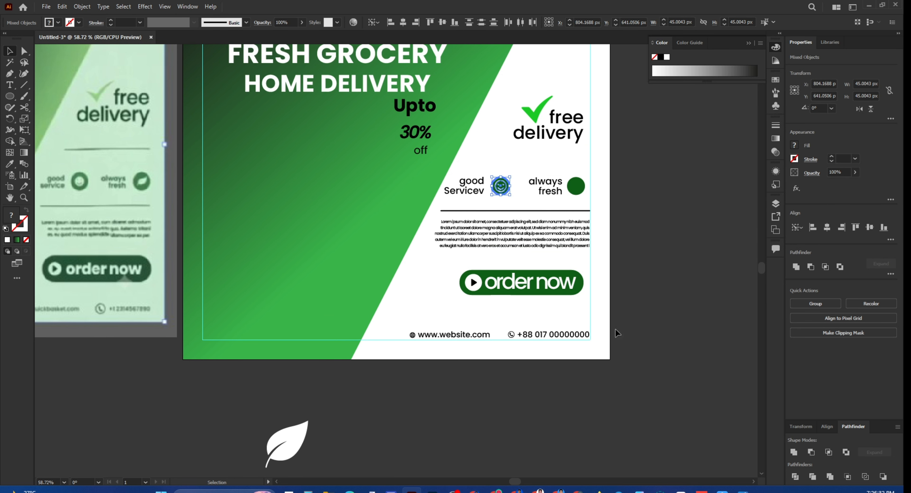
click(681, 333)
- Bring the white leaf icon to the front of the stacking order
right_click(289, 444)
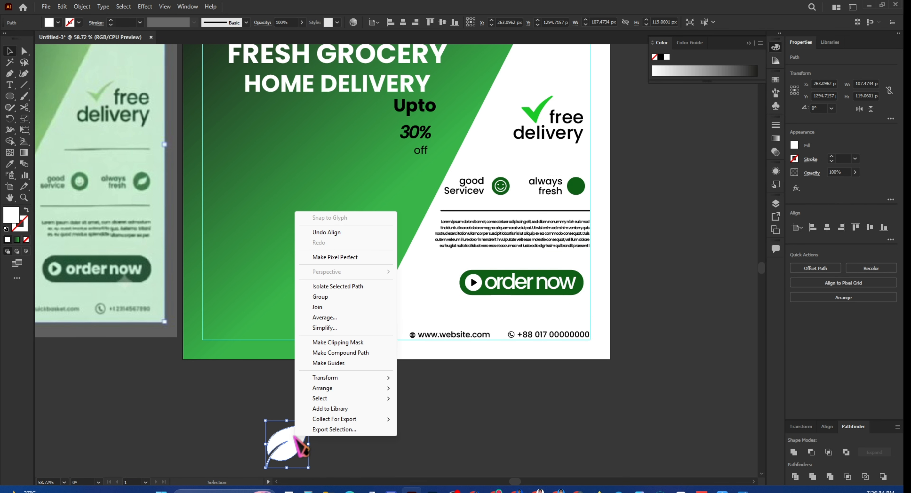
mouse_move(329, 392)
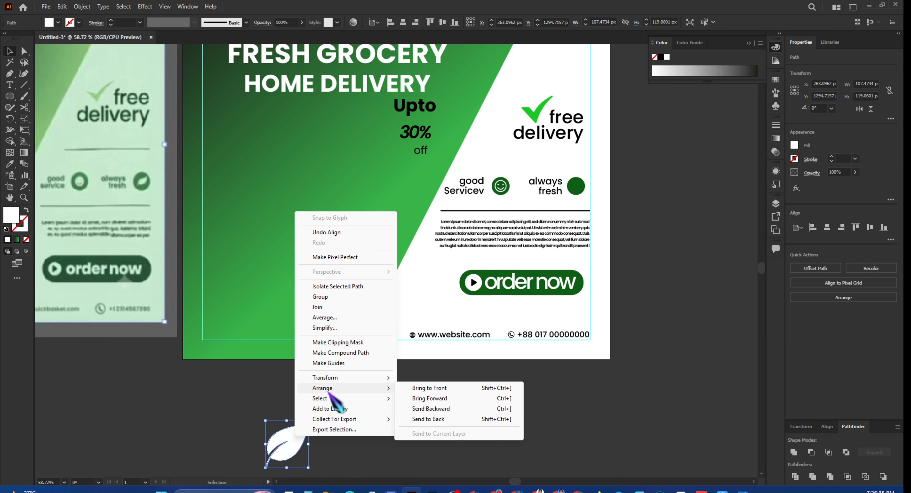
click(431, 389)
click(466, 415)
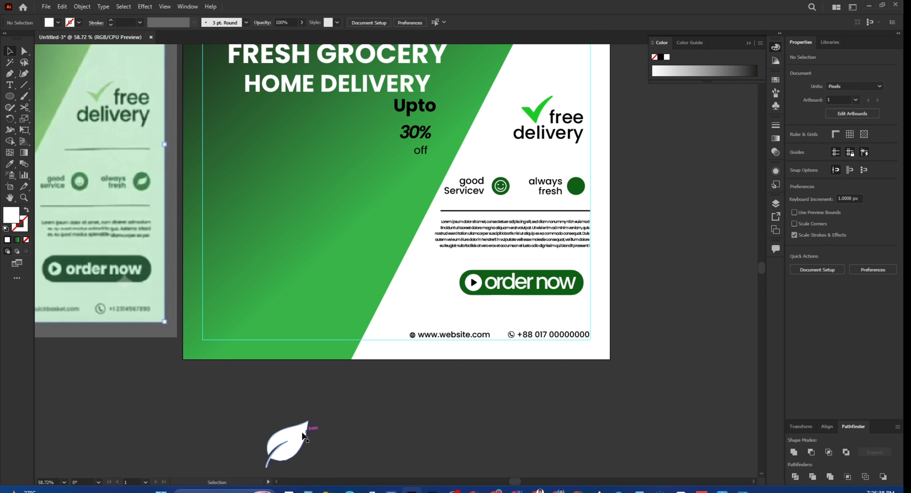
- Scale the white leaf down to about 40 px wide and centre it on the green circle beside "always fresh"
click(290, 445)
drag(288, 469, 295, 439)
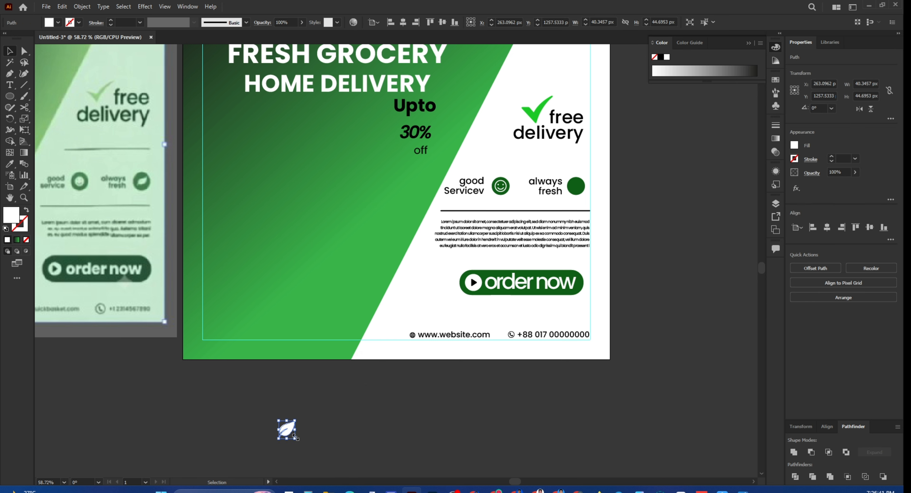
shift+click(577, 188)
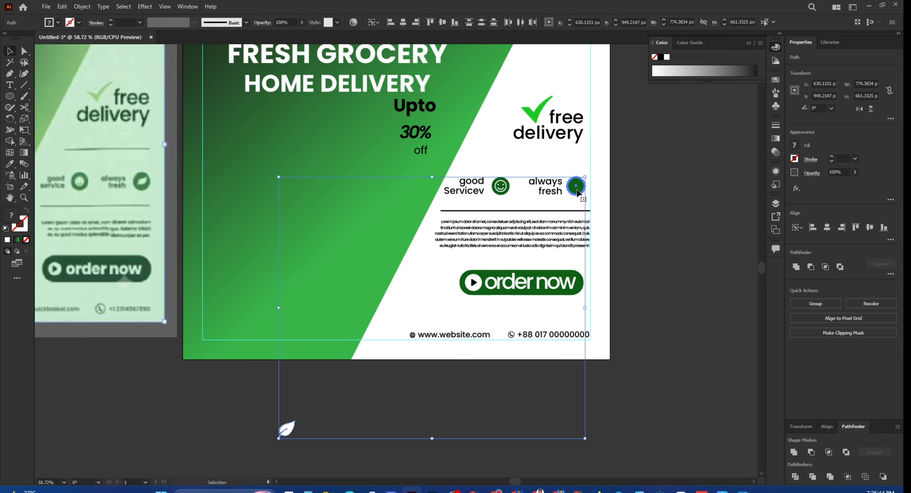
click(827, 228)
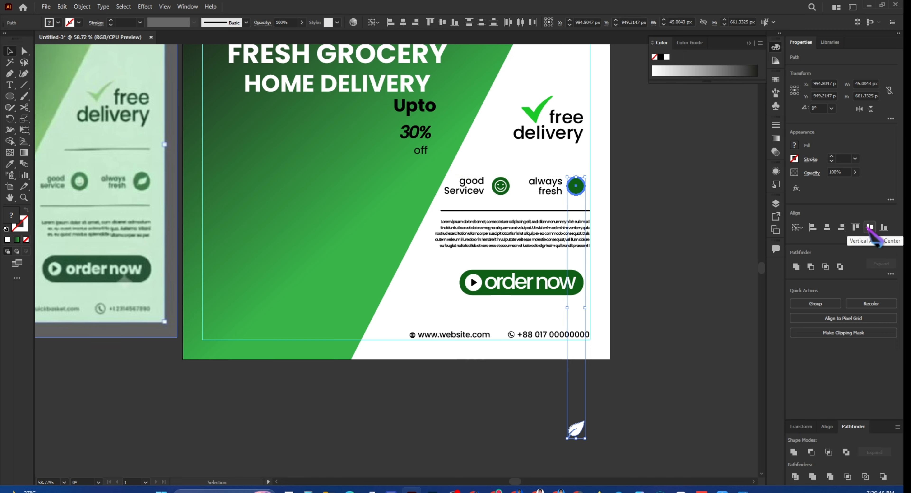
click(868, 227)
click(720, 287)
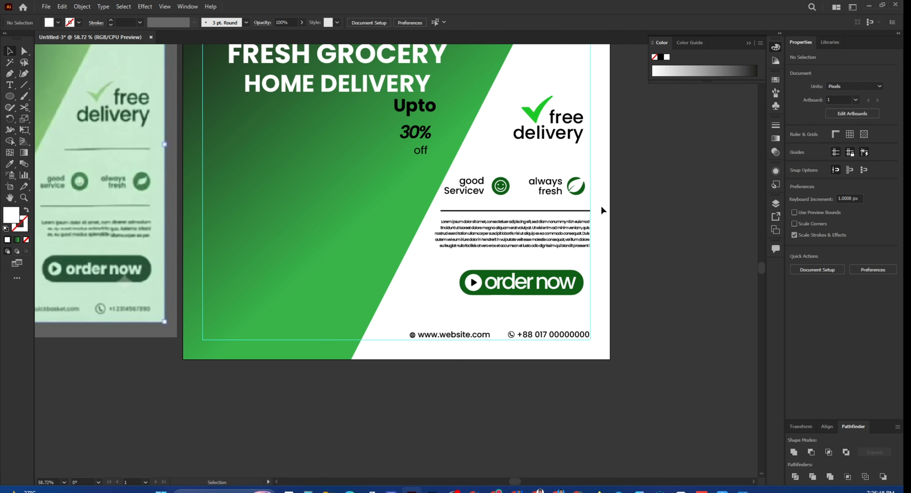
- Shrink the leaf inside the "always fresh" circle to about 22 by 25 px
click(579, 193)
drag(579, 193, 576, 190)
click(668, 264)
scroll(679, 270, up, 5)
- Place an enlarged copy of the white leaf near the upper end of the green panel's slanted edge, as in the reference
click(577, 322)
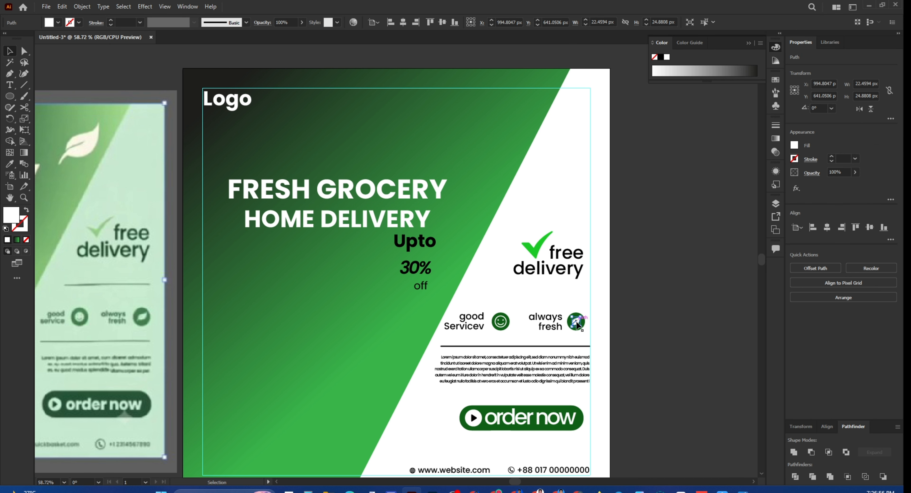
drag(580, 322, 576, 322)
key(ctrl+z)
key(v)
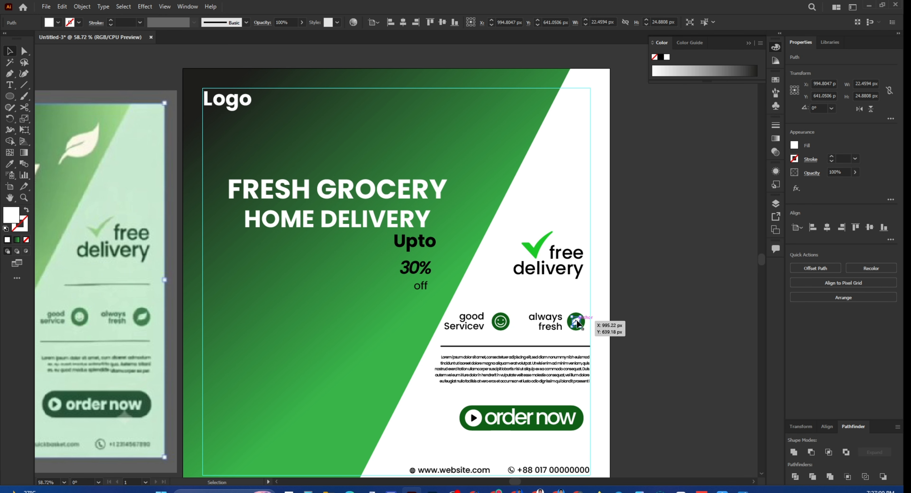
drag(578, 322, 505, 145)
click(687, 252)
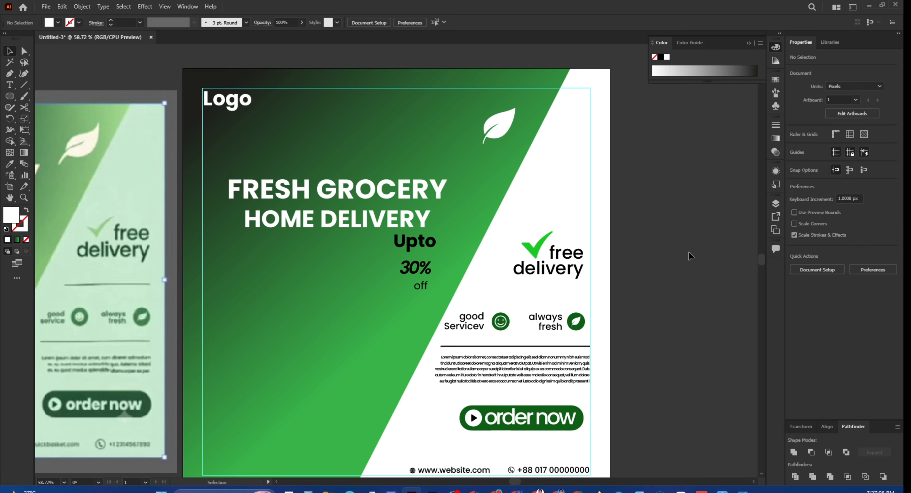
drag(664, 248, 755, 235)
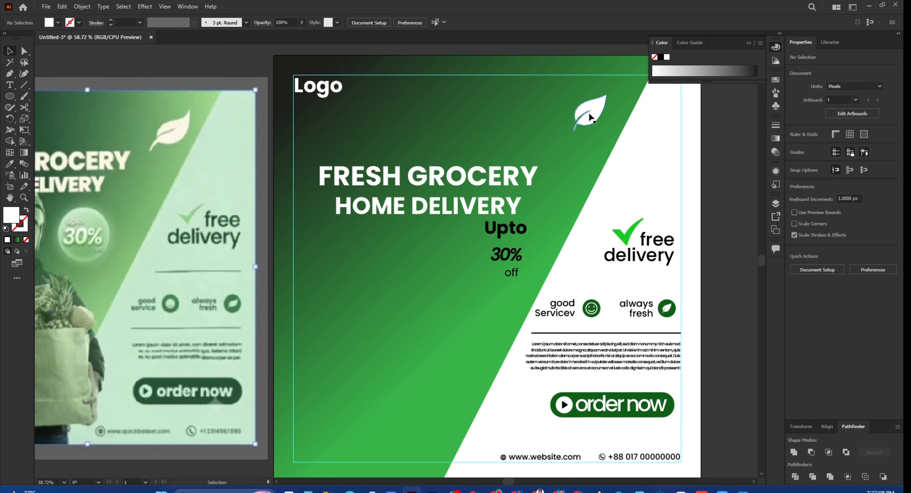
drag(588, 112, 601, 103)
click(551, 233)
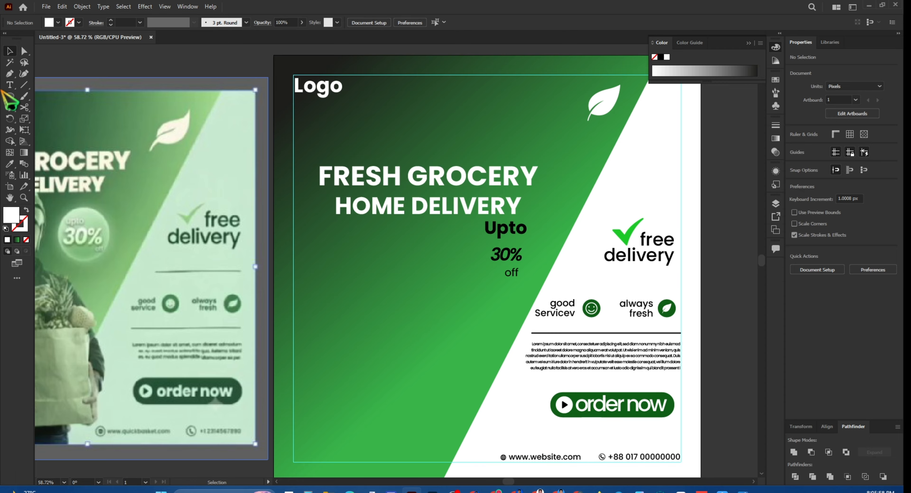
- Draw a circle about 181 px in diameter over the "Upto 30% off" text and fill it with the check mark's green
click(9, 96)
drag(474, 221, 526, 293)
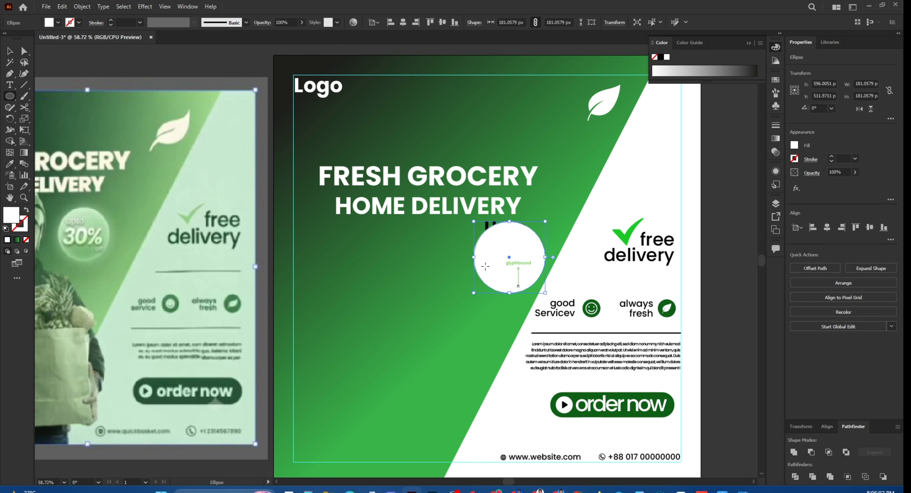
click(9, 51)
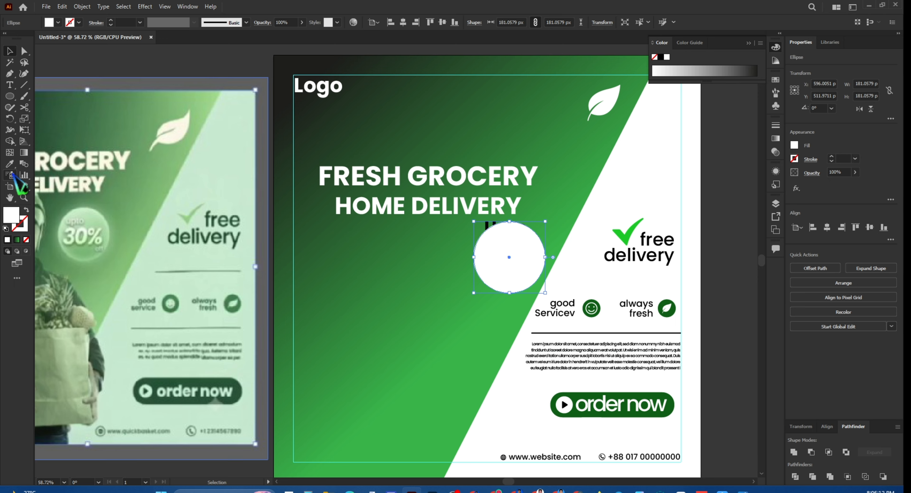
click(10, 164)
click(626, 235)
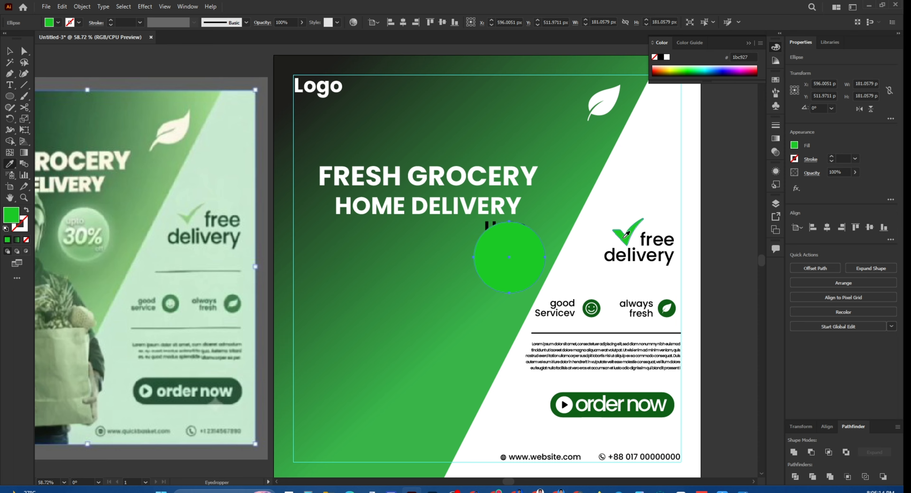
key(v)
- Add a 10 pt white stroke to the green discount circle
click(395, 284)
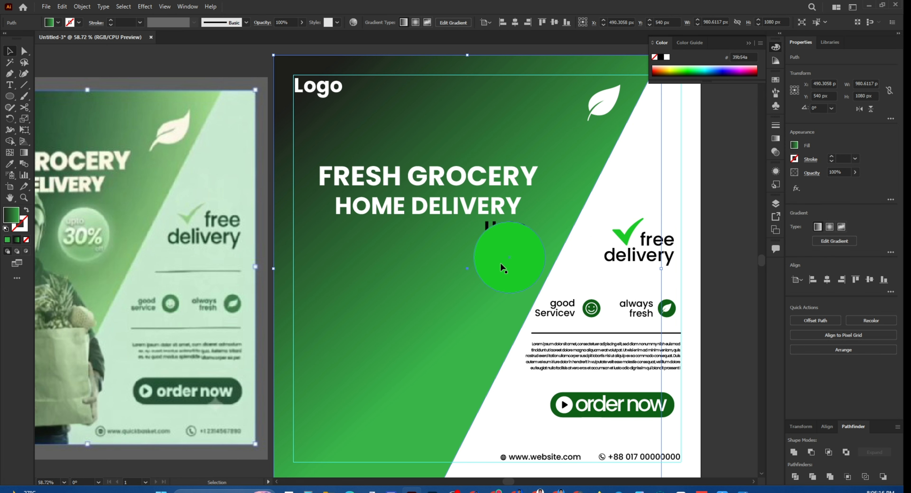
click(500, 265)
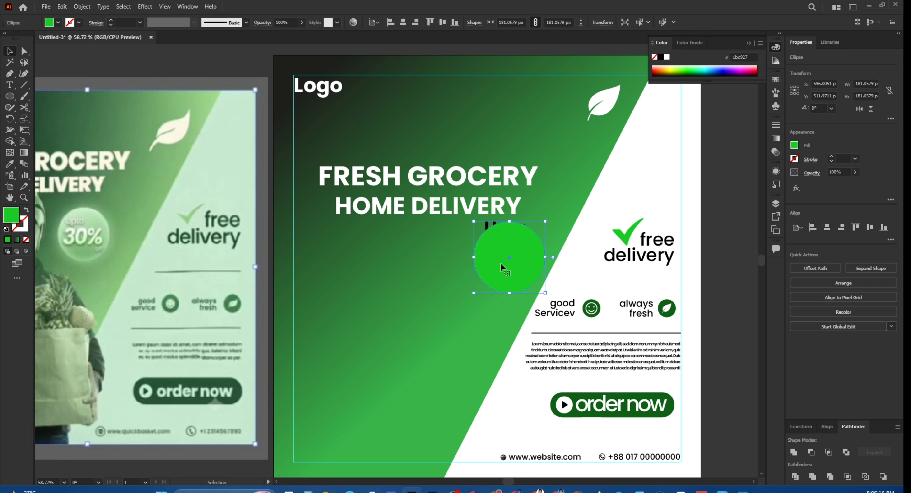
click(807, 160)
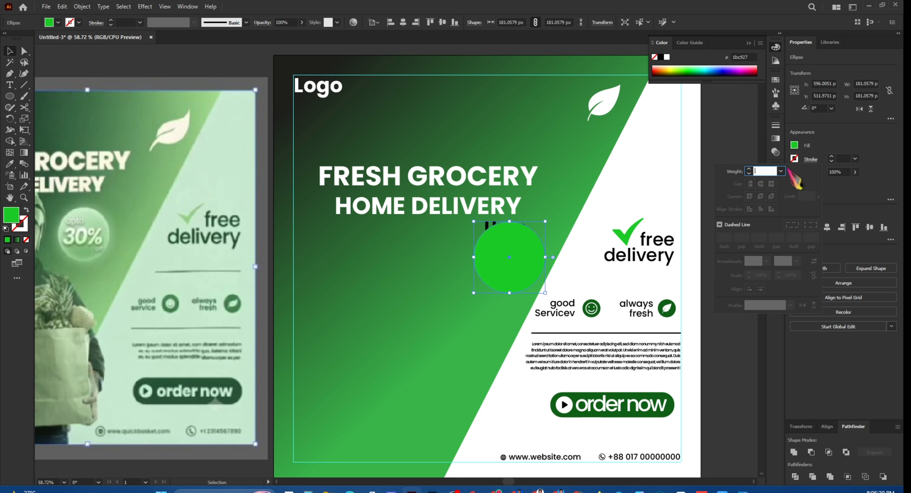
click(831, 157)
click(832, 157)
click(832, 156)
click(831, 157)
click(831, 156)
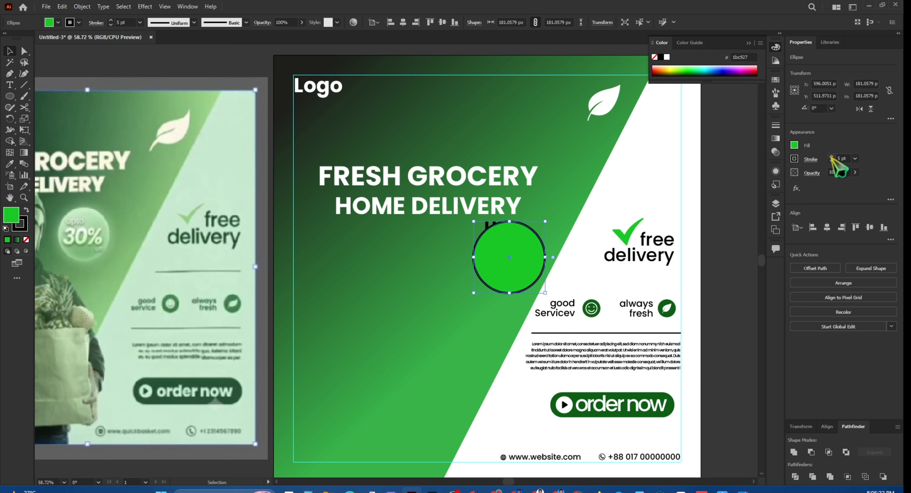
click(831, 157)
click(832, 157)
click(831, 156)
click(831, 157)
click(830, 156)
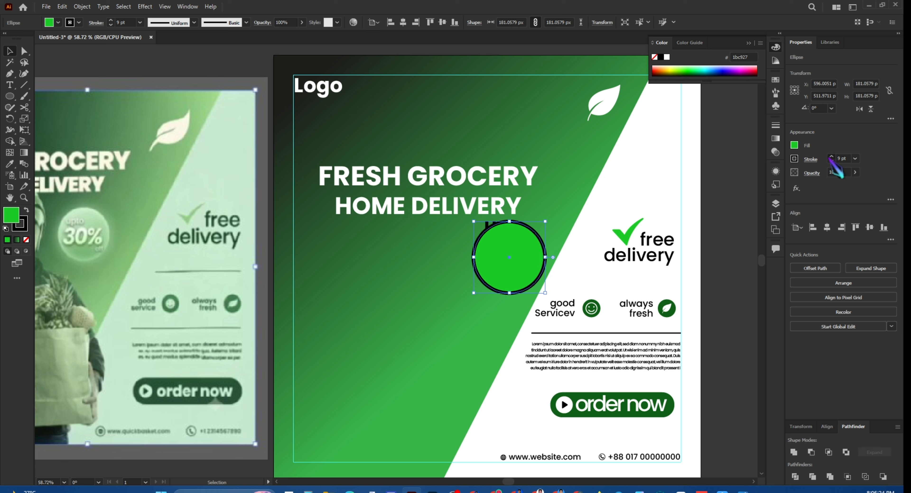
click(831, 157)
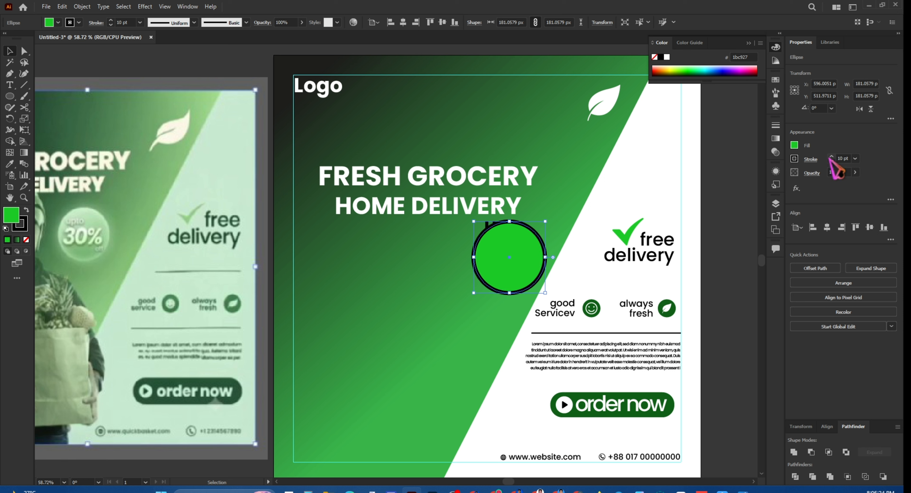
click(795, 160)
click(706, 192)
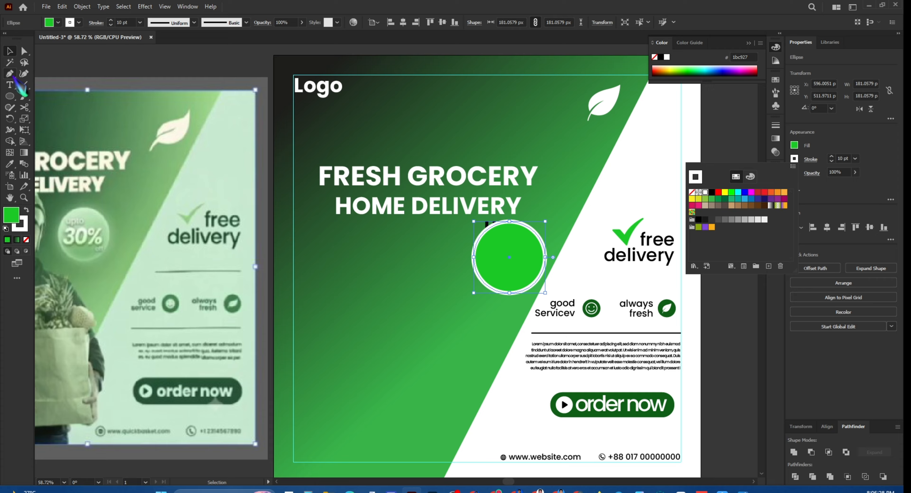
click(10, 51)
- Move the green circle off the discount text so it sits to the left of "Upto 30% off"
click(508, 307)
click(494, 266)
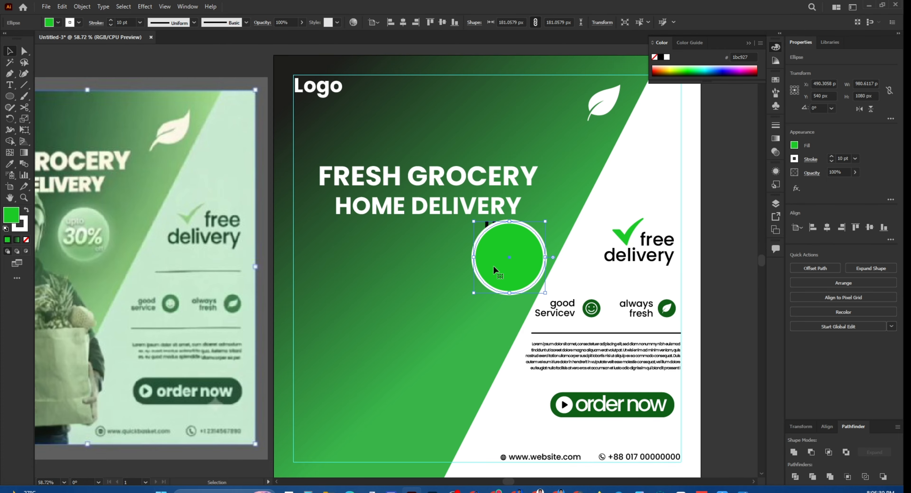
drag(494, 266, 416, 266)
drag(519, 278, 493, 223)
key(ctrl+z)
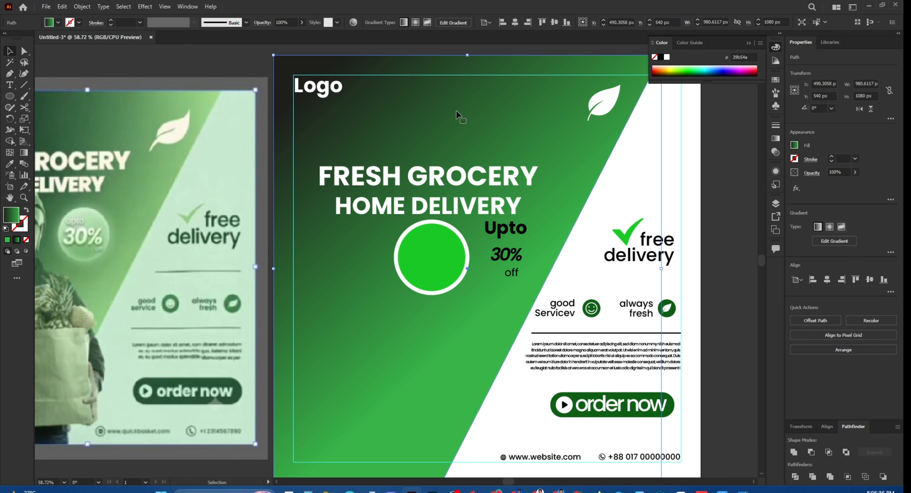
key(a)
key(ctrl+shift+a)
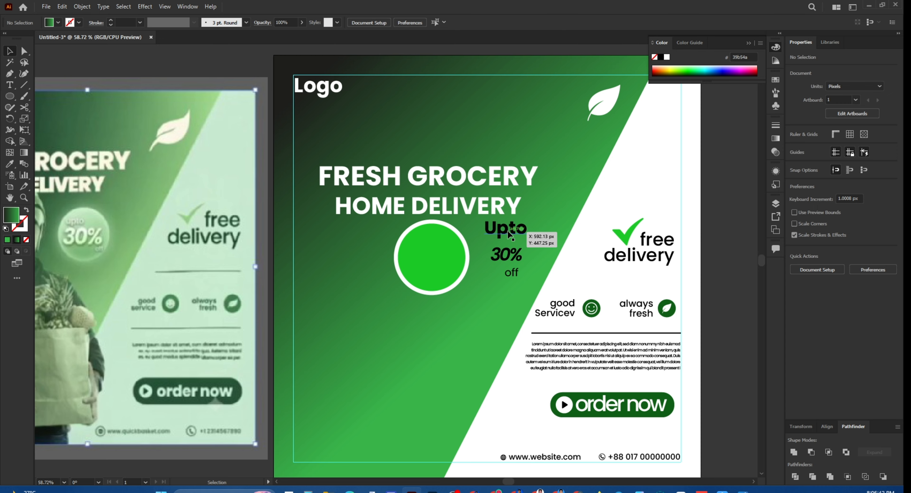
- Scale "Upto" down to about 26 pt and "30%" up to about 60 pt, stacking "off" closely beneath them
click(517, 236)
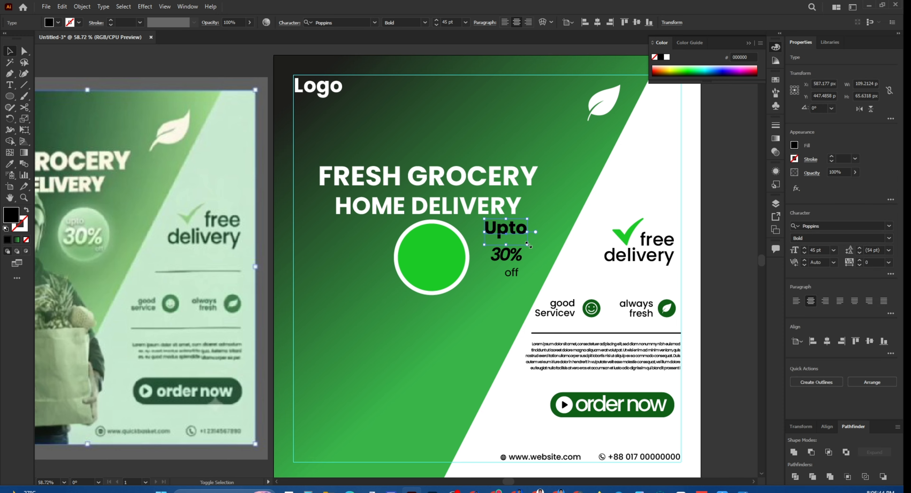
drag(528, 244, 492, 224)
click(517, 258)
click(527, 272)
click(522, 270)
click(501, 290)
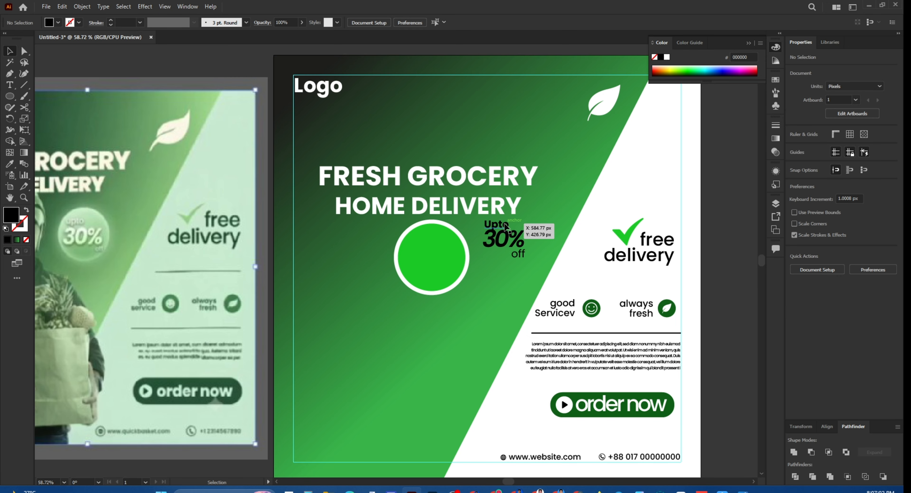
- Undo the last move of the word "off" beneath "30%"
click(505, 225)
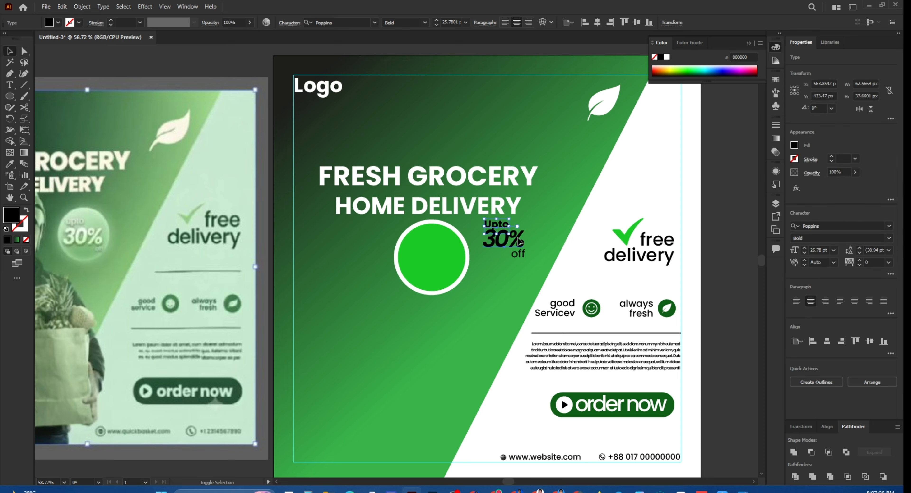
shift+click(523, 261)
click(530, 252)
click(523, 253)
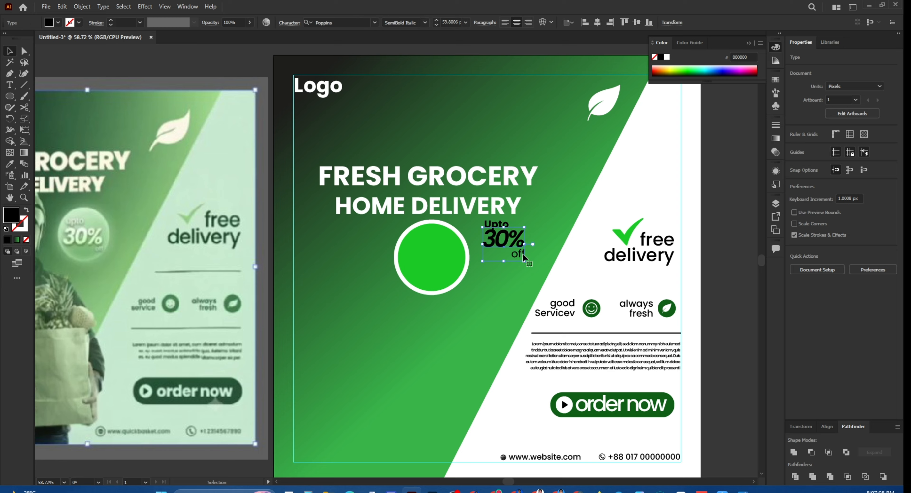
click(532, 261)
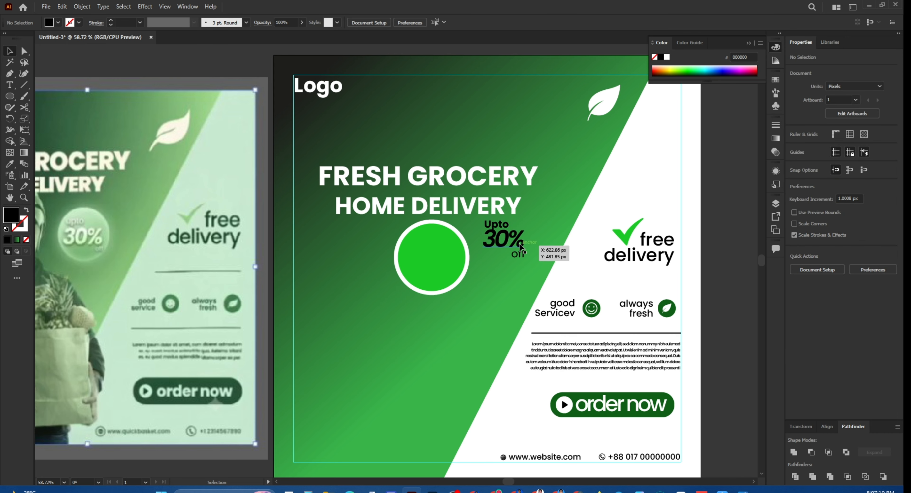
click(519, 253)
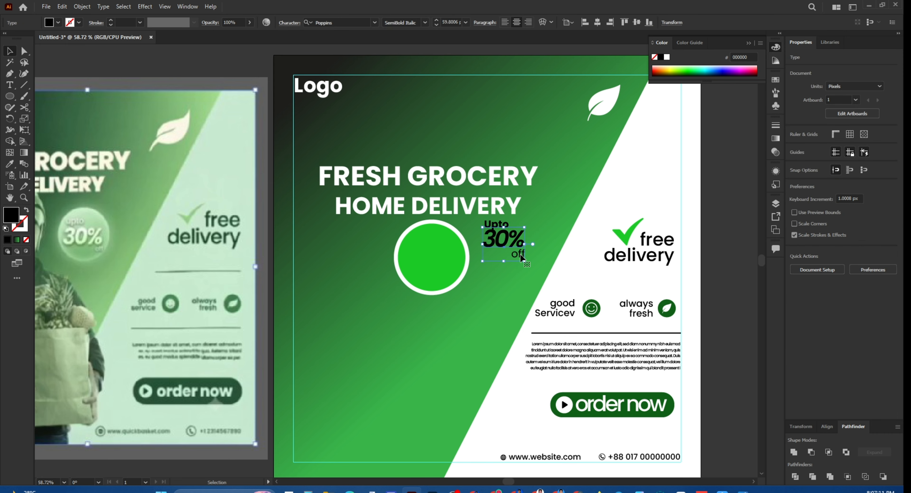
click(534, 251)
key(ctrl+z)
click(512, 294)
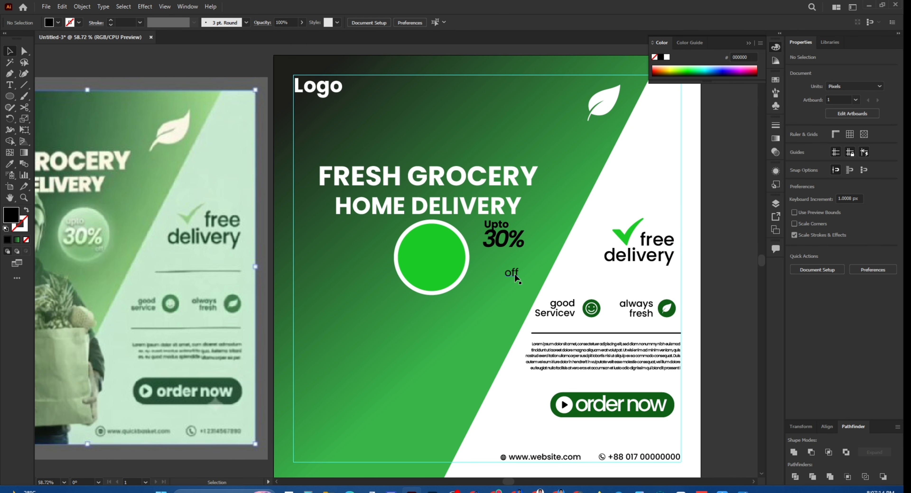
- Bring the word "off" to the front of the stacking order
click(514, 274)
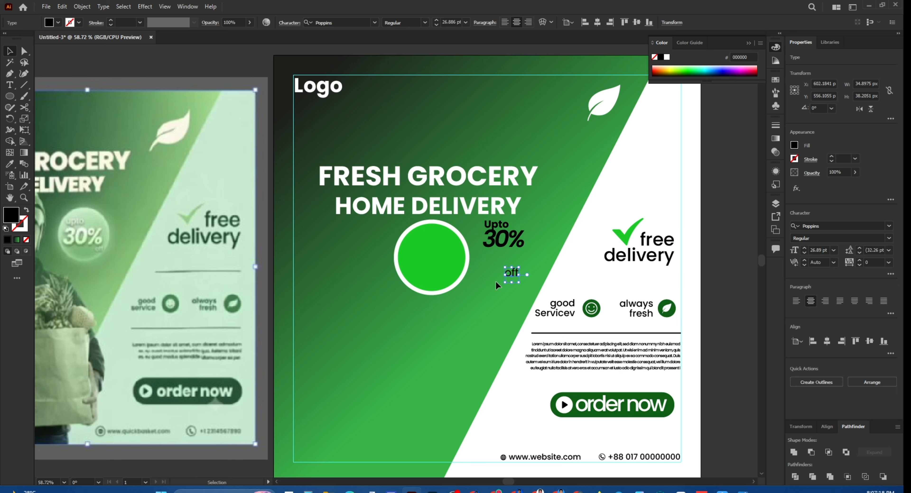
right_click(513, 275)
mouse_move(551, 230)
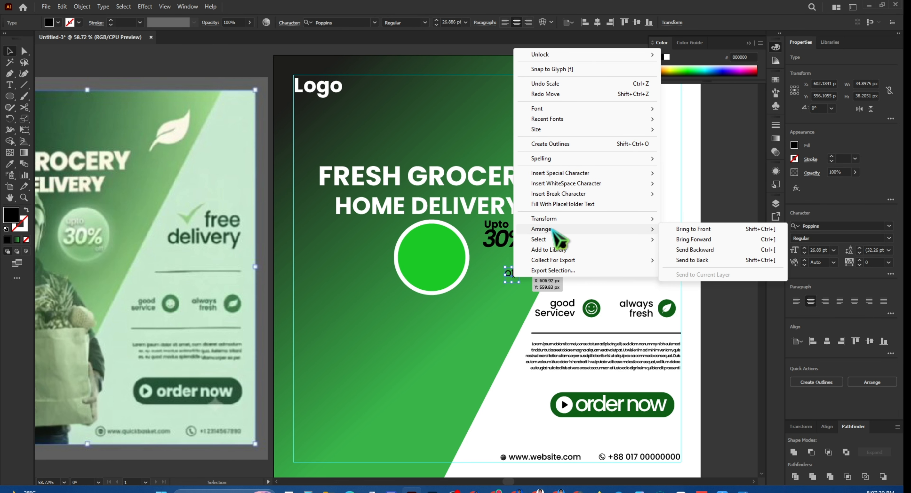
click(693, 230)
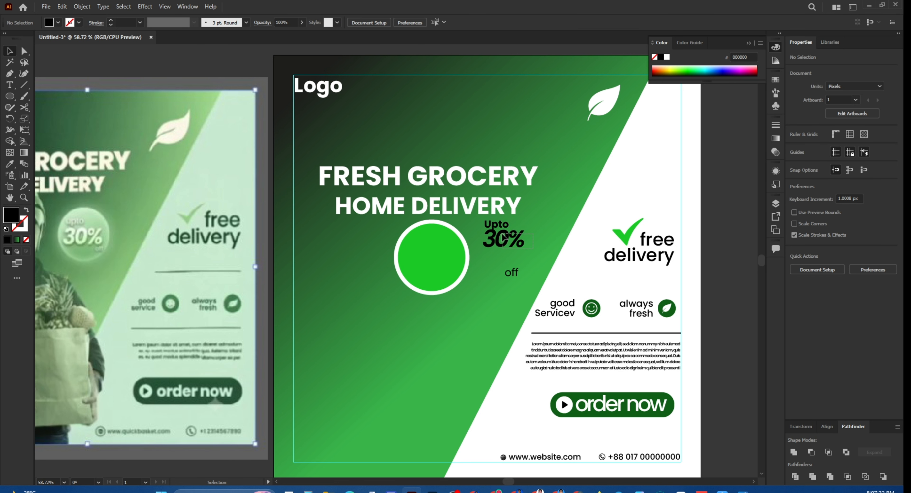
- Bring the "Upto" and "30%" texts to the front of the stacking order together
click(509, 241)
click(476, 279)
click(499, 237)
shift+click(496, 227)
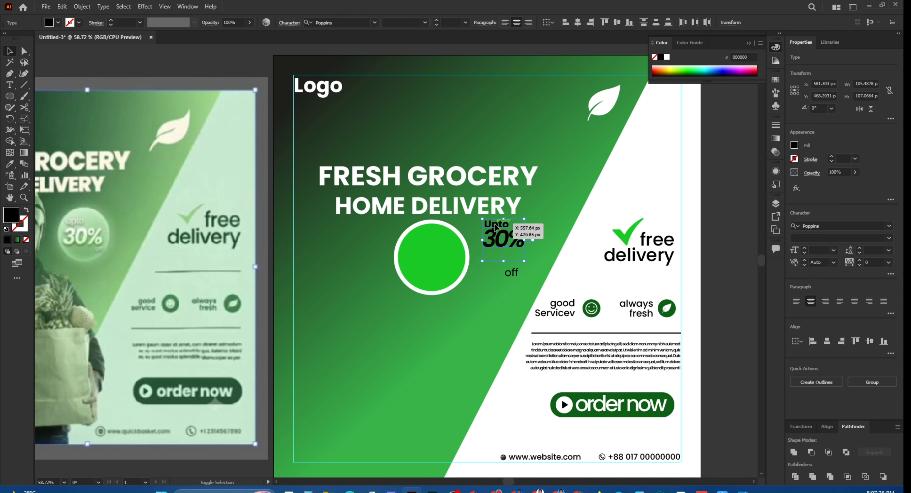
right_click(495, 225)
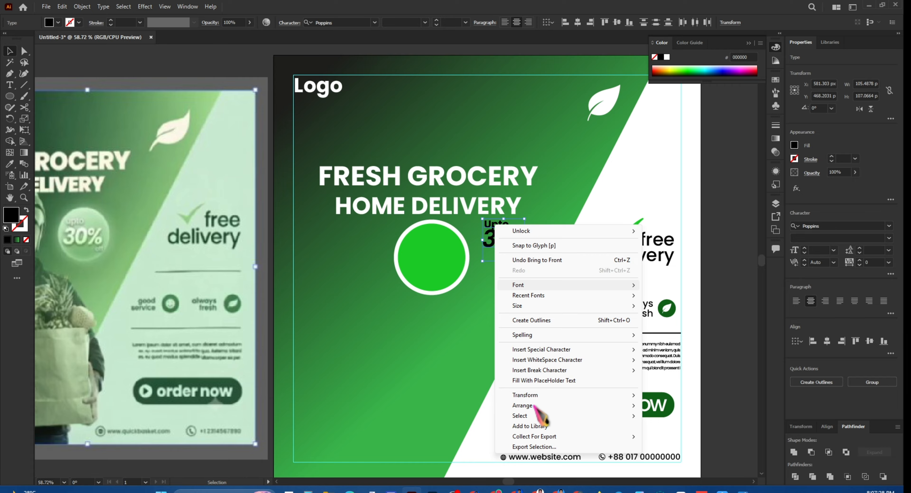
mouse_move(631, 406)
click(668, 407)
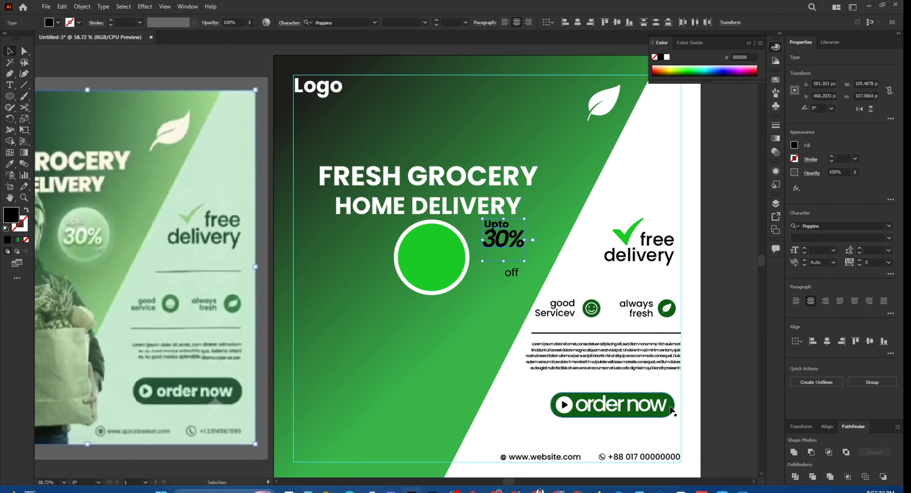
- Move the word "off" beneath the end of "30%" and group it with the "Upto" and "30%" texts
click(511, 284)
drag(512, 272, 520, 255)
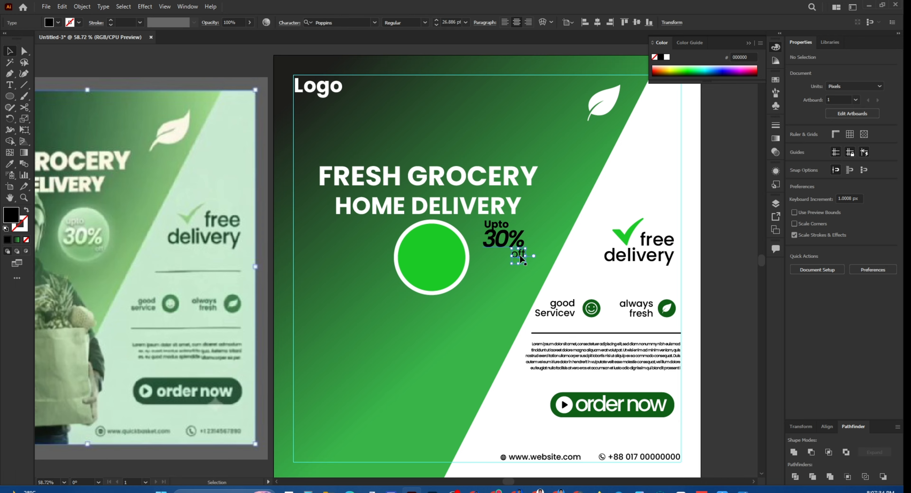
shift+click(507, 242)
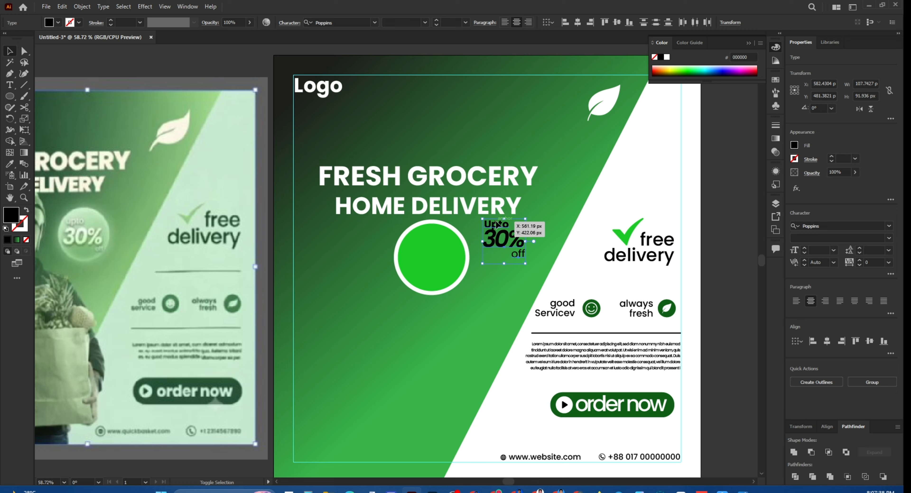
key(ctrl+g)
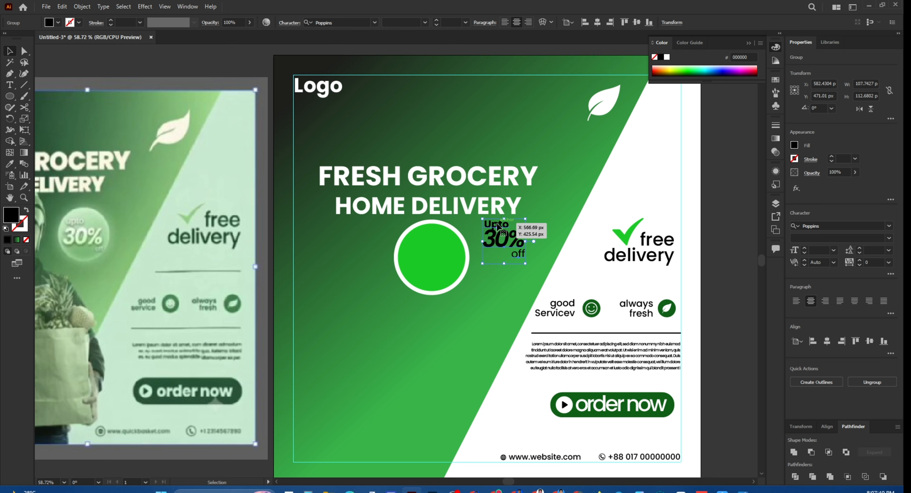
- Fill the grouped "Upto 30% off" text with white
click(795, 146)
click(705, 179)
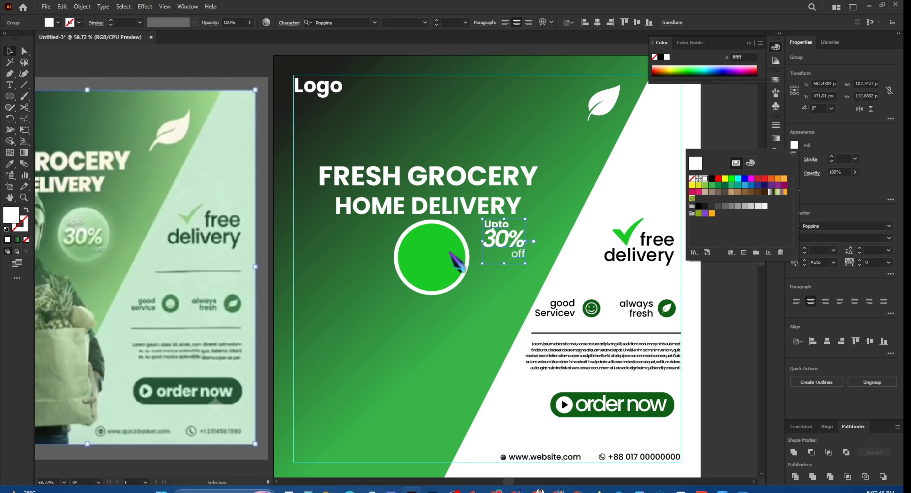
- Align the green circle to the artboard's horizontal and vertical centre
shift+click(440, 253)
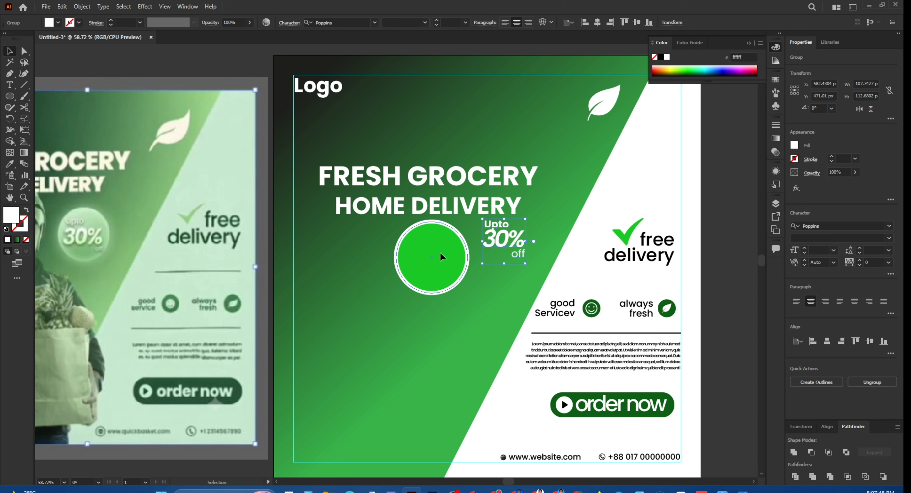
click(440, 252)
click(827, 228)
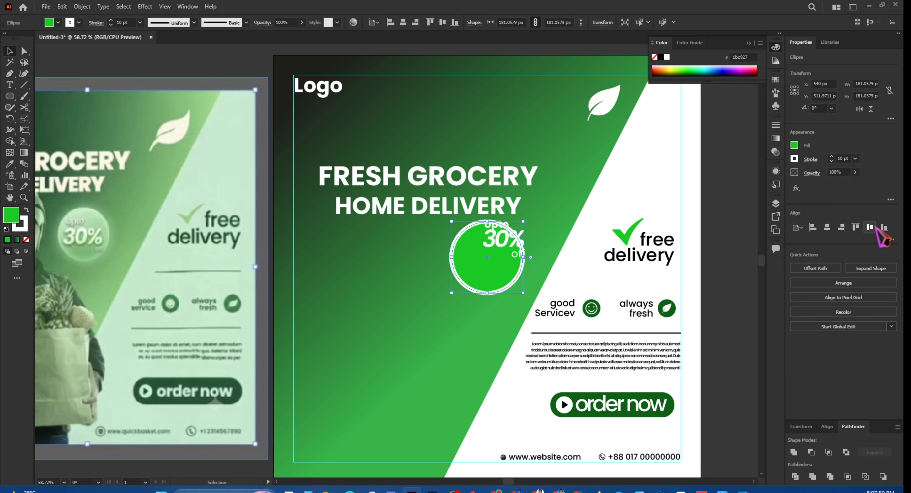
click(870, 227)
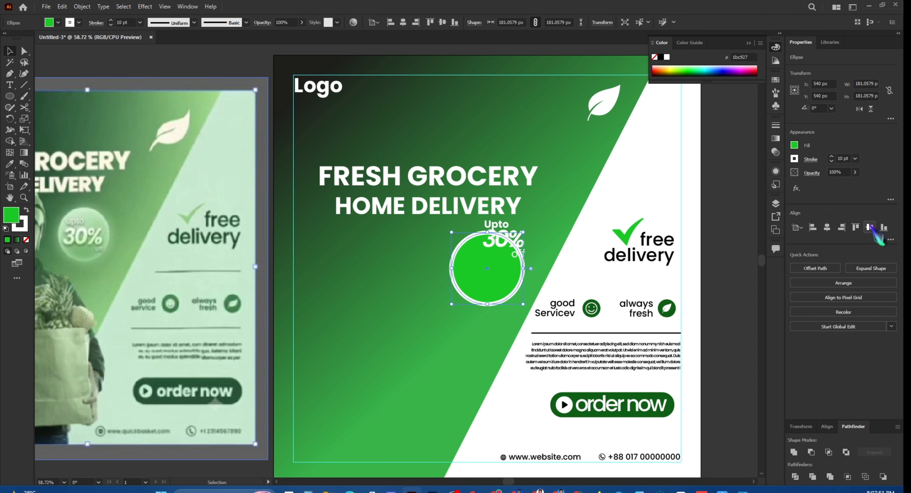
click(473, 332)
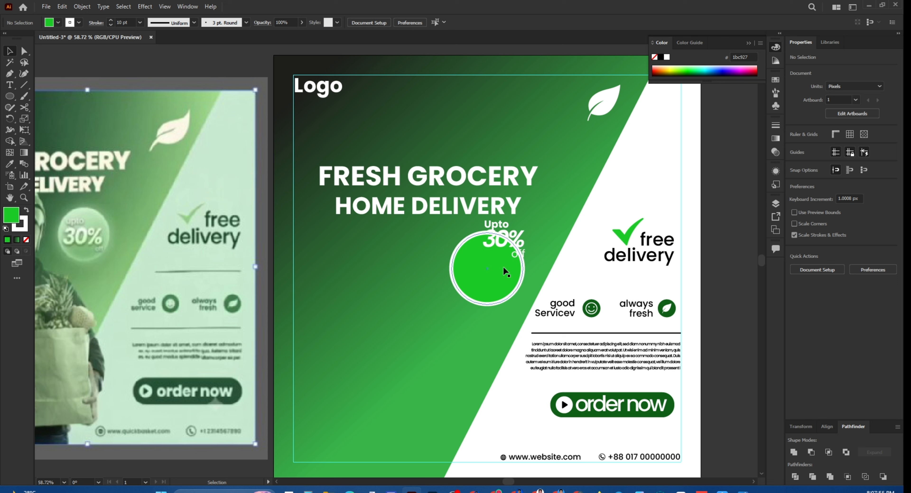
- Move the white "Upto 30% off" group onto the green circle and align both by their horizontal and vertical centres
drag(522, 252, 492, 289)
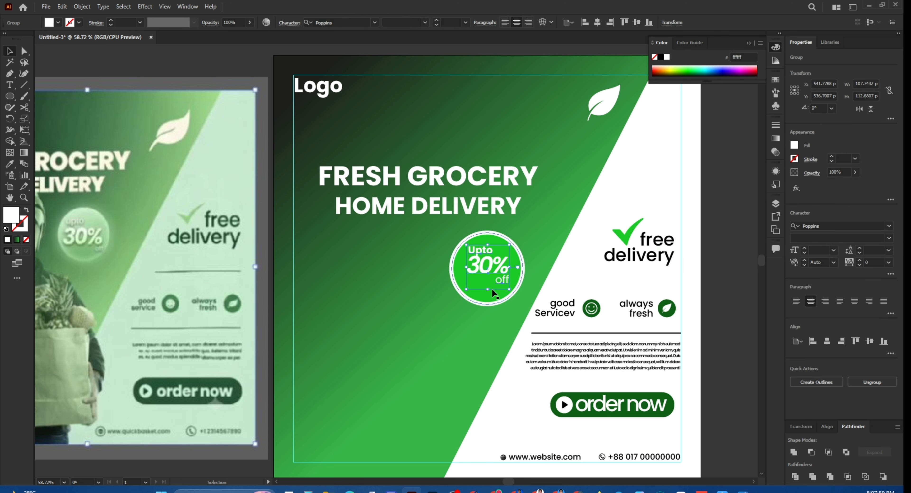
shift+click(487, 297)
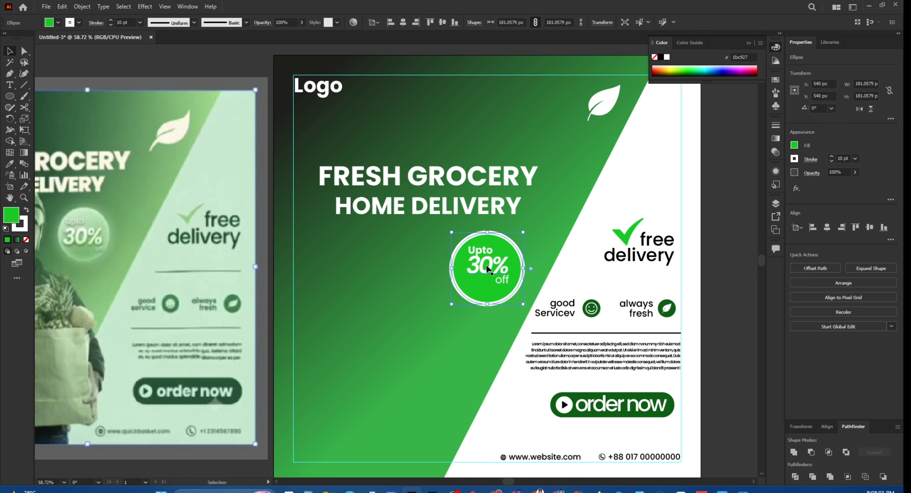
click(485, 295)
click(826, 227)
click(870, 227)
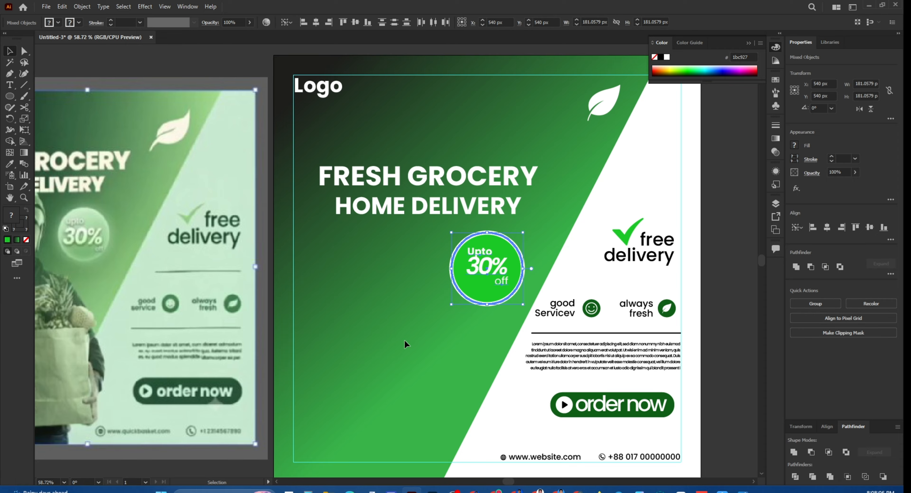
- Enlarge the "Upto 30% off" group to about 126 × 132 px and position it in the circle slightly below its centre
click(483, 268)
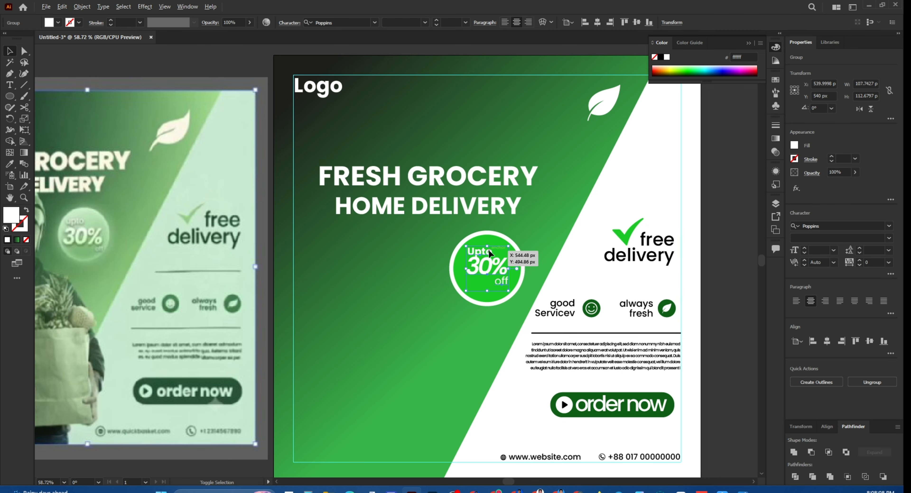
drag(489, 249, 486, 244)
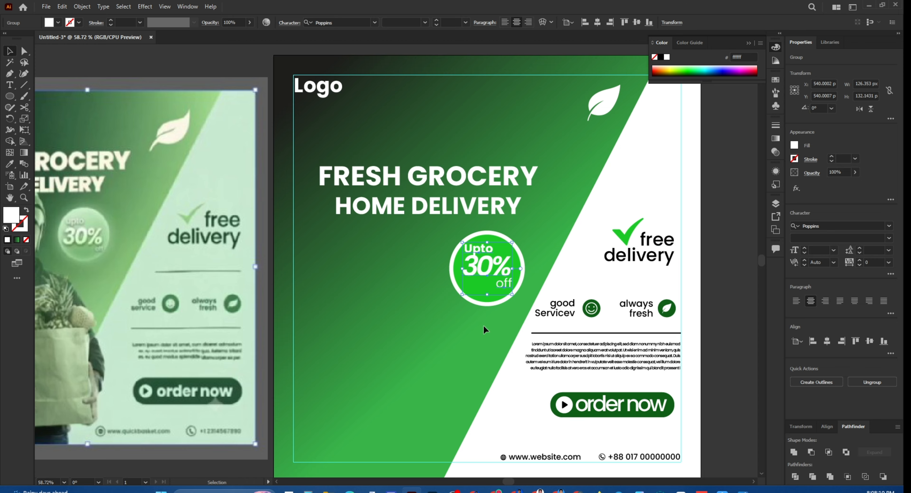
shift+click(487, 302)
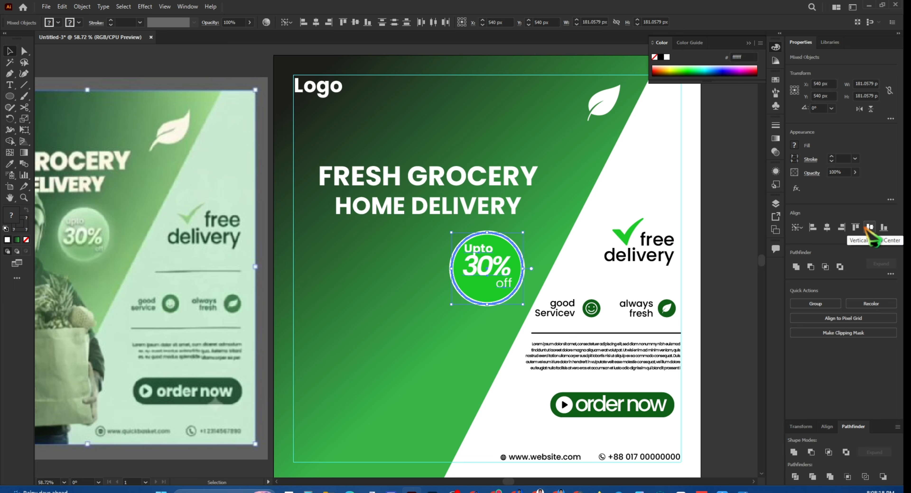
click(865, 227)
click(498, 269)
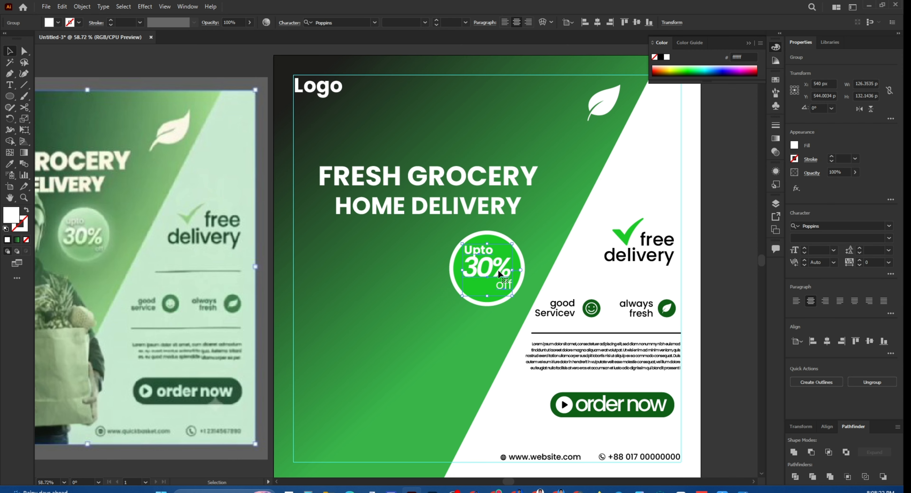
click(477, 326)
- Scale the circle and its text down together and place the badge just below the end of "HOME DELIVERY"
drag(495, 311, 523, 269)
click(441, 322)
- Tighten the tracking of the whole "FRESH GROCERY HOME DELIVERY" heading to -45
drag(349, 318, 456, 317)
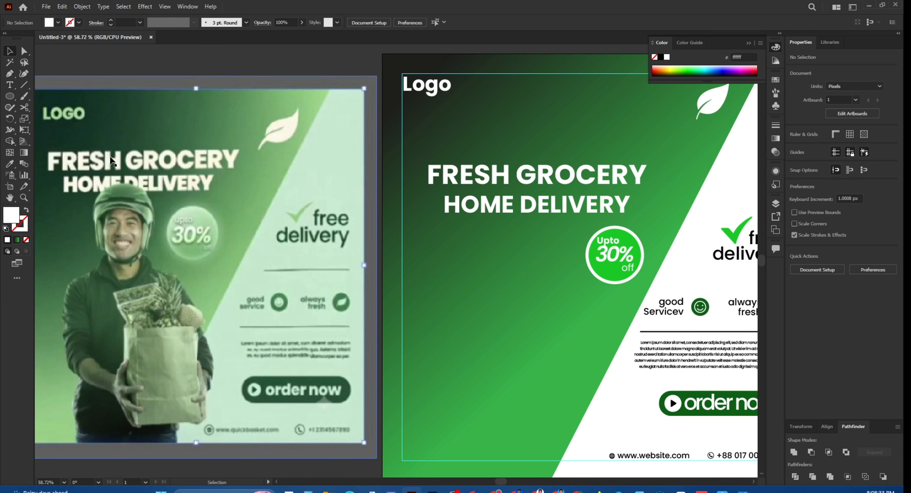
double_click(486, 174)
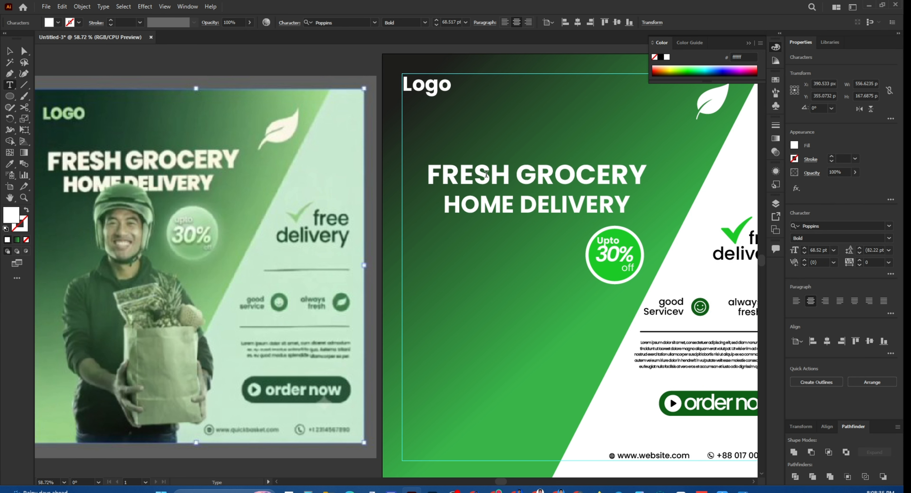
key(ctrl+a)
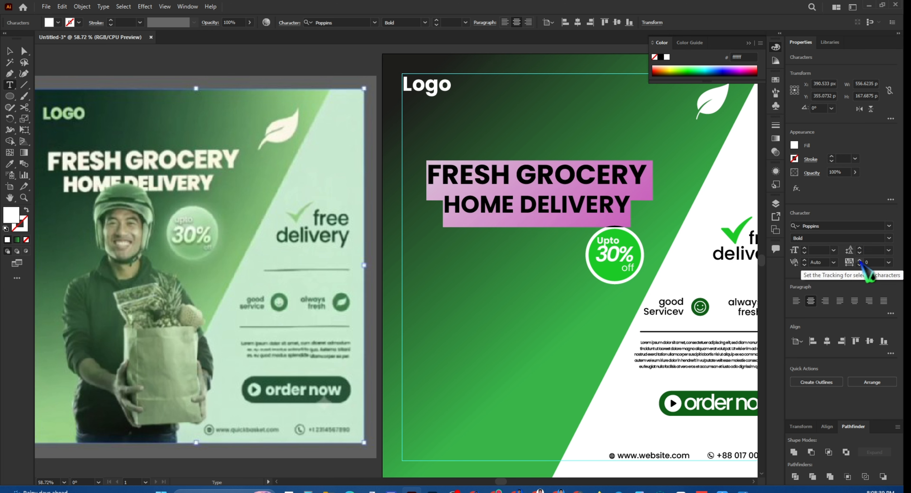
click(288, 24)
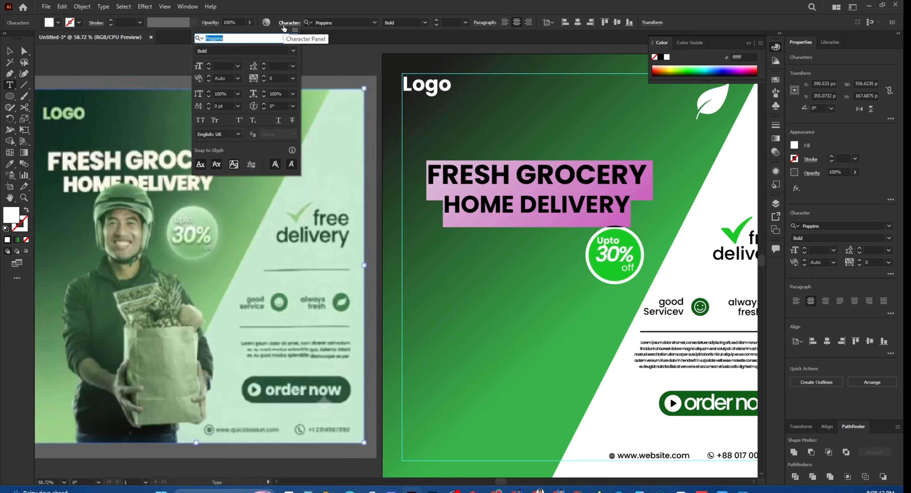
click(264, 81)
click(264, 80)
click(264, 80)
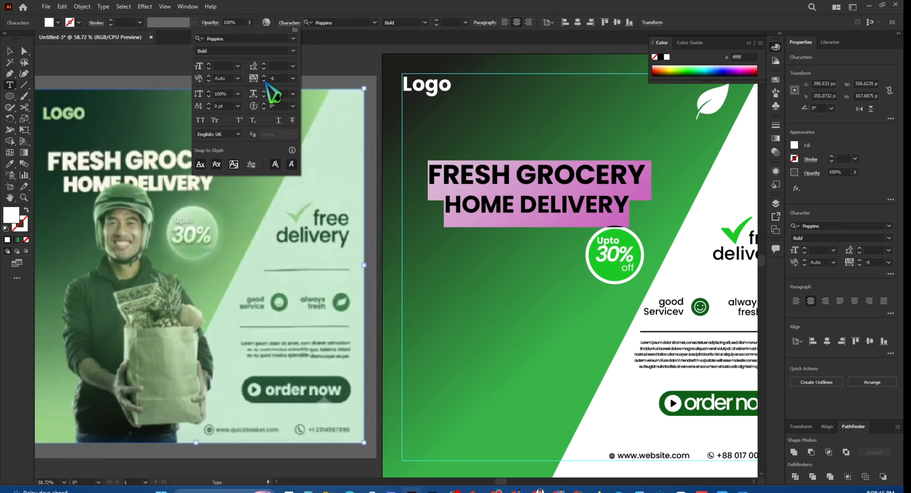
click(264, 80)
click(264, 81)
click(264, 81)
click(264, 81)
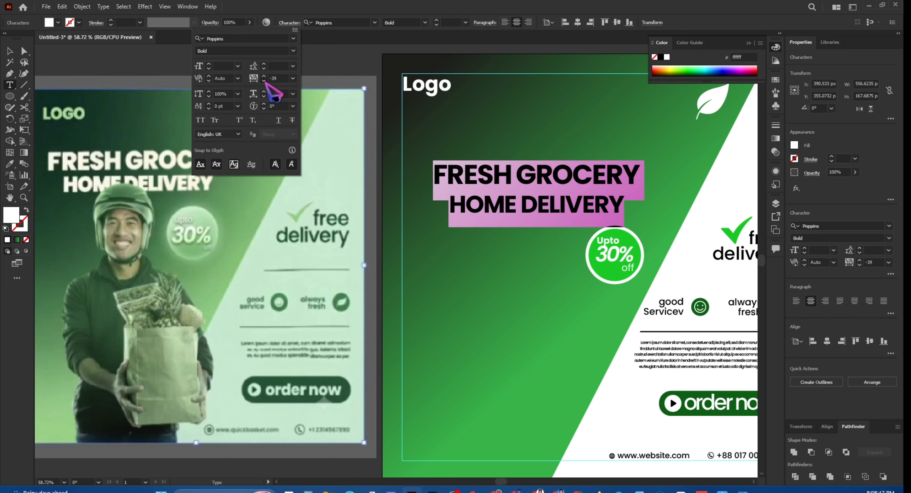
click(264, 81)
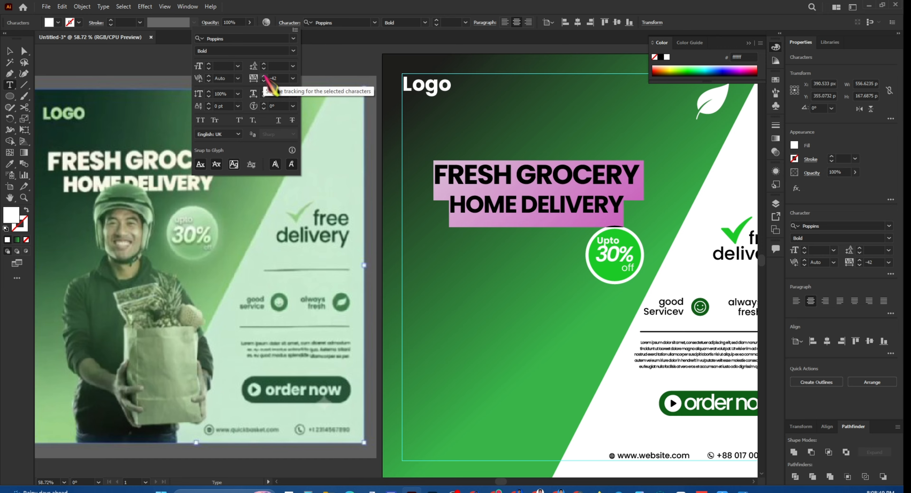
click(264, 81)
click(264, 80)
click(264, 81)
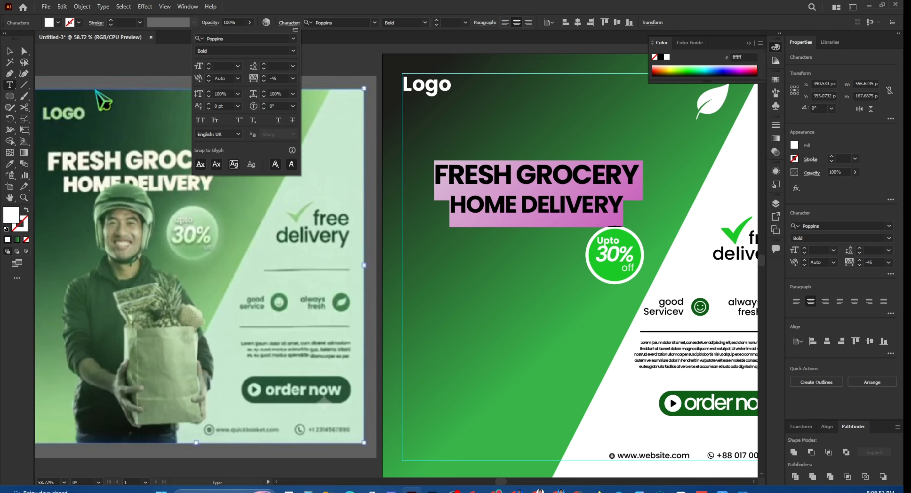
click(10, 52)
click(501, 334)
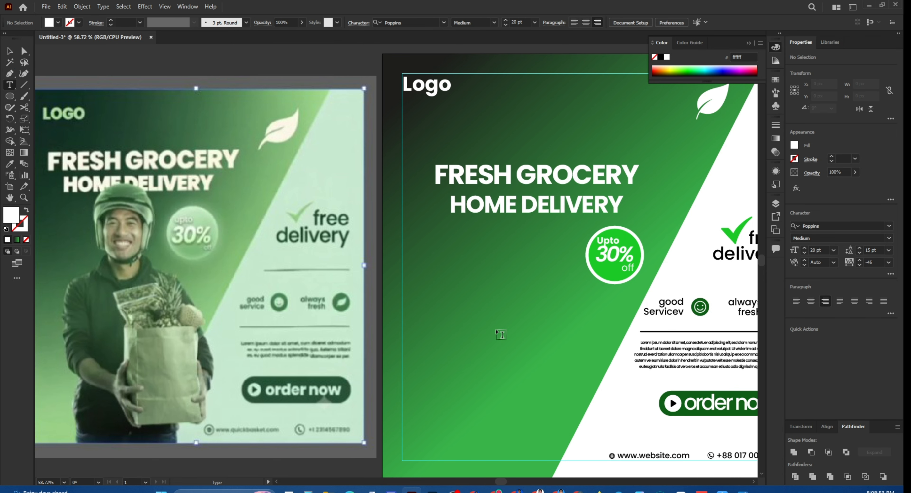
click(10, 53)
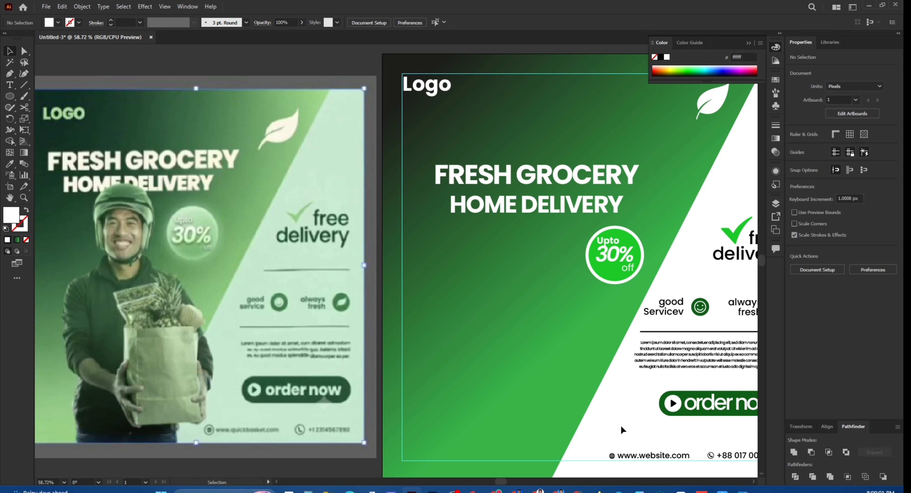
key(ctrl+shift+p)
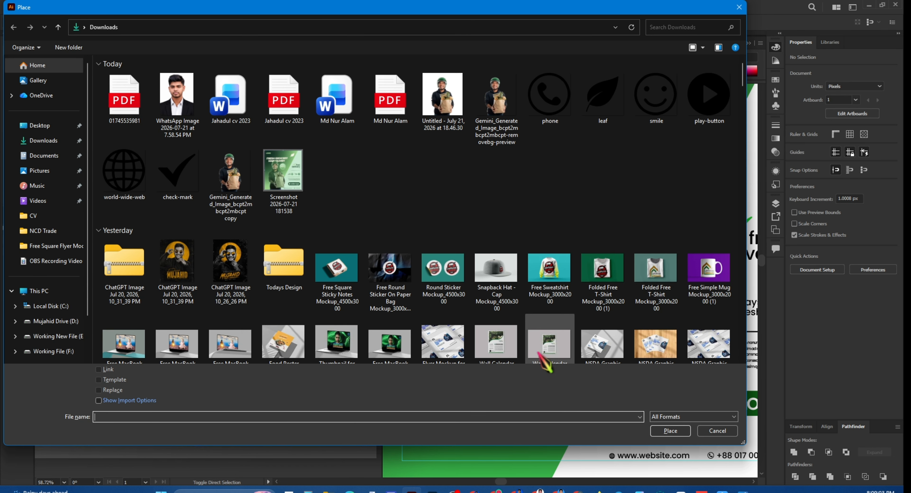
double_click(442, 95)
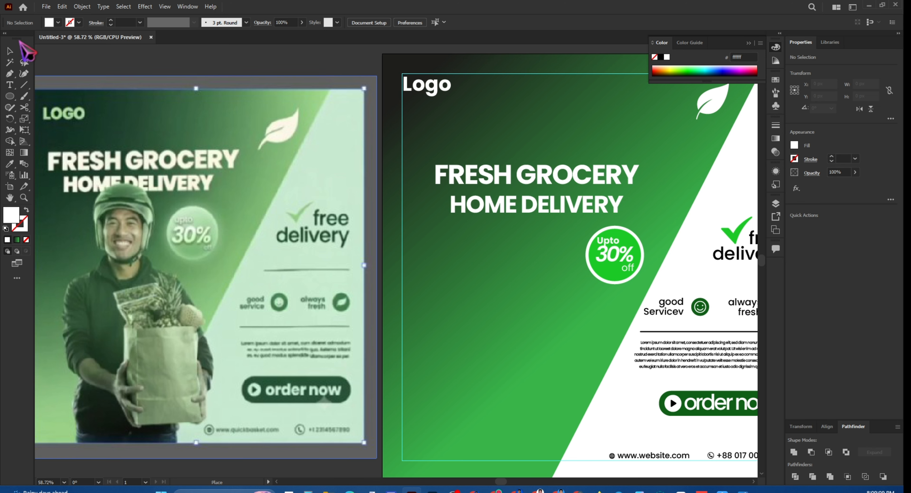
click(345, 57)
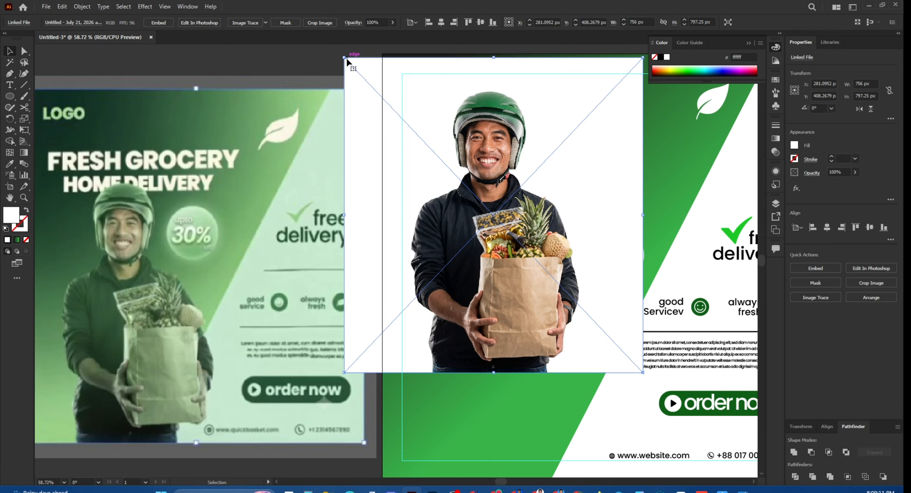
key(ctrl+z)
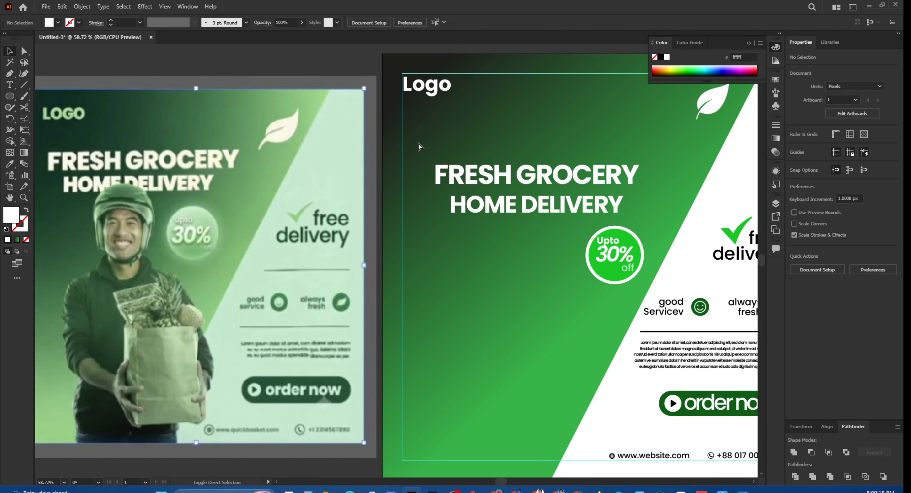
- Place the linked image "Gemini_Generated_Image_bcpt2mbcpt2mbcpt-removebg-preview" below the heading at about 520 × 549 px
key(ctrl+shift+p)
click(502, 106)
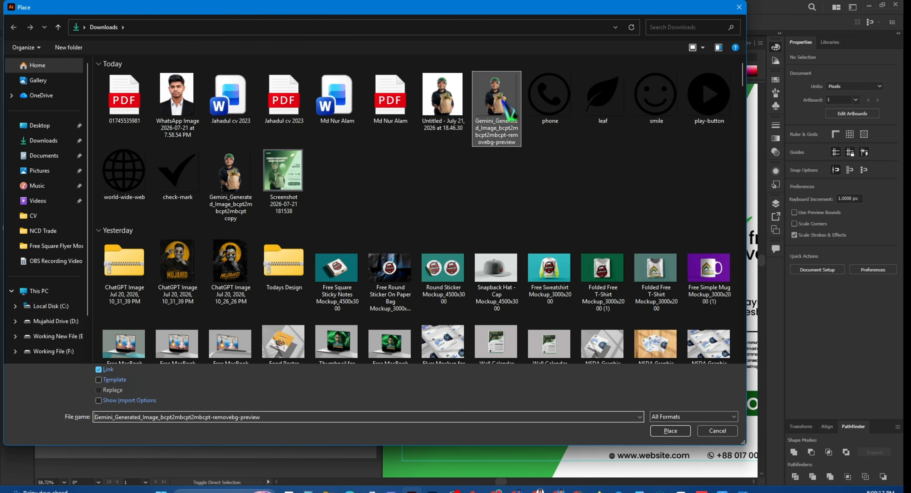
double_click(505, 106)
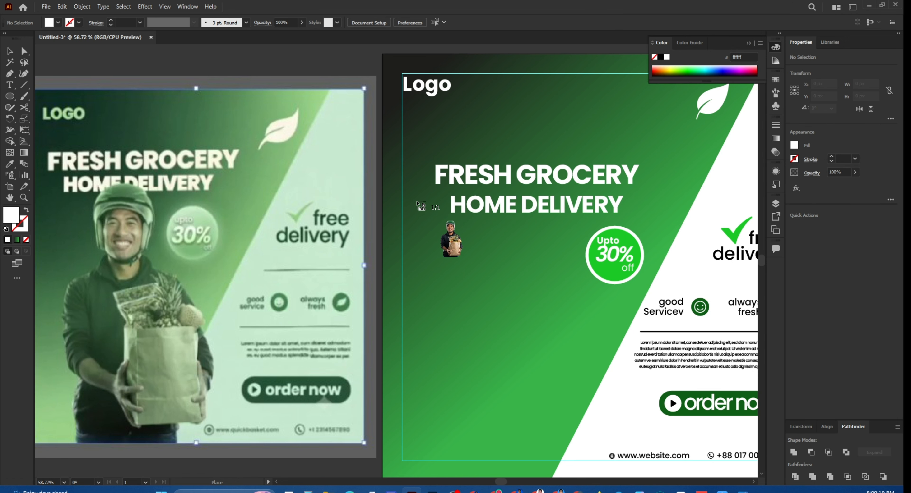
drag(418, 202, 617, 464)
- Enlarge the delivery man image down to the artboard's lower edge and up until his helmet overlaps "HOME DELIVERY"
scroll(603, 428, down, 2)
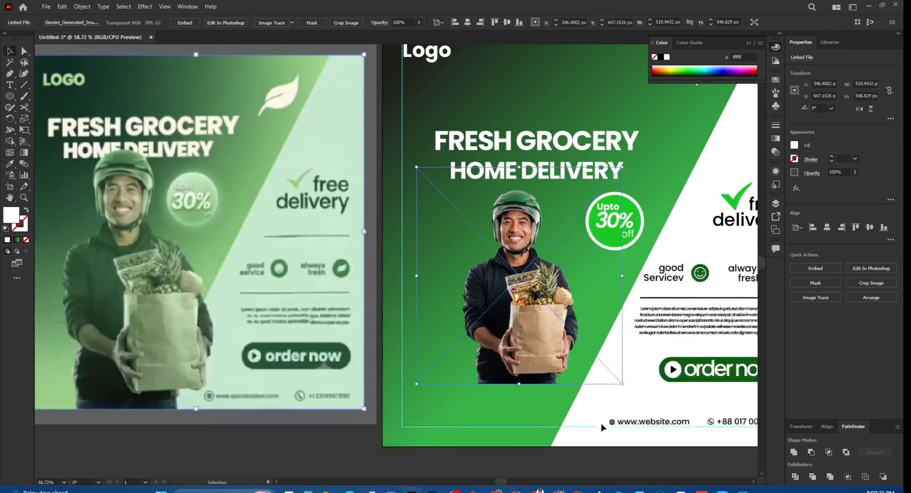
scroll(603, 428, down, 1)
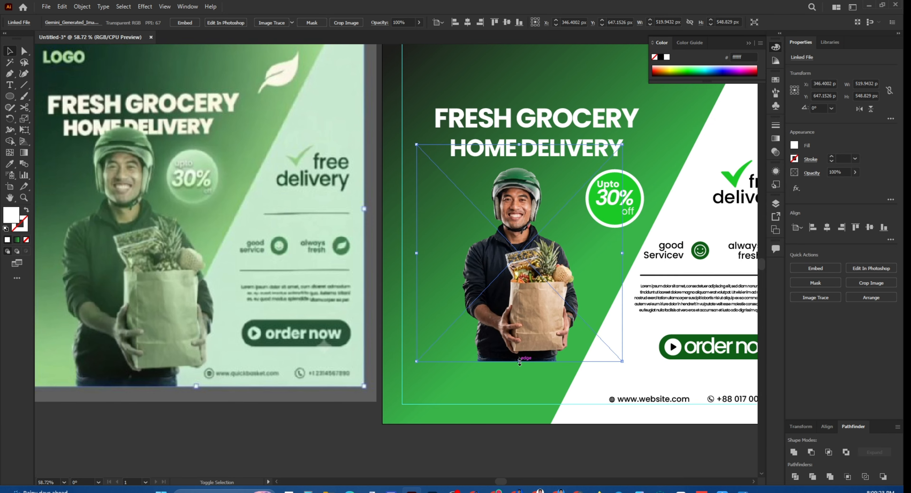
drag(519, 361, 530, 428)
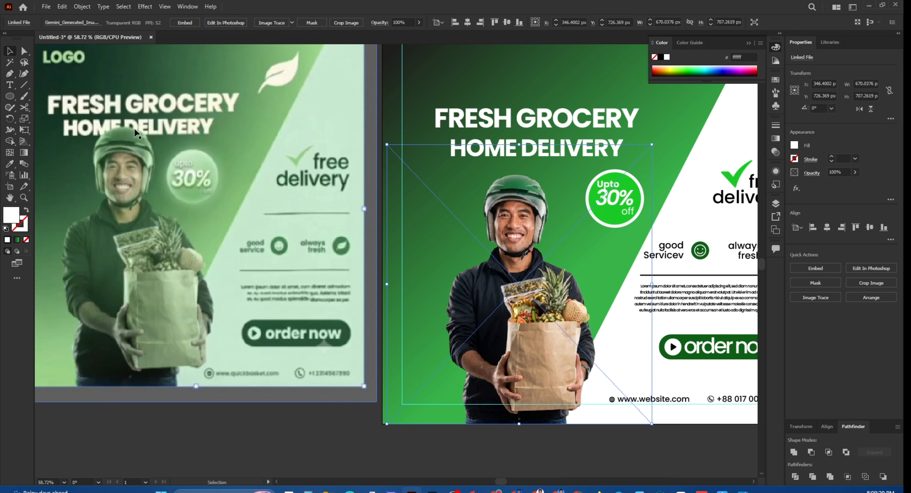
drag(520, 146, 520, 112)
click(497, 76)
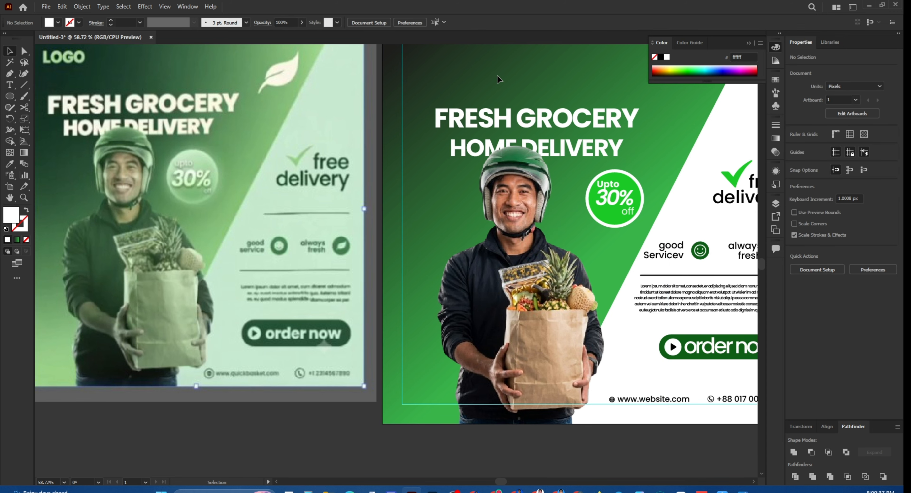
- Embed the linked delivery man image in the document and deselect it
click(558, 304)
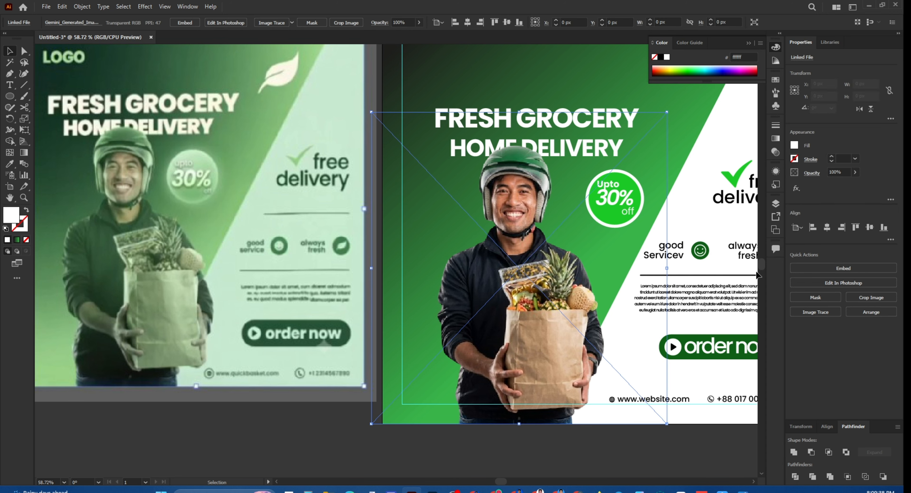
click(813, 268)
click(554, 477)
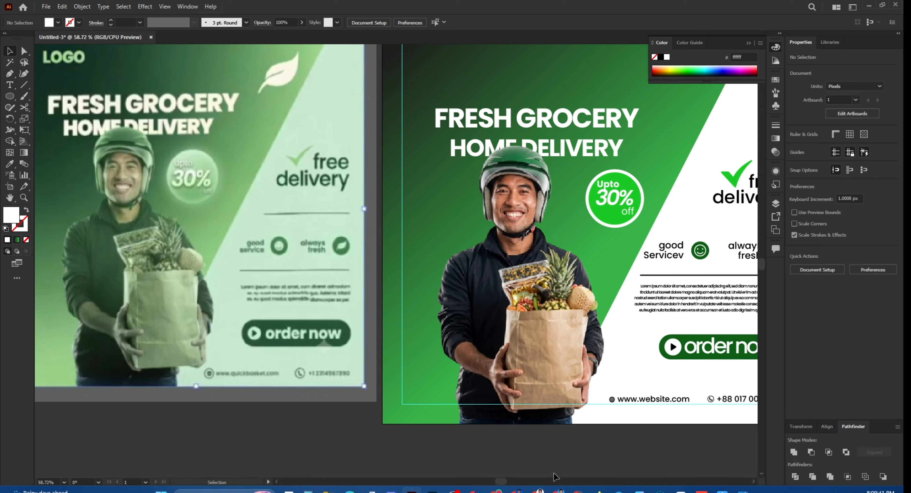
- Delete the reference screenshot of the grocery post beside the artboard, leaving only the recreated design
key(ctrl+0)
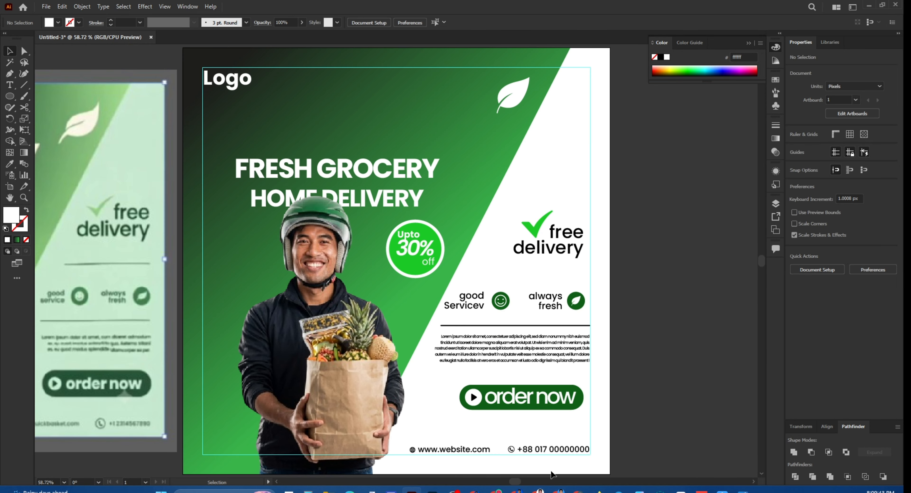
key(ctrl+minus)
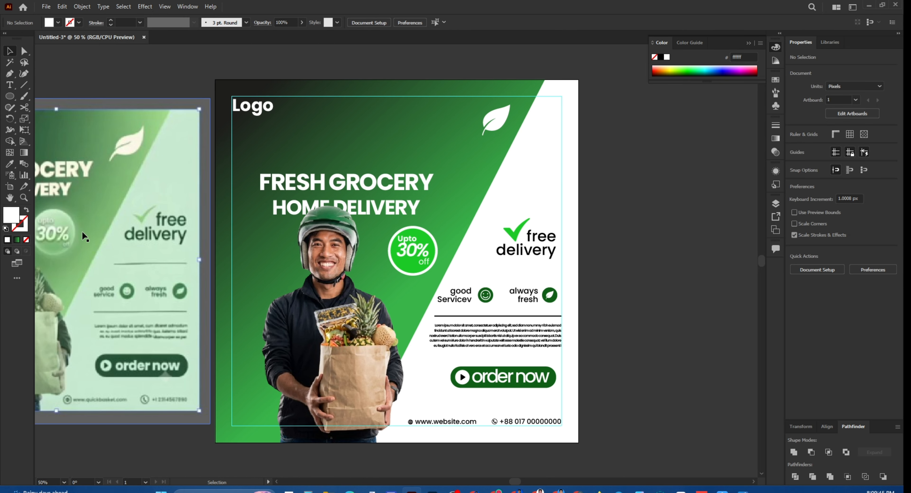
click(97, 230)
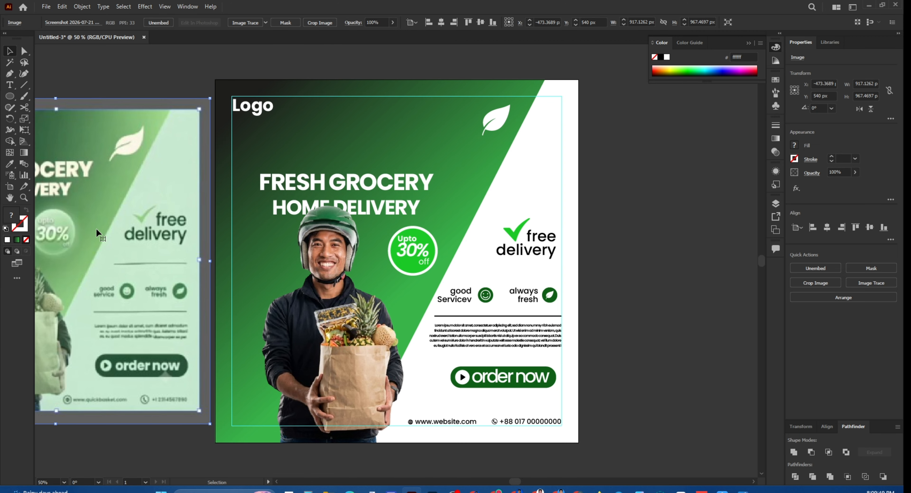
key(Delete)
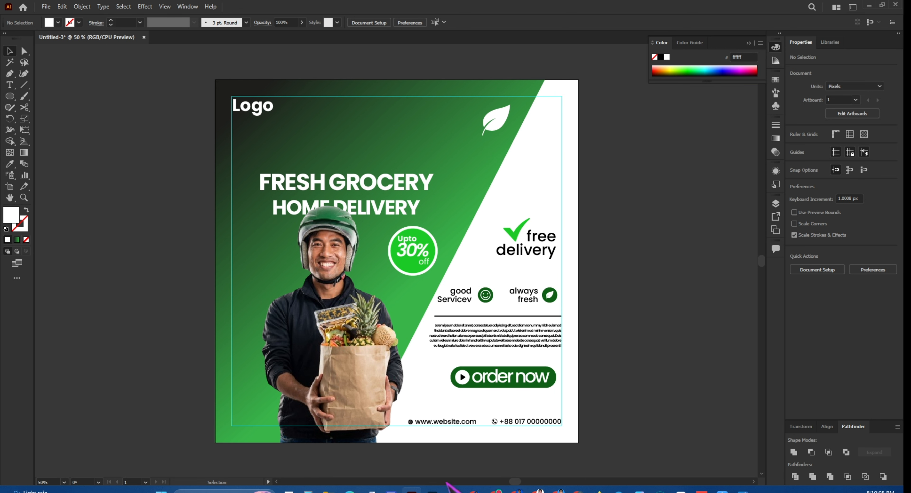
click(453, 490)
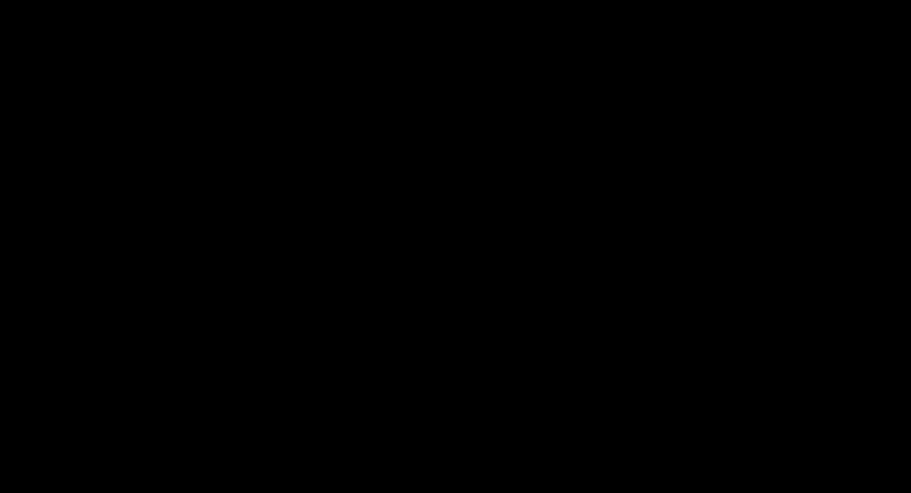